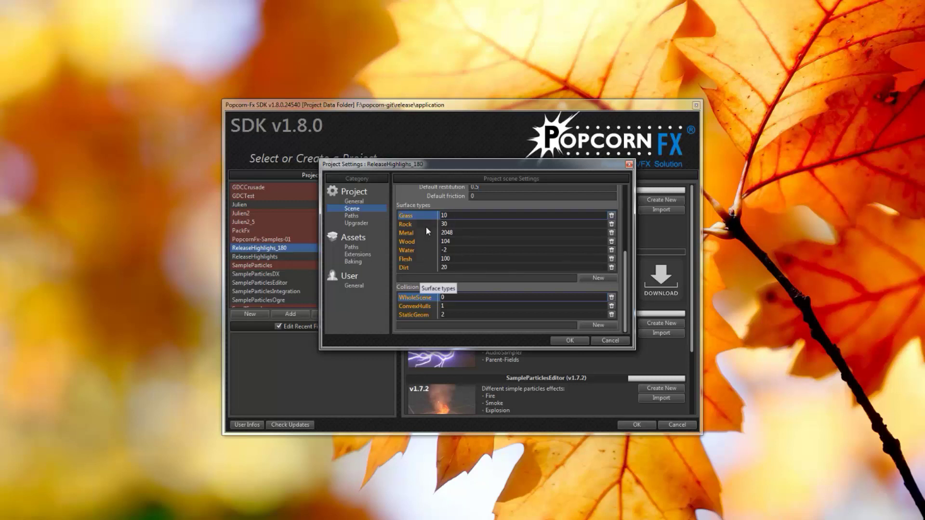
Accept the project's scene settings and open the ReleaseHighlighs_180 project
left_click(571, 341)
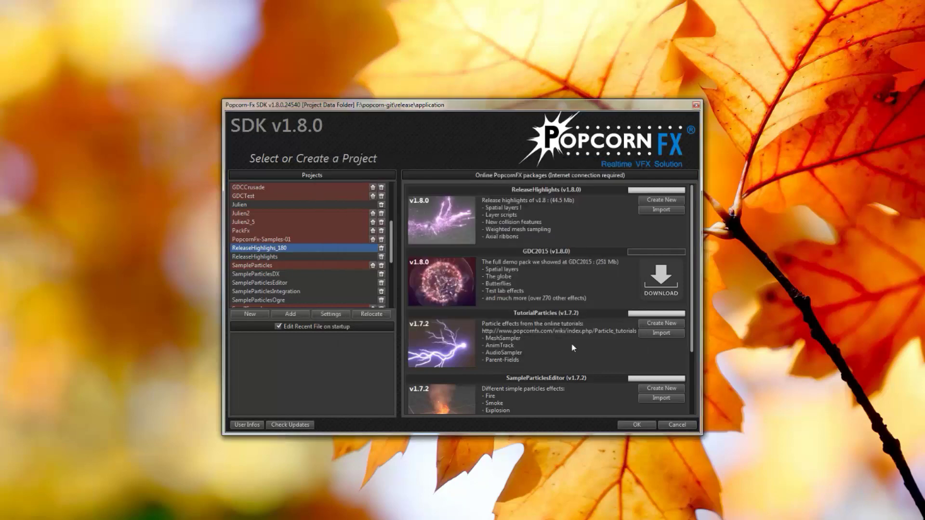
double_click(304, 249)
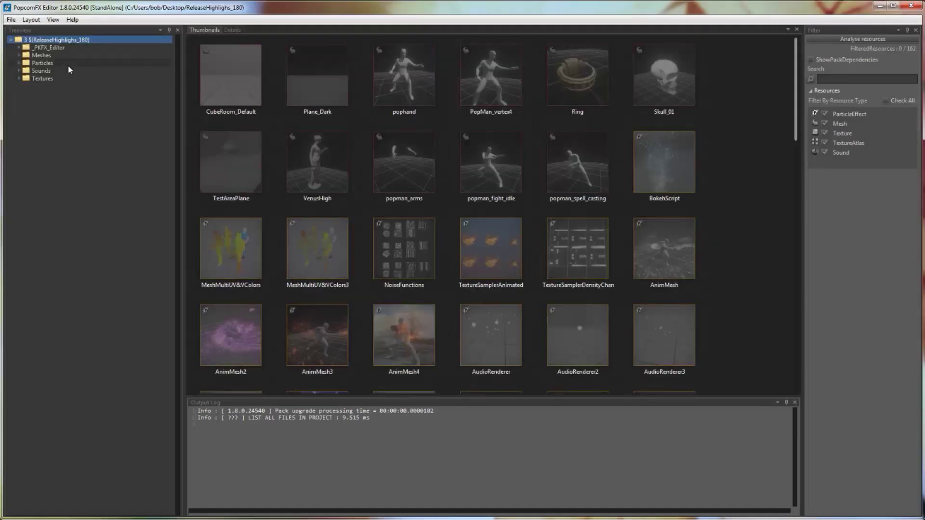
Browse to the v180 folder under Particles and open the SpatialLayerBasic effect for editing
left_click(69, 64)
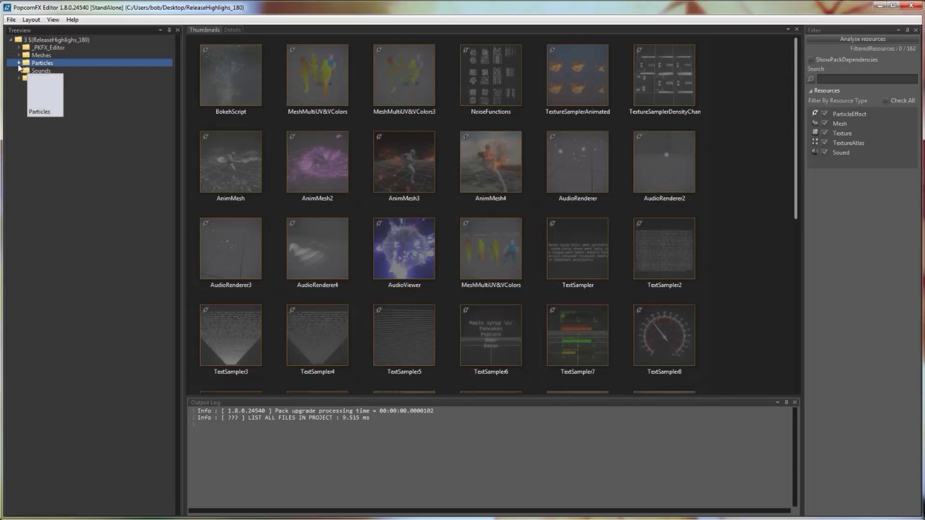
left_click(60, 77)
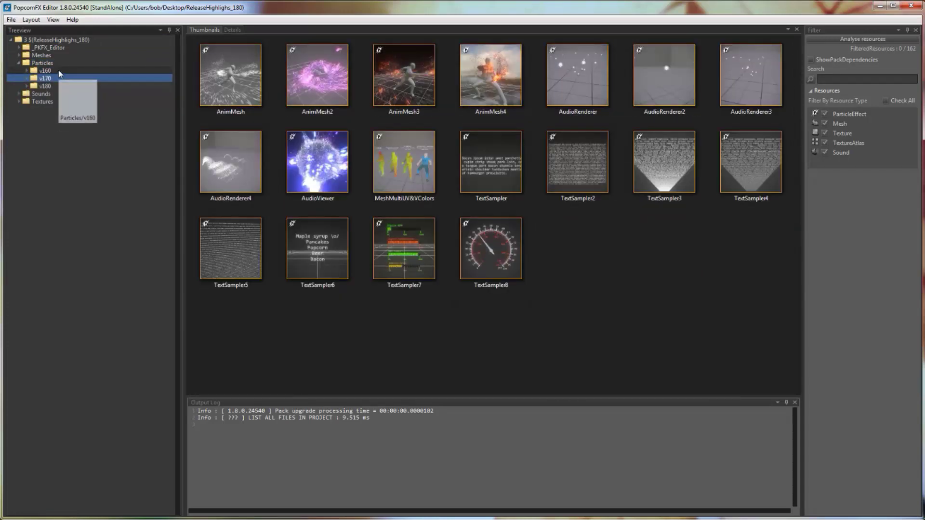
left_click(51, 86)
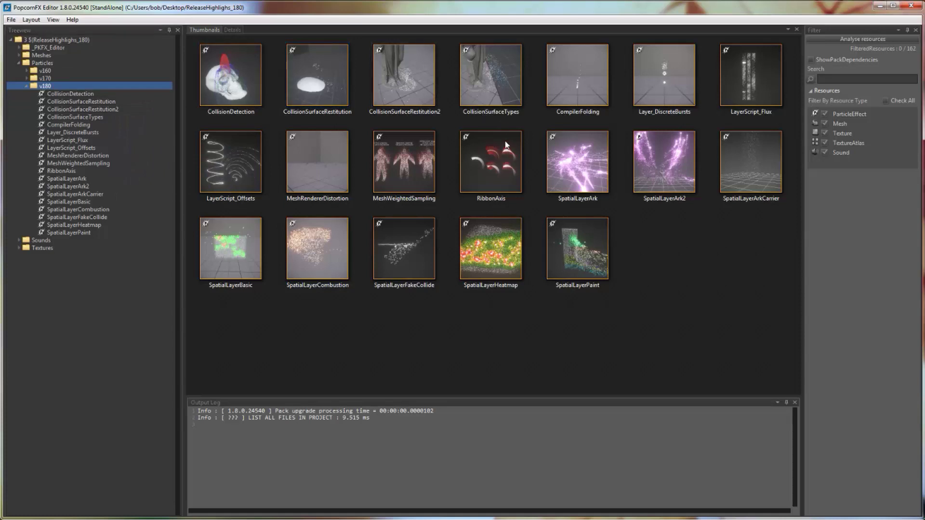
double_click(230, 240)
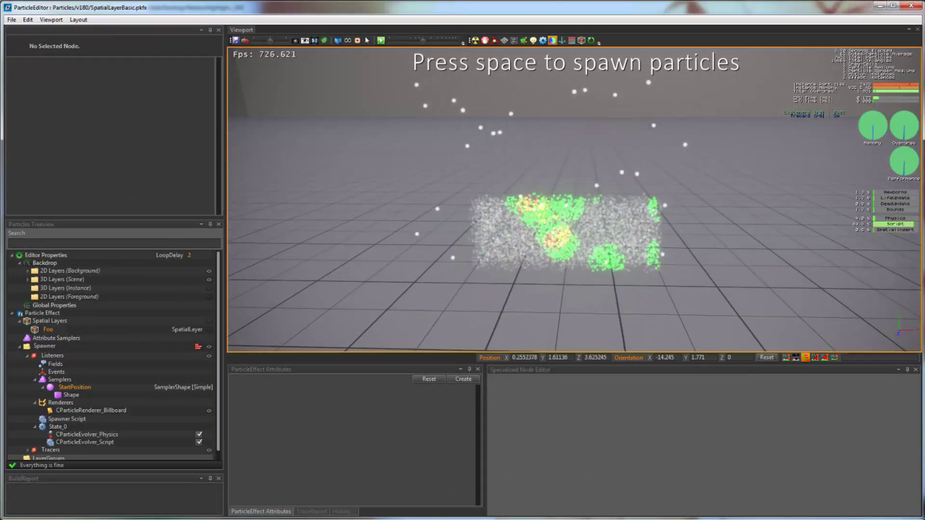
Collapse the Listeners layer and toggle its visibility off and back on to compare it with the Tracers particles
scroll(634, 183, "up", 3)
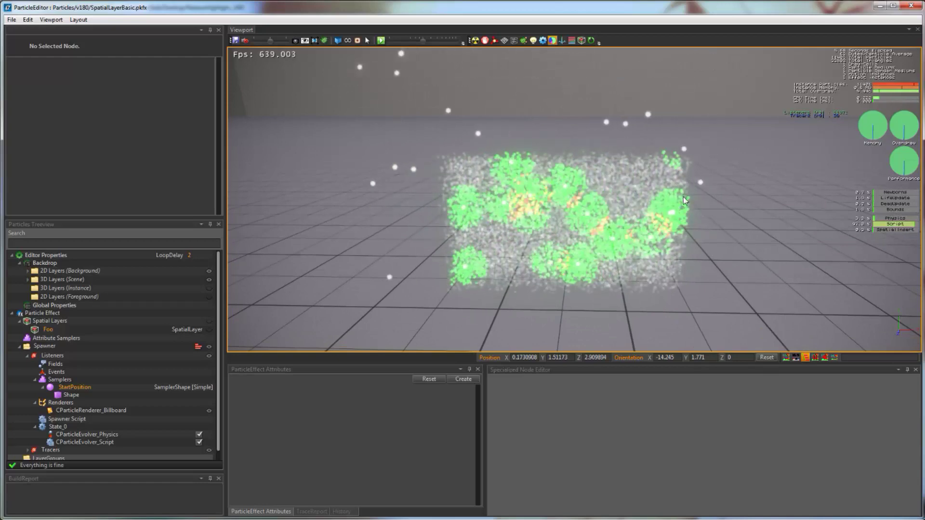
middle_click_drag(683, 197, 670, 192)
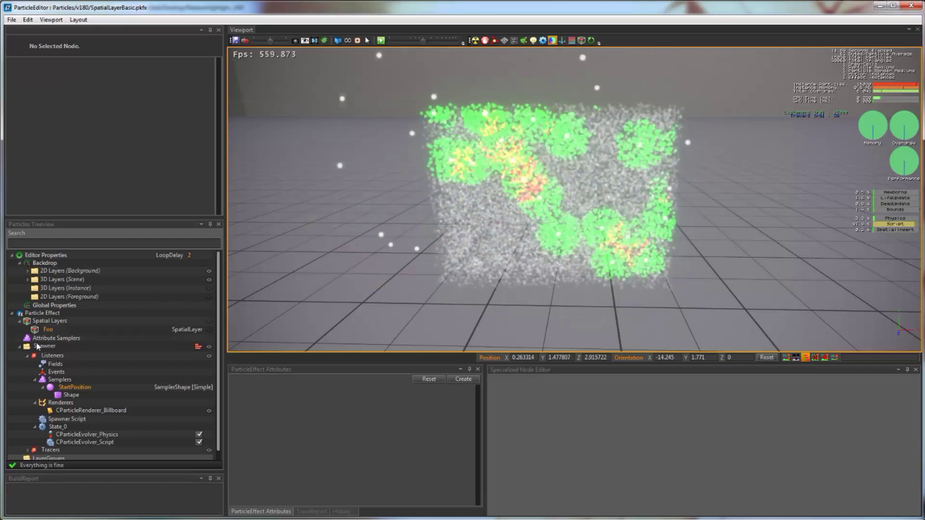
scroll(80, 333, "down", 1)
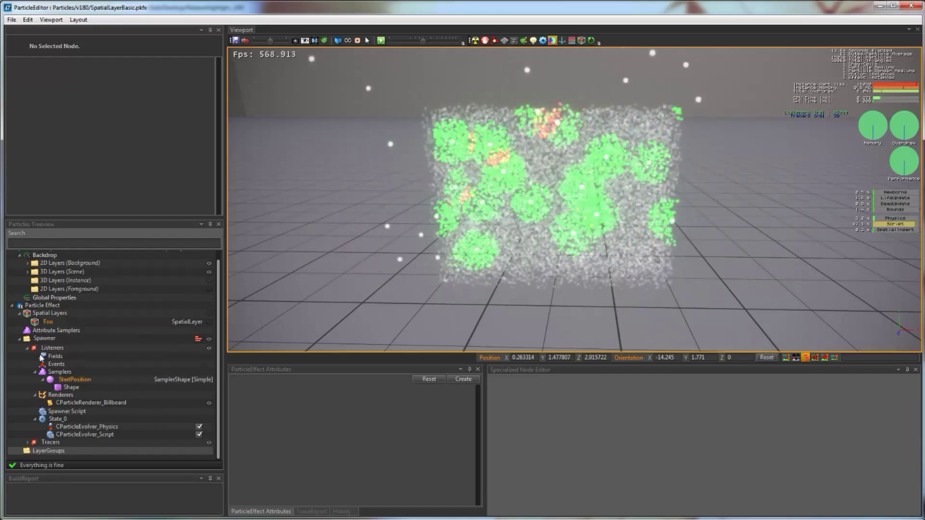
left_click(27, 348)
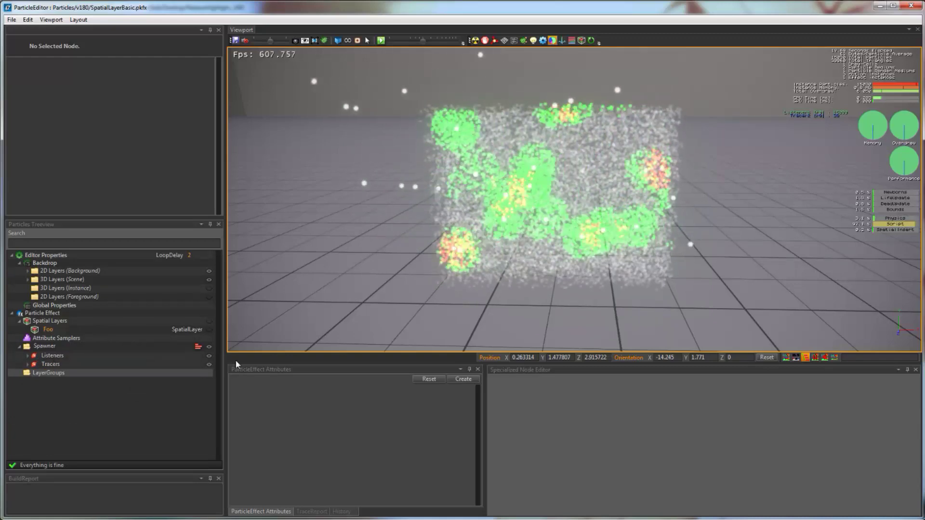
left_click(209, 356)
left_click(209, 356)
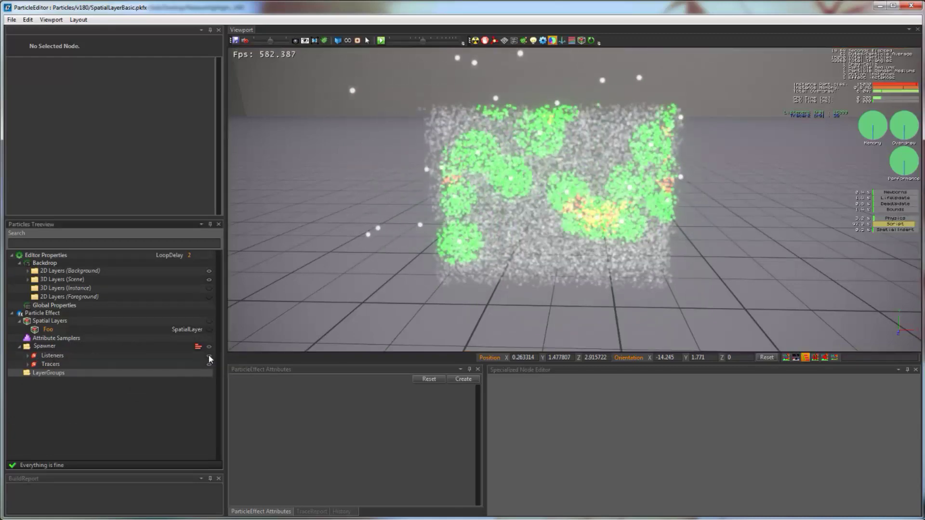
left_click(209, 357)
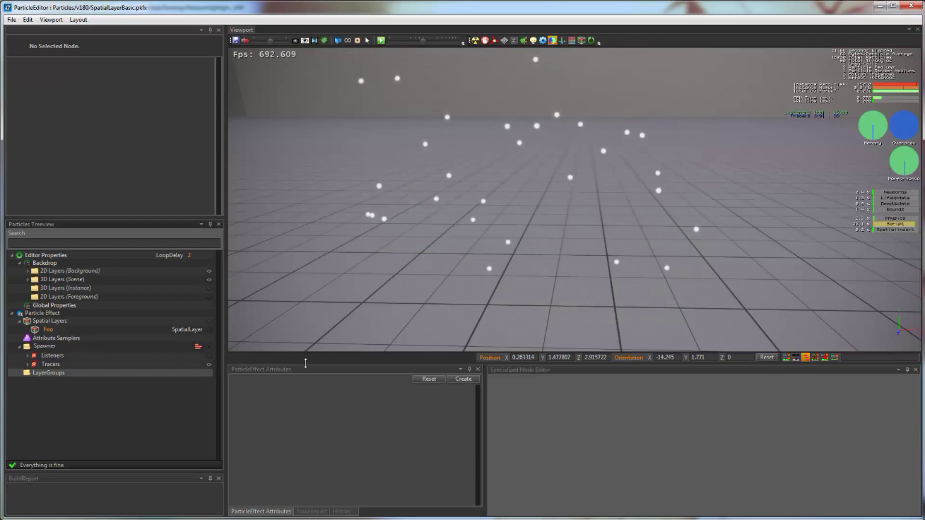
left_click(209, 357)
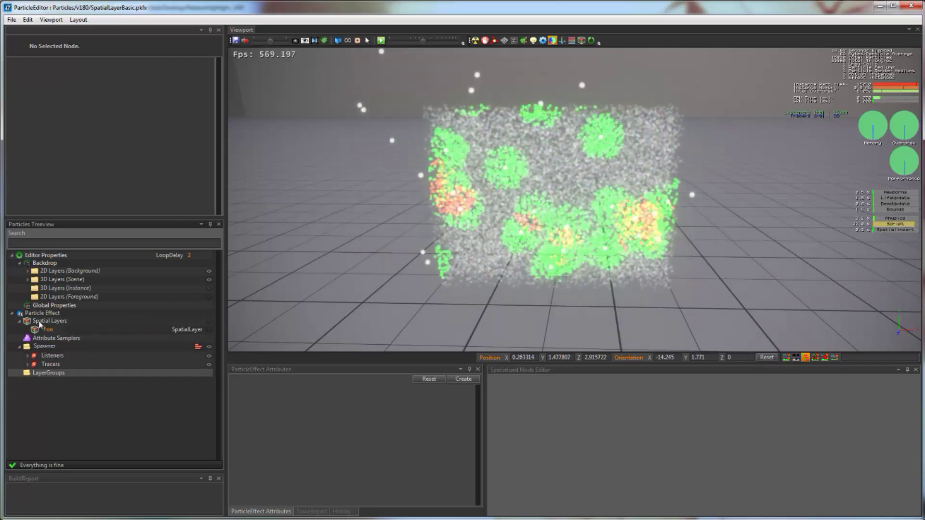
Select the Foo spatial layer, turn on its cell visualization and inspect the grid cells around the particles
left_click(72, 331)
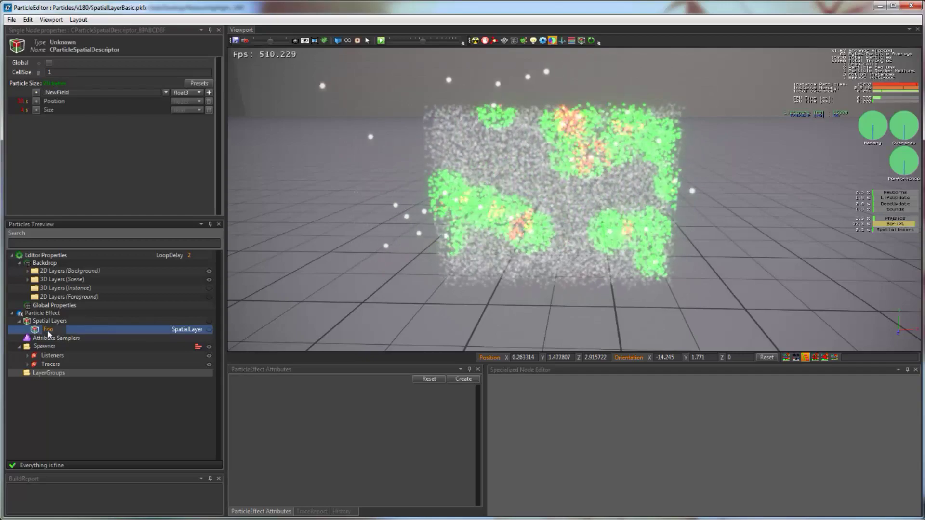
left_click(209, 329)
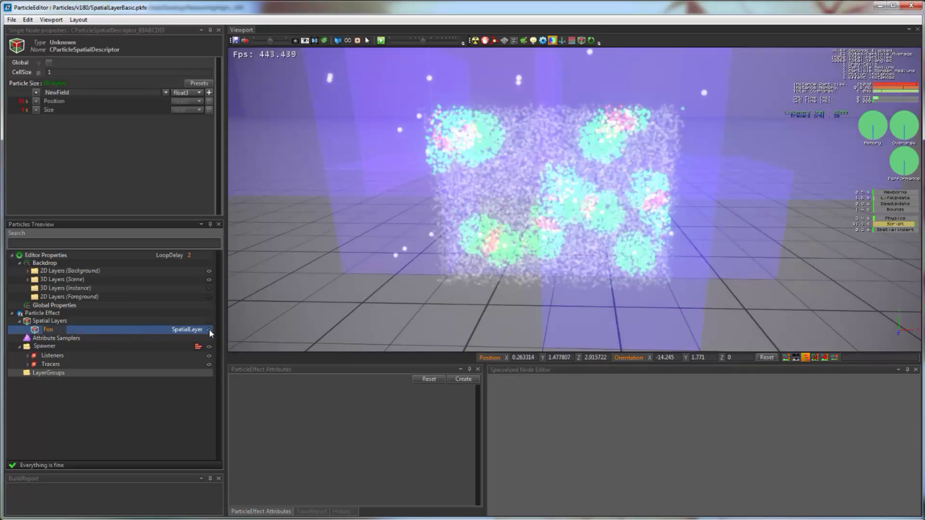
left_click(208, 330)
left_click(209, 330)
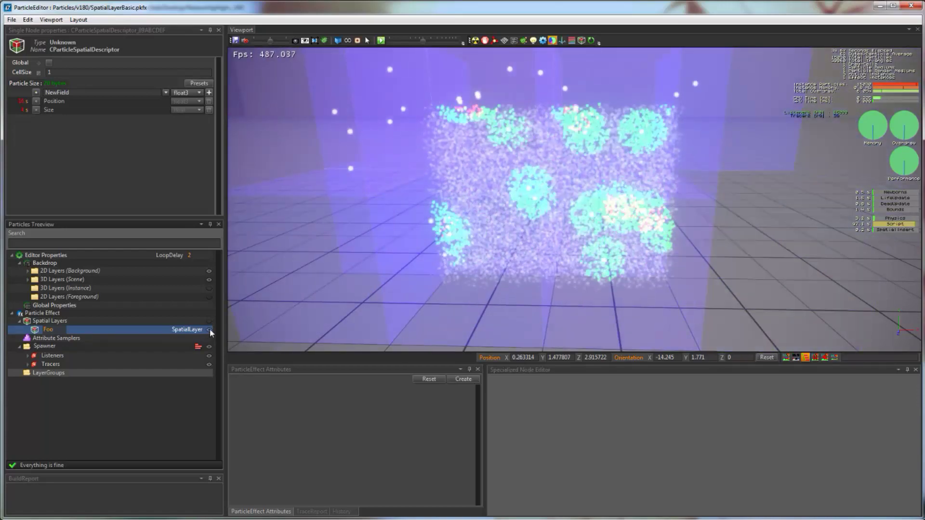
middle_click_drag(424, 289, 421, 314)
scroll(549, 208, "down", 4)
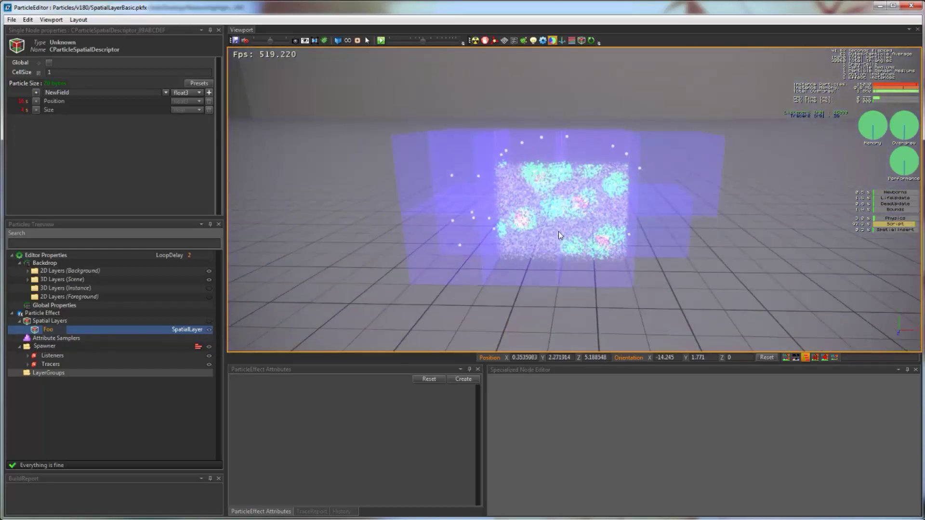
middle_click_drag(559, 232, 544, 255)
right_click_drag(301, 221, 280, 212)
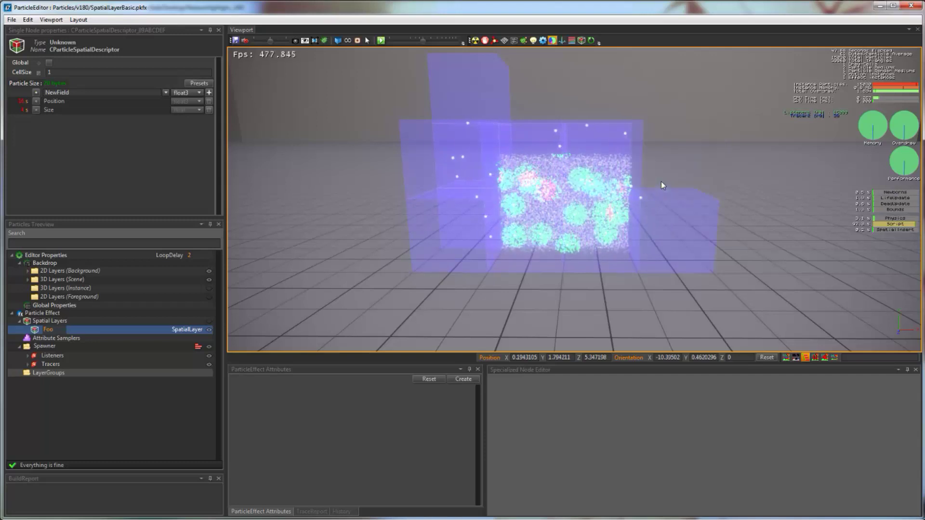
scroll(661, 182, "up", 4)
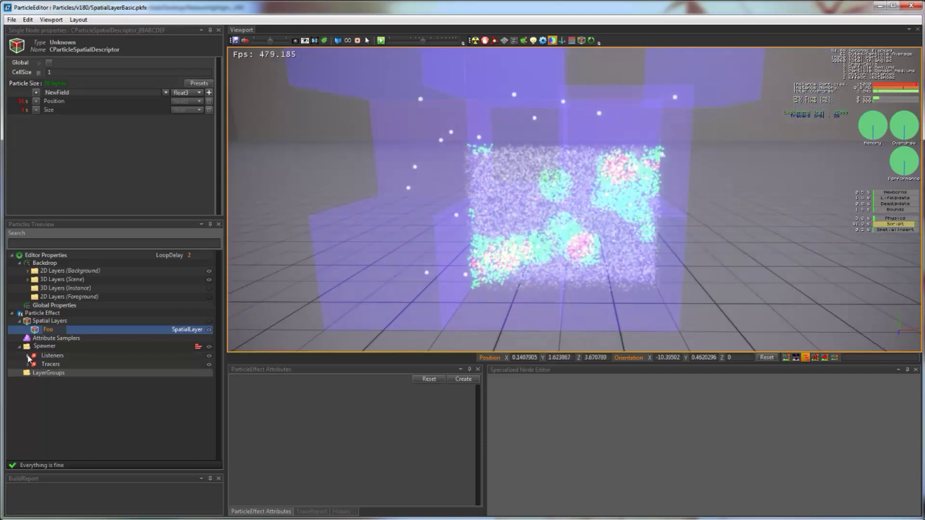
Expand the Listeners and Tracers layers, examine the Tracers' CParticleEvolver_SpatialInsertion node and its Foo assignment, and collapse Tracers again
left_click(27, 355)
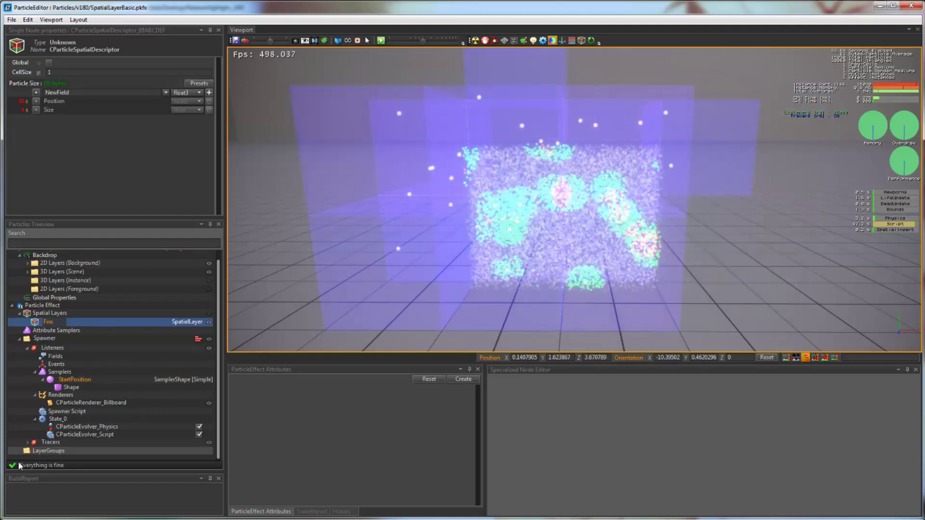
left_click(27, 442)
scroll(116, 337, "down", 4)
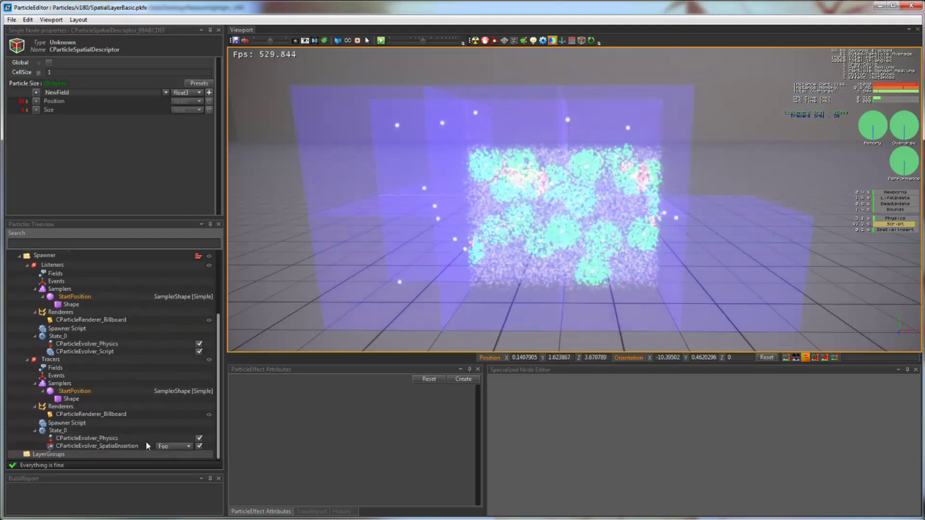
left_click(65, 360)
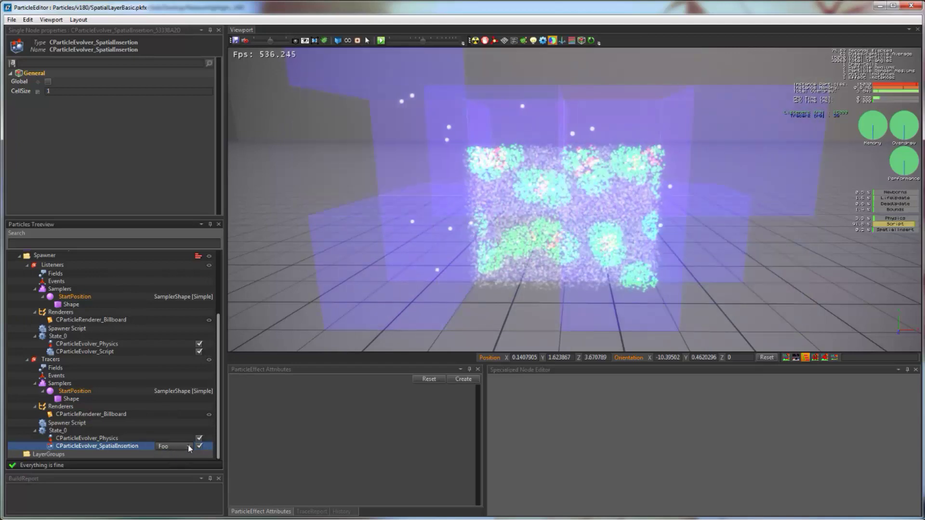
left_click(27, 360)
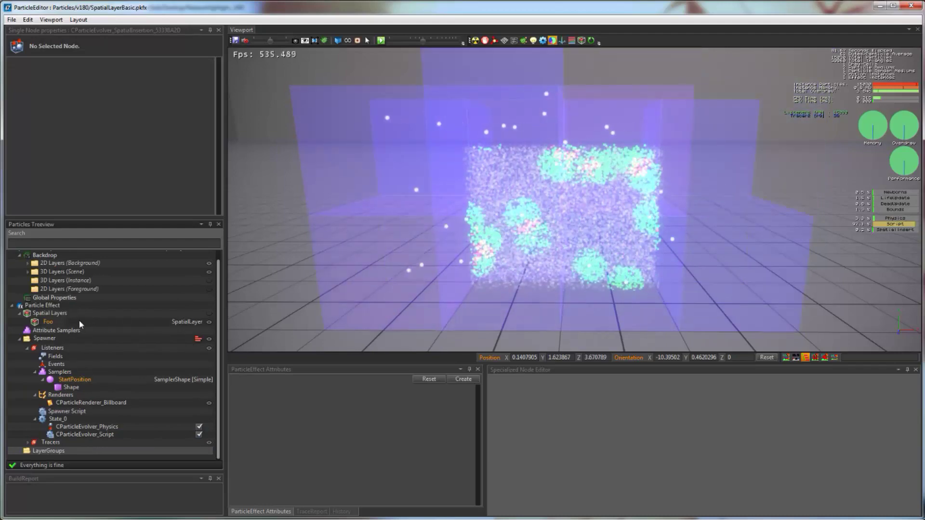
Open the Listeners' CParticleEvolver_Script and examine the Foo reference and the arguments of its neighborCount call
left_click(125, 434)
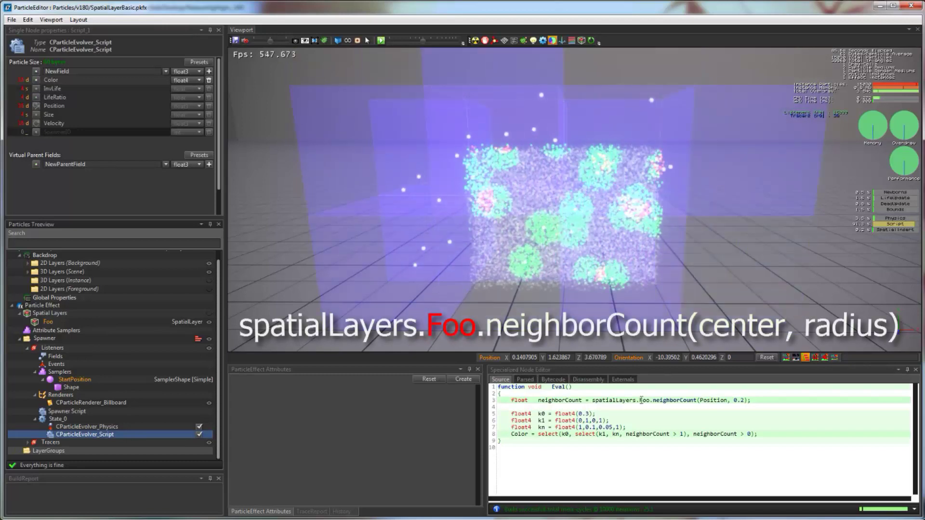
left_click_drag(650, 401, 639, 399)
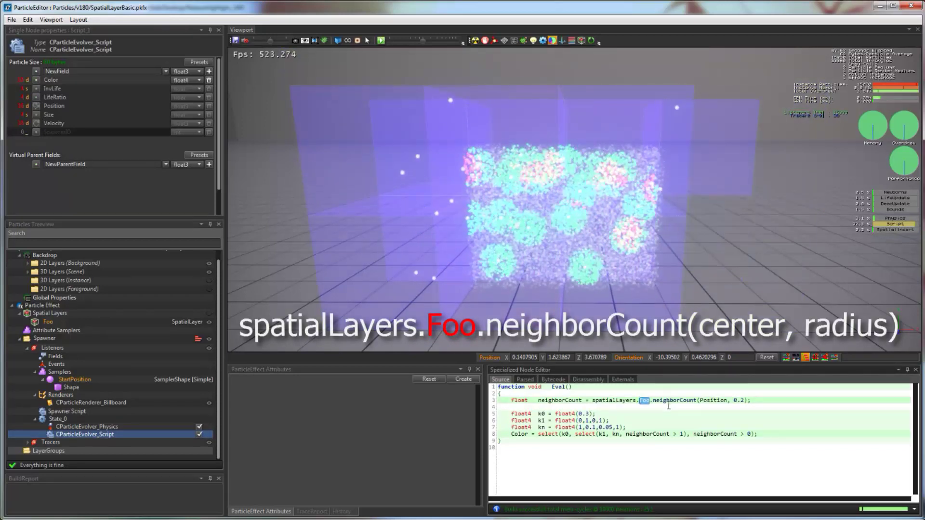
left_click(701, 400)
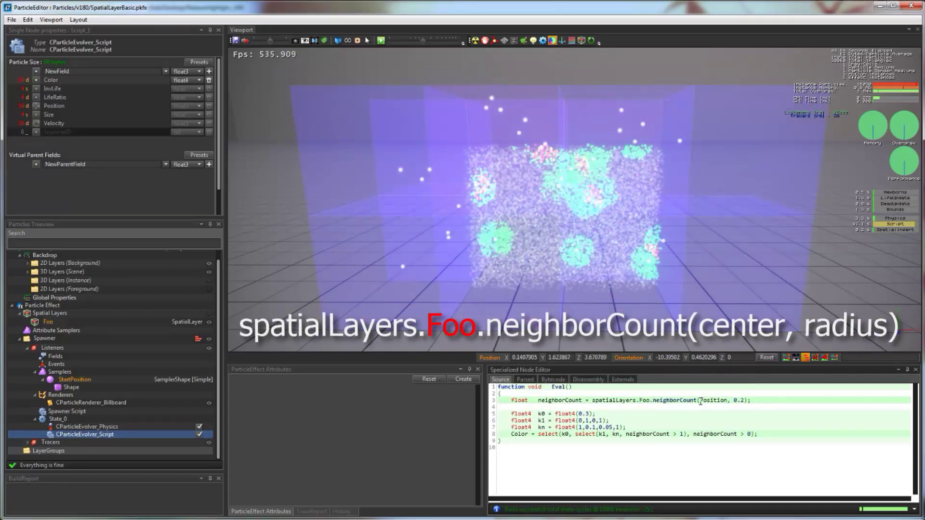
left_click_drag(701, 400, 728, 400)
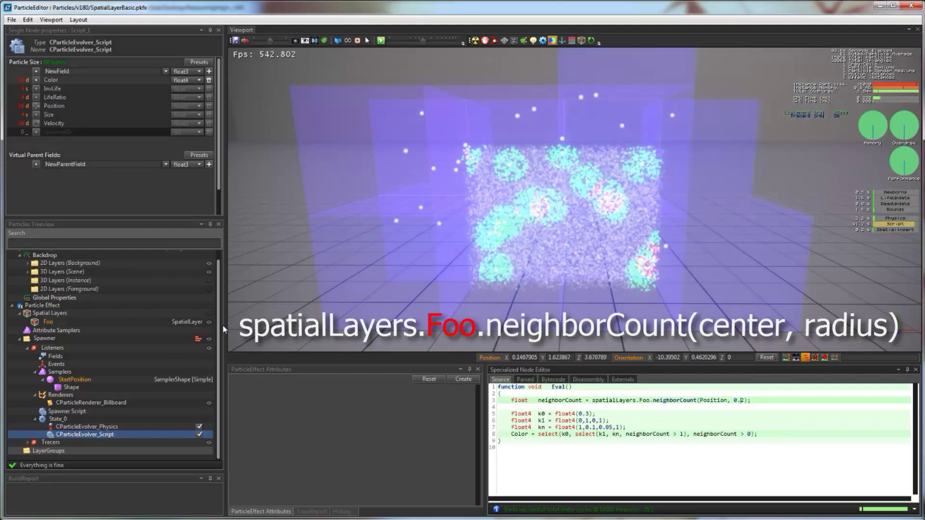
Turn off the Foo layer's cell visualization and examine the neighborCount function name and its Position argument in the script
left_click(209, 322)
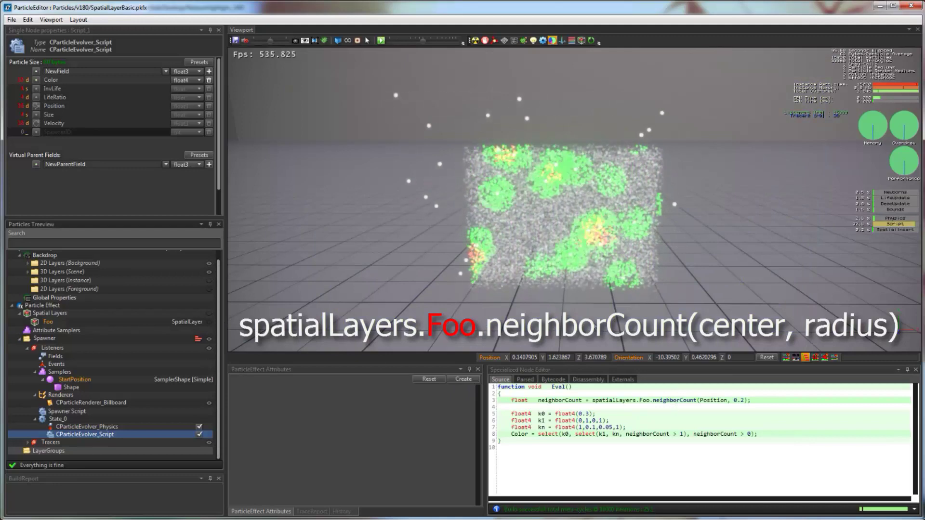
double_click(697, 400)
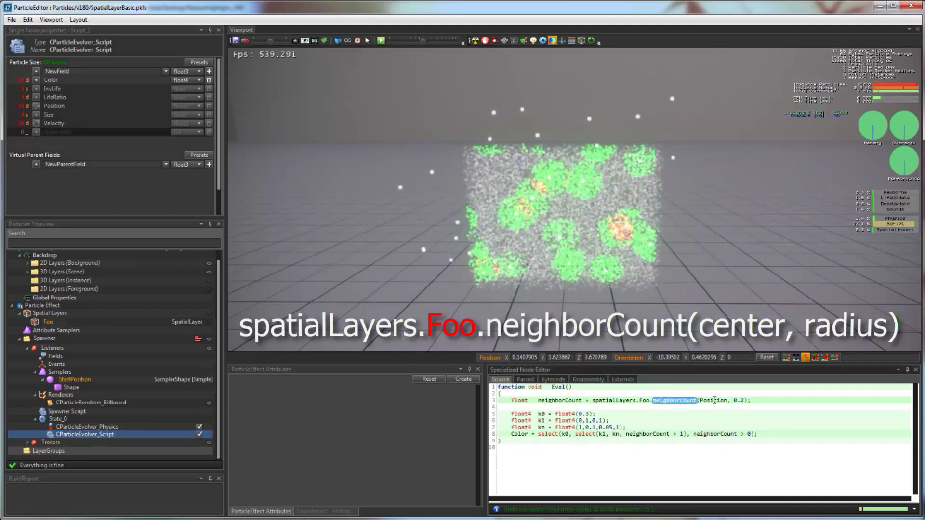
left_click(705, 403)
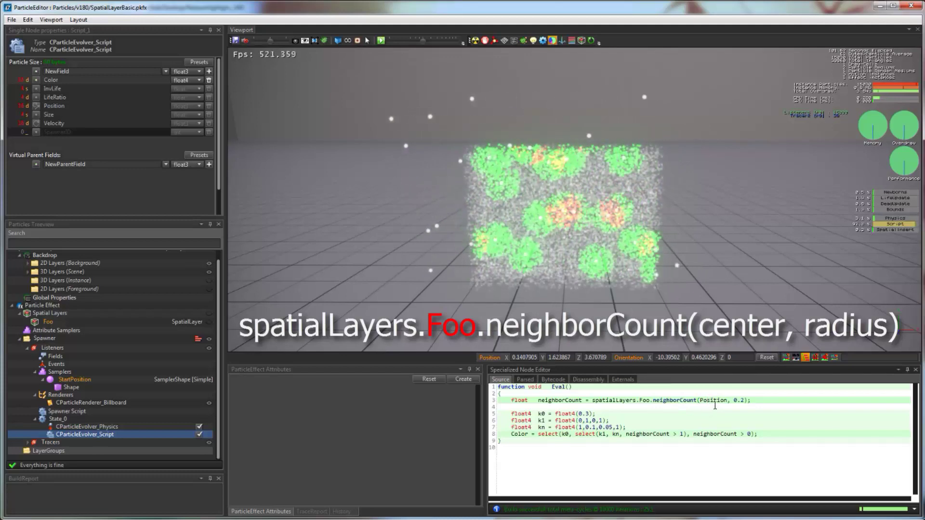
left_click_drag(699, 400, 727, 400)
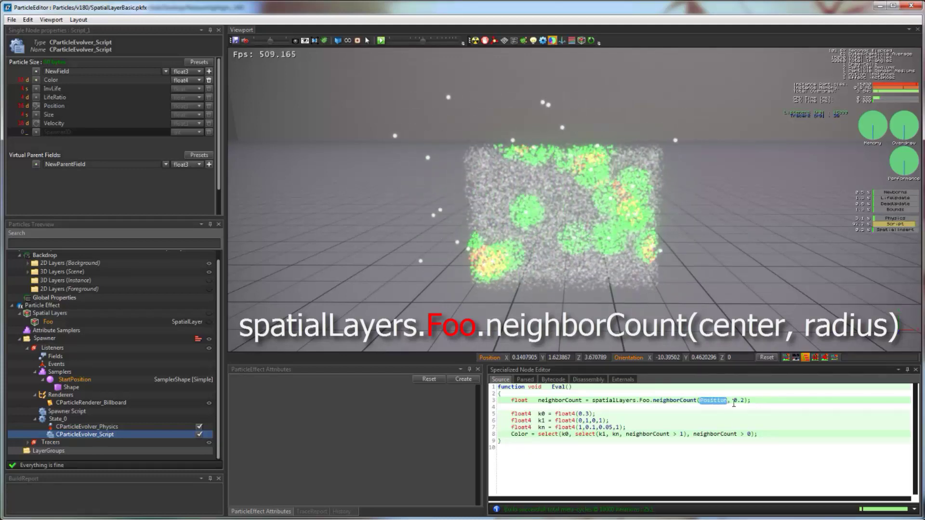
Try neighborCount radius values of 0.5 and 0.1 in the Listeners' script
double_click(742, 401)
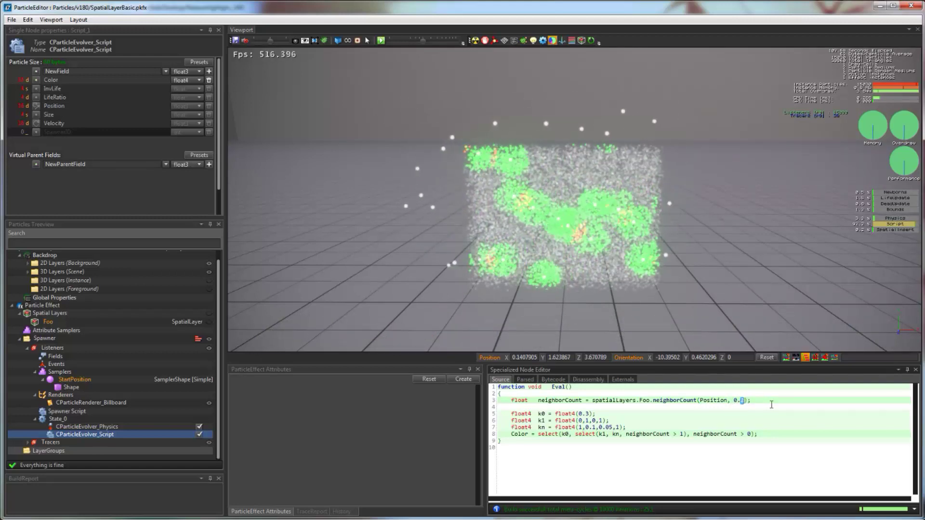
type("5")
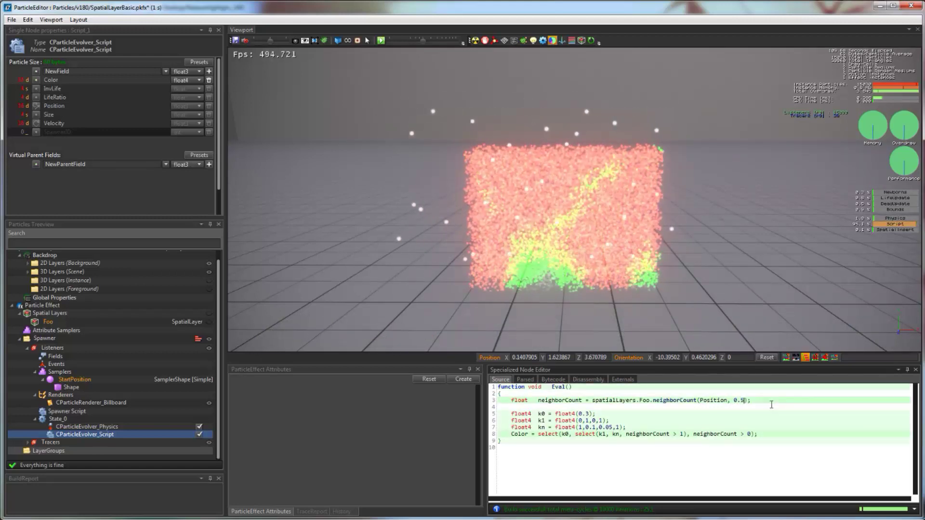
key("BackSpace")
type("1")
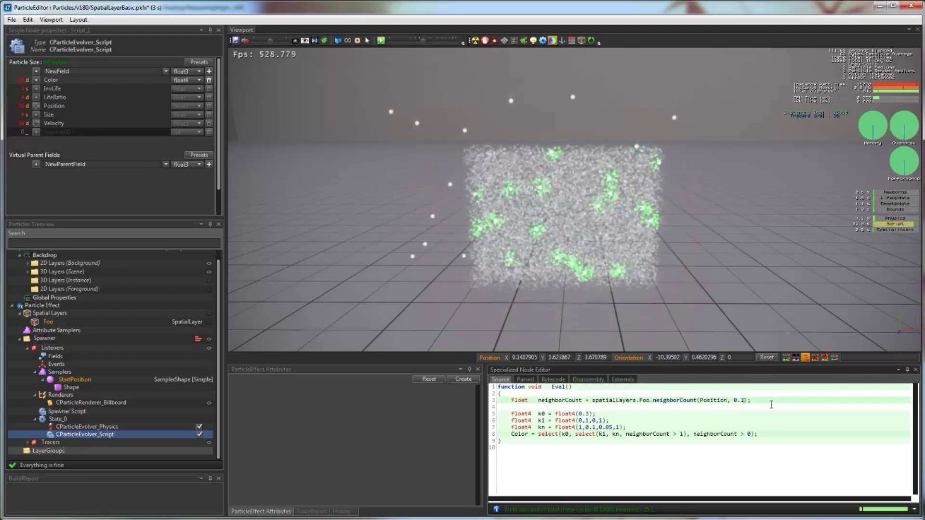
key("shift+Left")
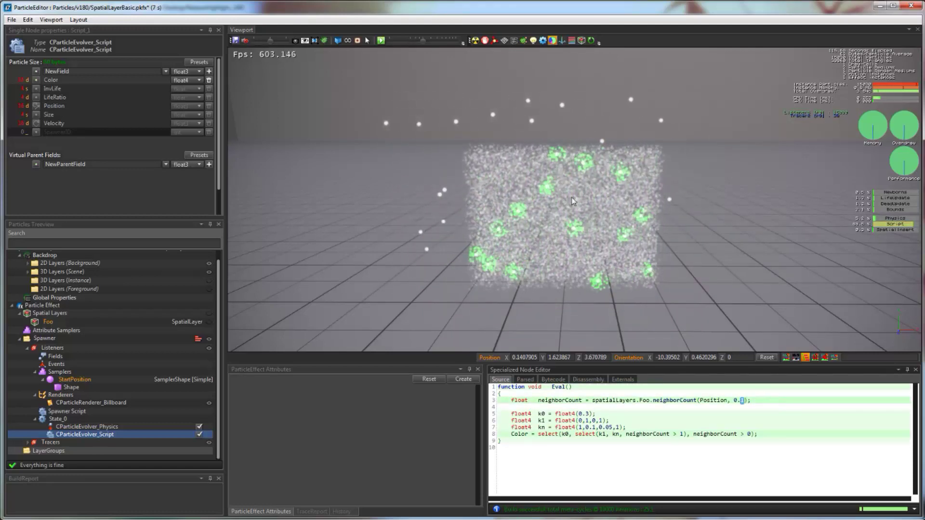
Examine the neighborCount variable in the script and the coloring of the listener particles in the viewport
double_click(560, 400)
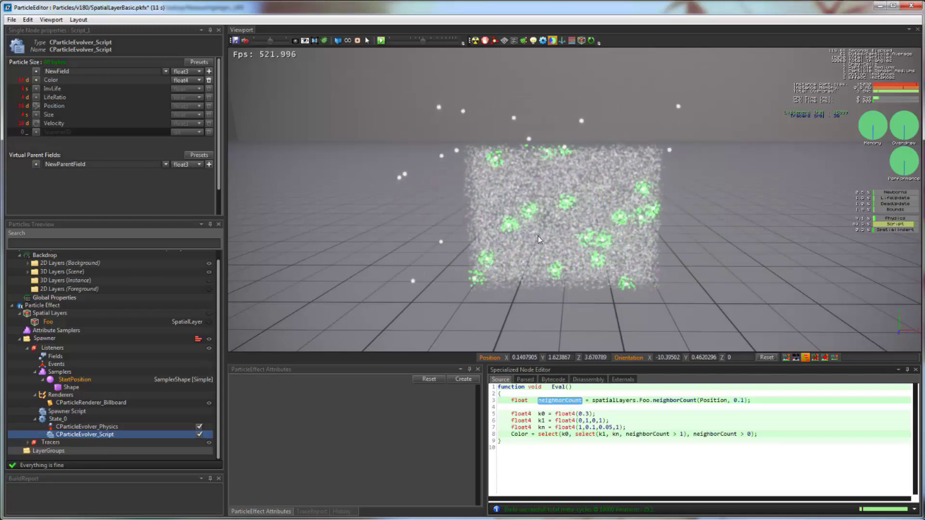
left_click(669, 174)
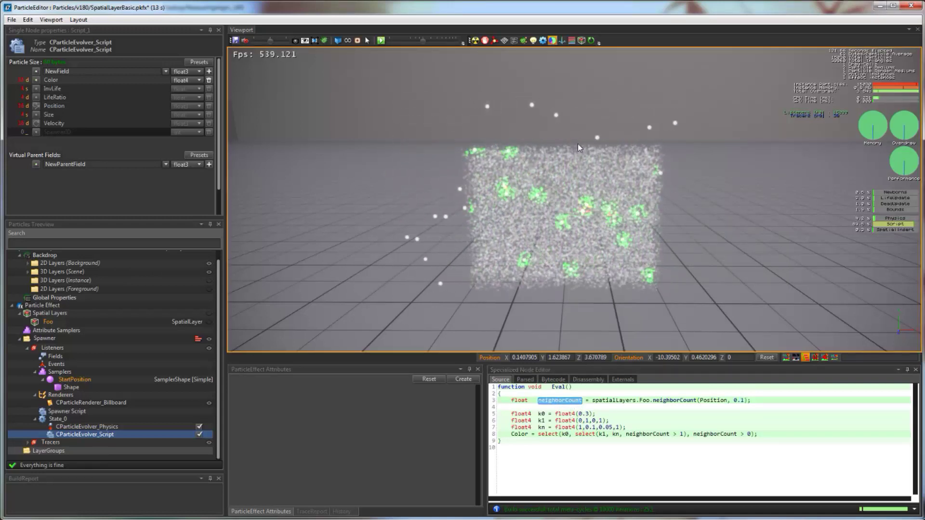
middle_click_drag(658, 132, 658, 146)
scroll(658, 147, "up", 2)
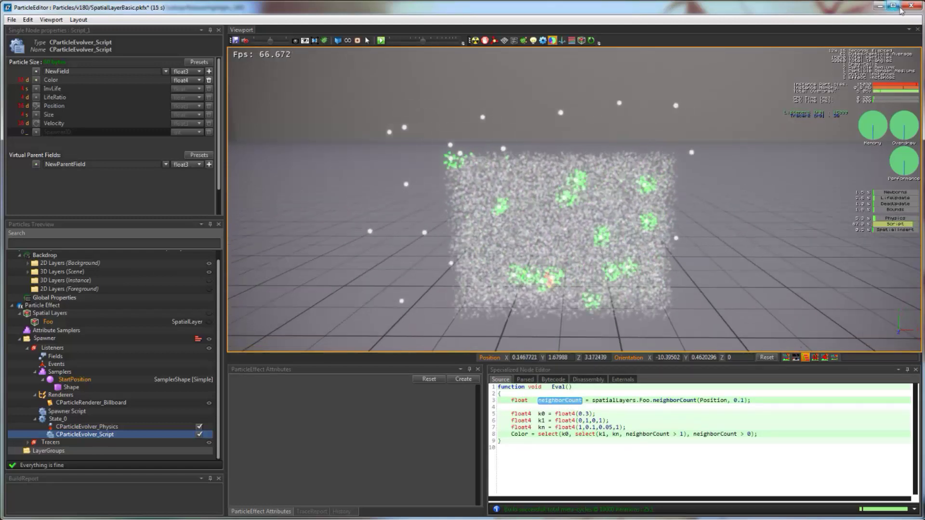
Close the SpatialLayerBasic effect without saving its changes and open the SpatialLayerPaint effect
left_click(909, 6)
left_click(508, 326)
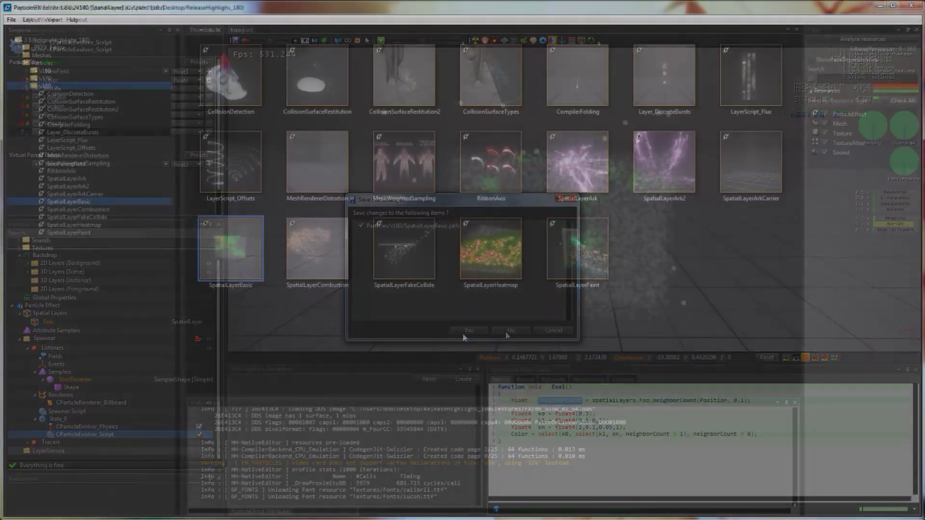
double_click(580, 248)
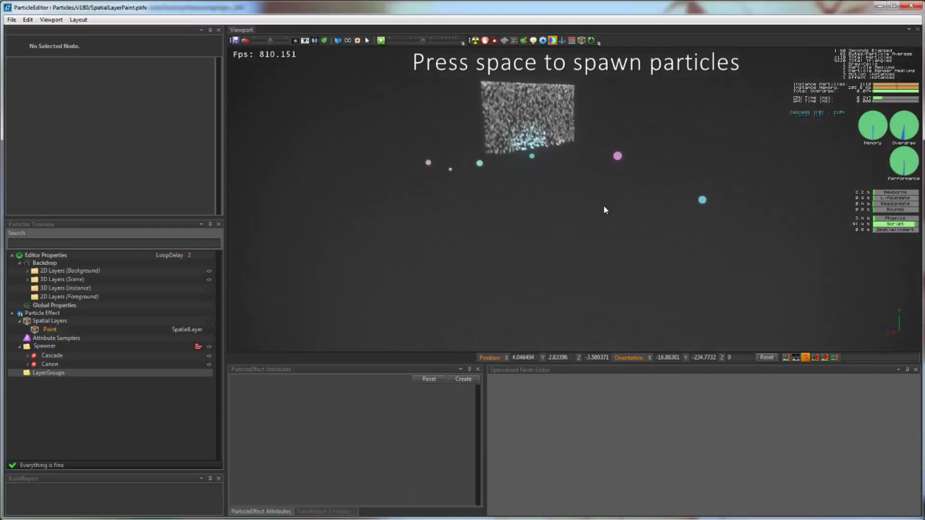
Inspect from several angles how the Canon projectiles color the Cascade particles in SpatialLayerPaint
left_click_drag(459, 230, 557, 214, "alt")
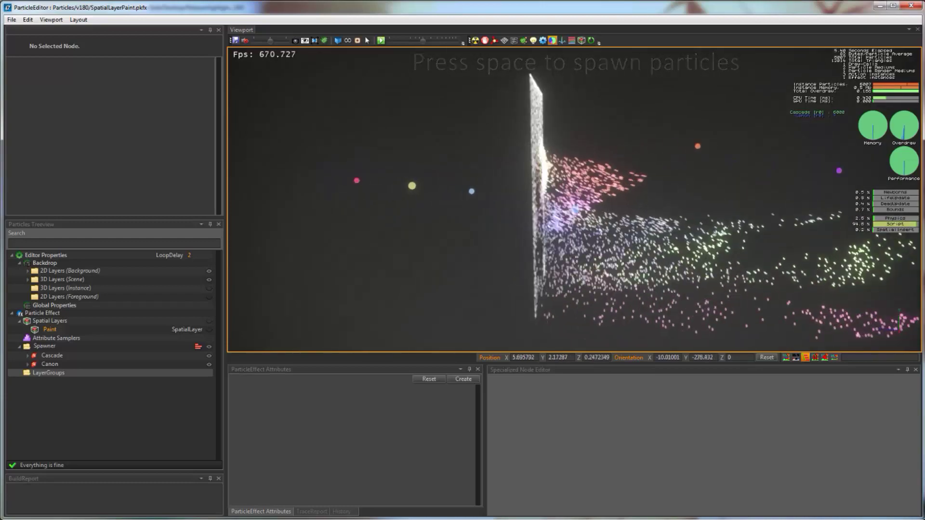
left_click_drag(709, 249, 637, 278, "alt")
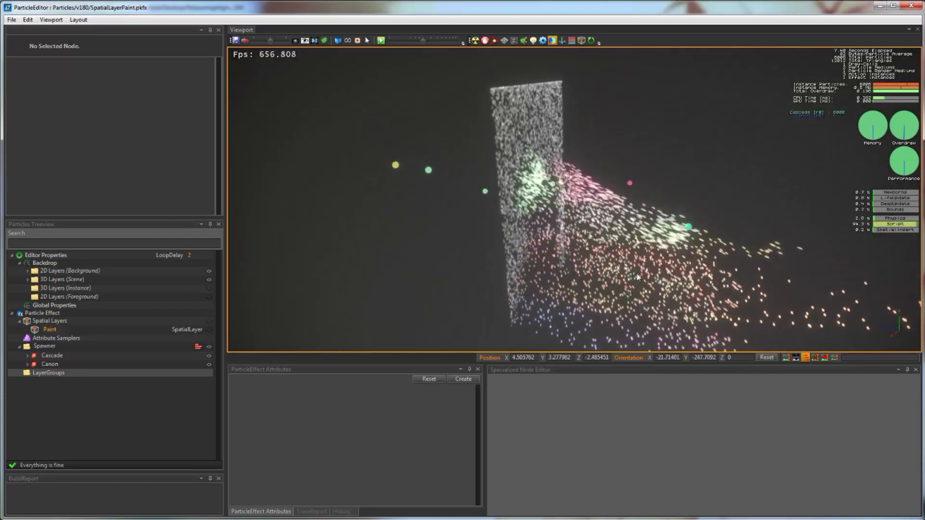
middle_click_drag(637, 277, 621, 263, "alt")
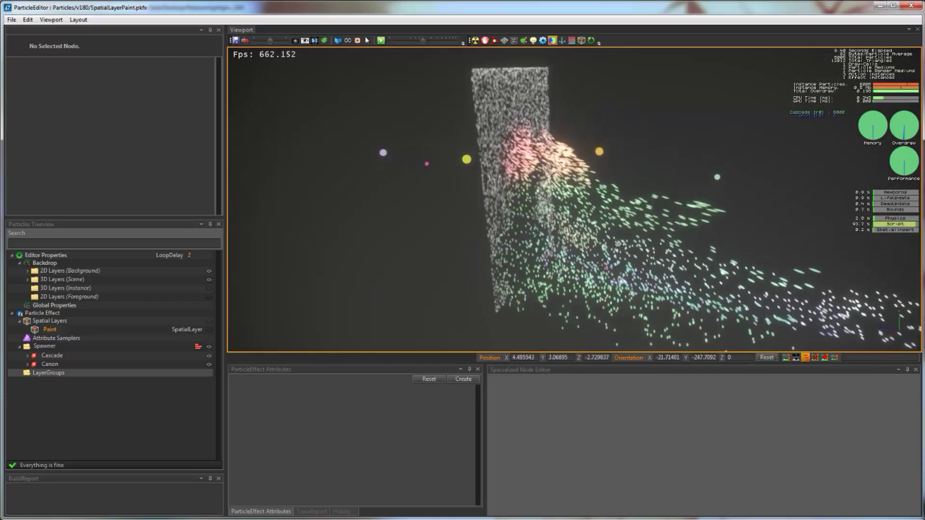
middle_click_drag(441, 157, 471, 184, "alt")
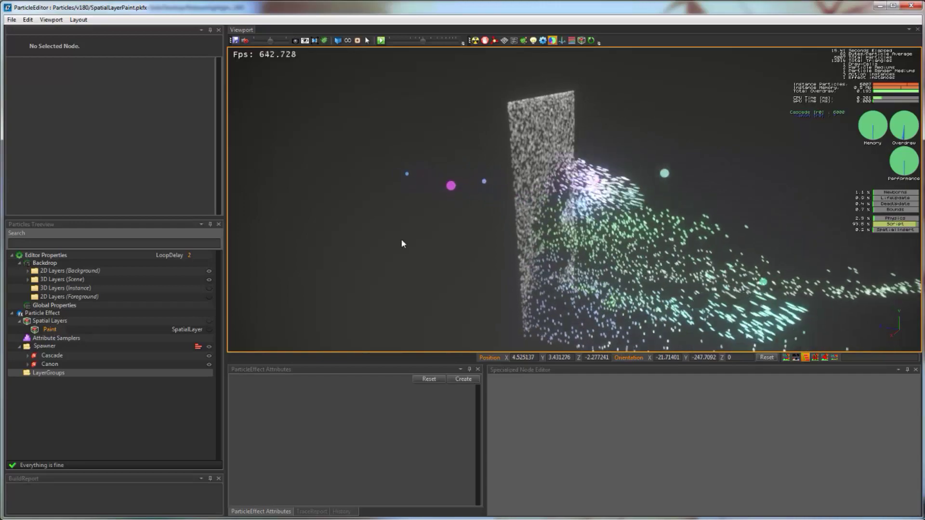
middle_click_drag(629, 215, 606, 212, "alt")
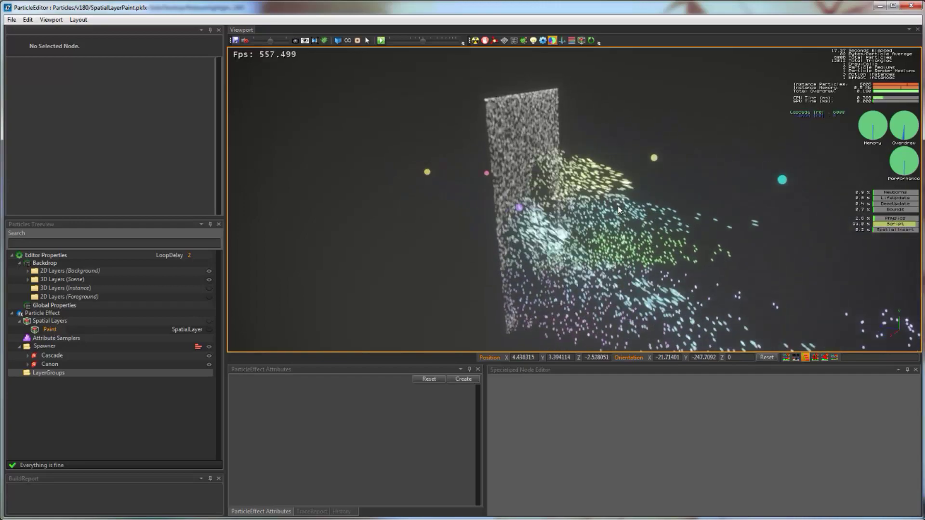
left_click_drag(619, 209, 578, 140, "alt")
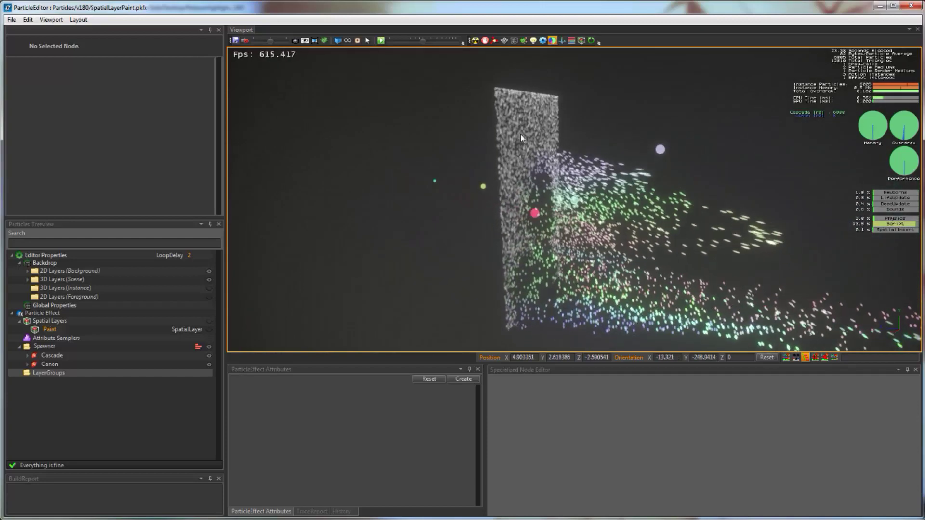
mouse_move(588, 210)
left_mouse_down("alt")
mouse_move(709, 208)
mouse_move(621, 203)
mouse_move(655, 212)
mouse_move(603, 200)
left_mouse_up("alt")
left_click_drag(660, 224, 645, 243, "alt")
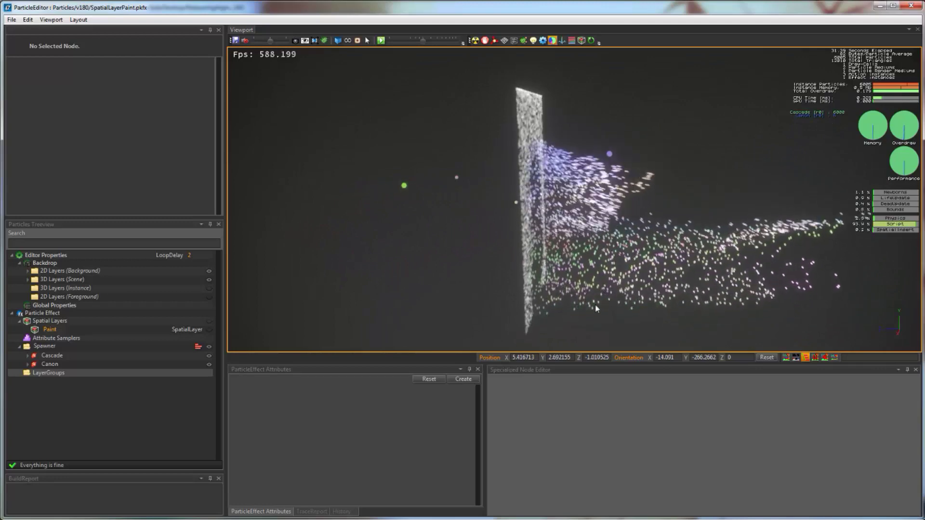
Switch to the SpatialLayerCombustion effect and view its fuel and lighter particles from different angles
left_click(911, 5)
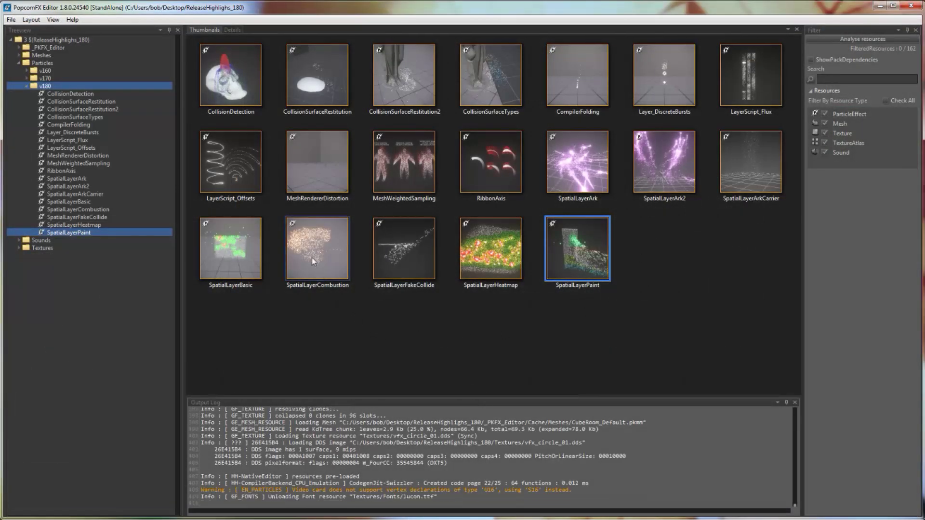
double_click(316, 242)
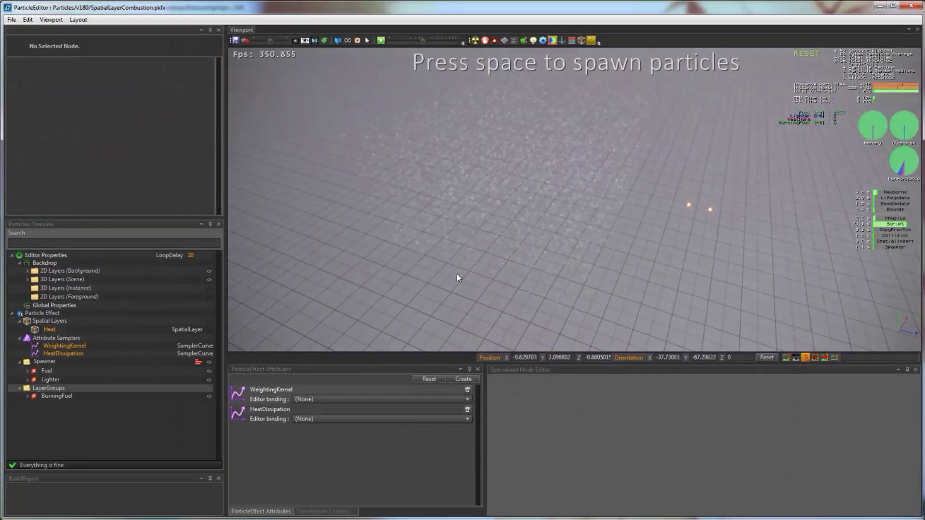
left_click_drag(651, 308, 639, 268, "alt")
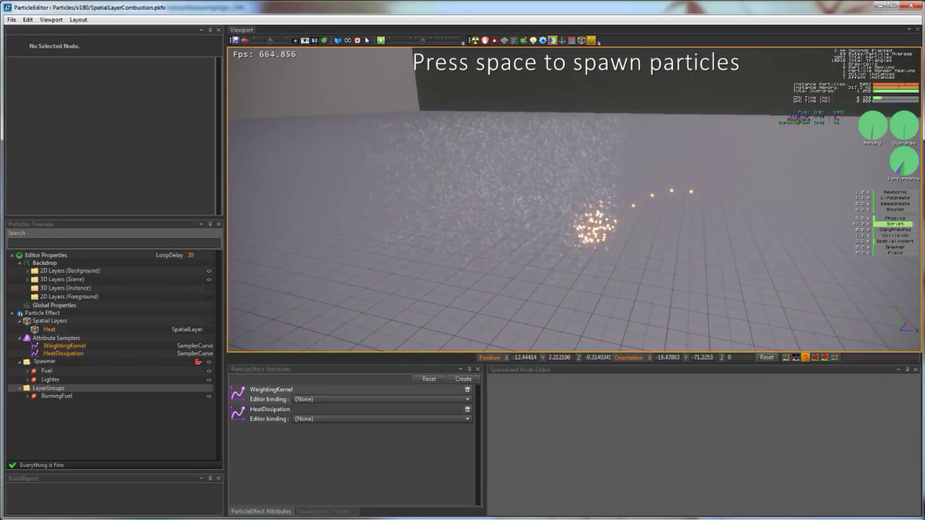
left_click_drag(632, 233, 629, 268, "alt")
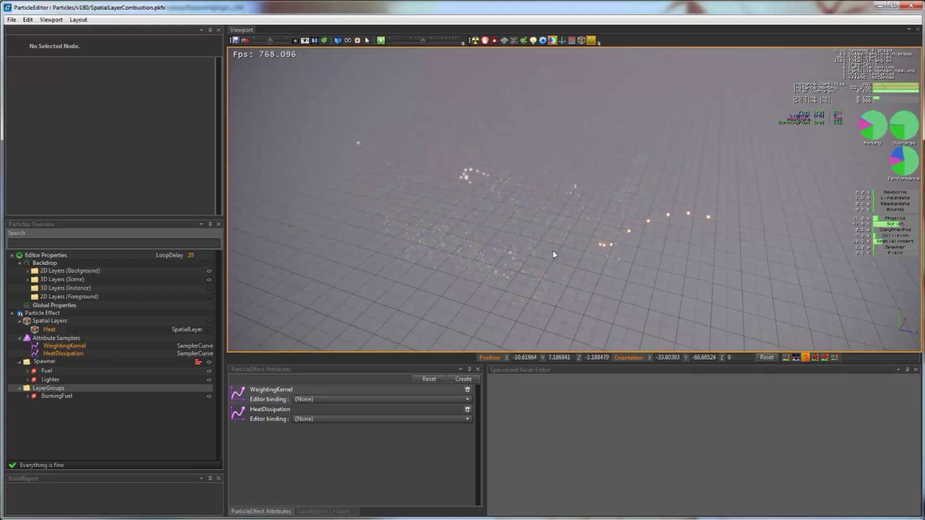
left_click_drag(554, 254, 553, 232, "alt")
left_click_drag(559, 164, 562, 153, "alt")
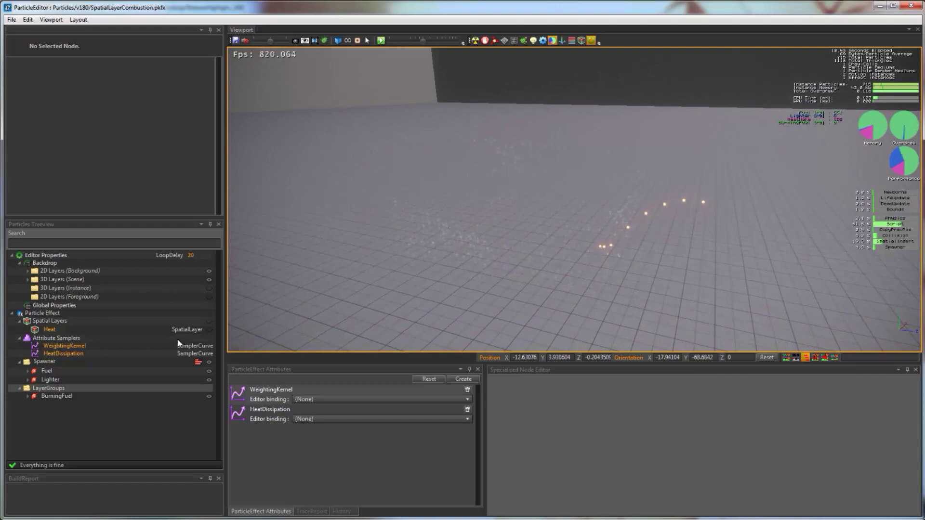
Turn on the Heat spatial layer's cell visualization and inspect the grid cells around the burning particles
left_click(209, 330)
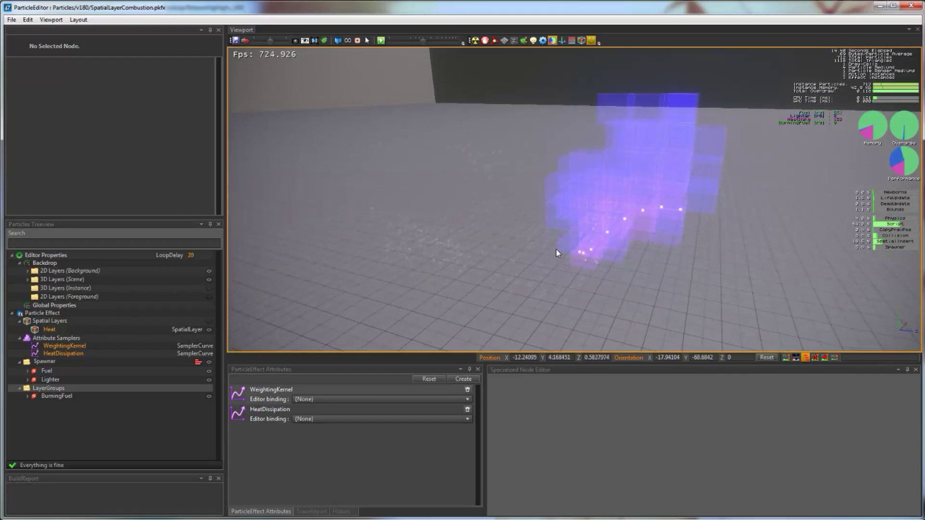
left_click_drag(558, 254, 606, 216, "alt")
left_click_drag(757, 145, 715, 195, "alt")
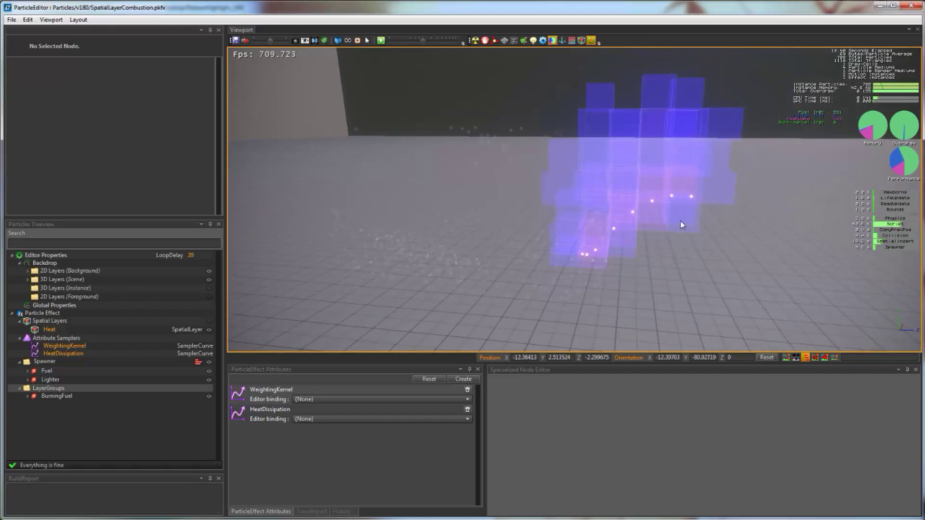
left_click_drag(657, 245, 634, 242, "alt")
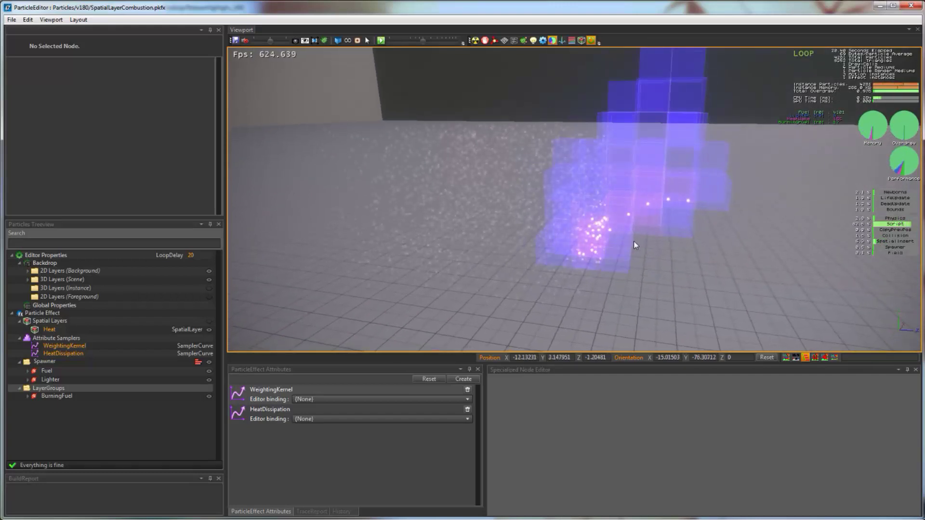
left_click_drag(272, 114, 384, 251)
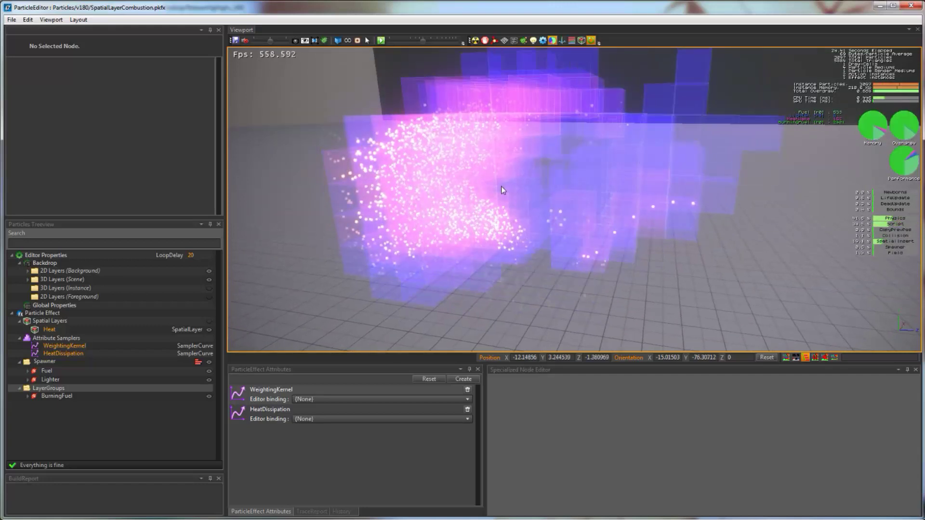
middle_click_drag(501, 186, 556, 212, "alt")
left_click_drag(524, 241, 530, 303, "alt")
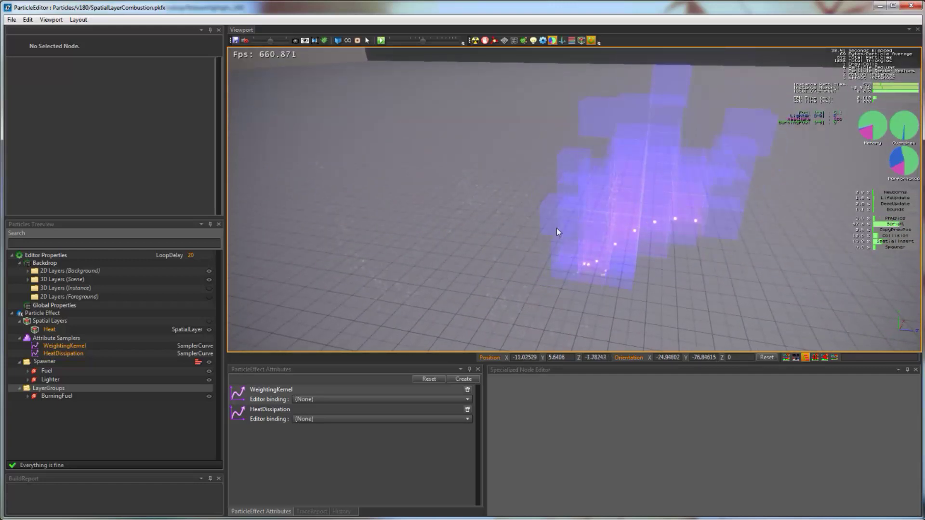
middle_click_drag(702, 253, 682, 232, "alt")
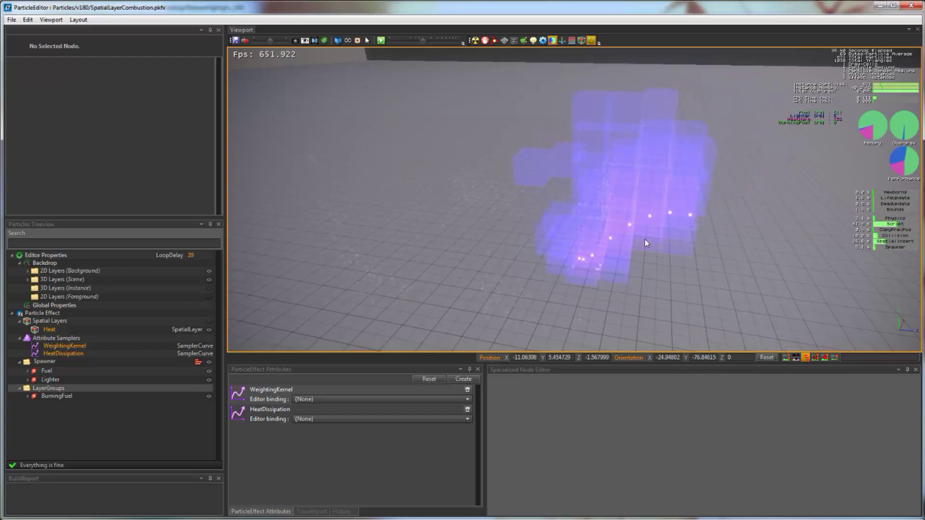
scroll(644, 239, "up", 1)
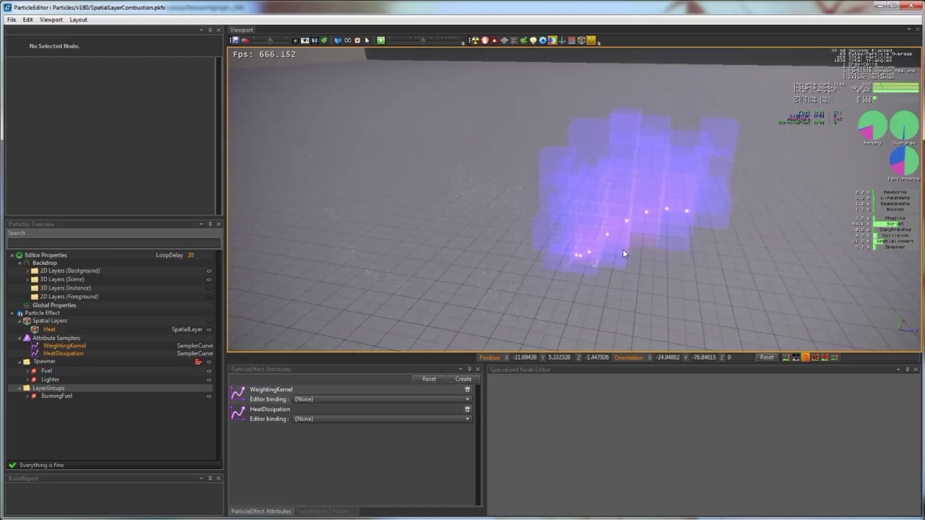
middle_click_drag(626, 252, 570, 190)
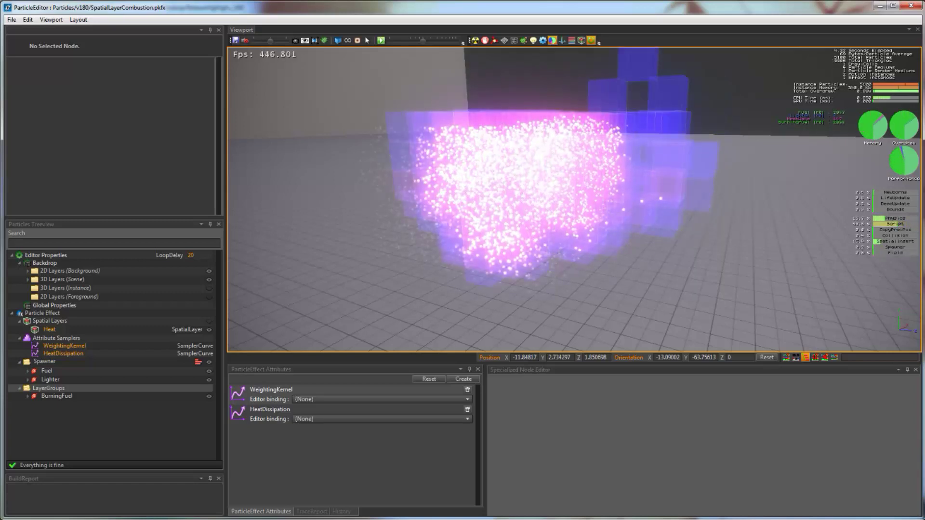
Switch to the SpatialLayerArkCarrier effect and view its column of Transmission particles
left_click(913, 7)
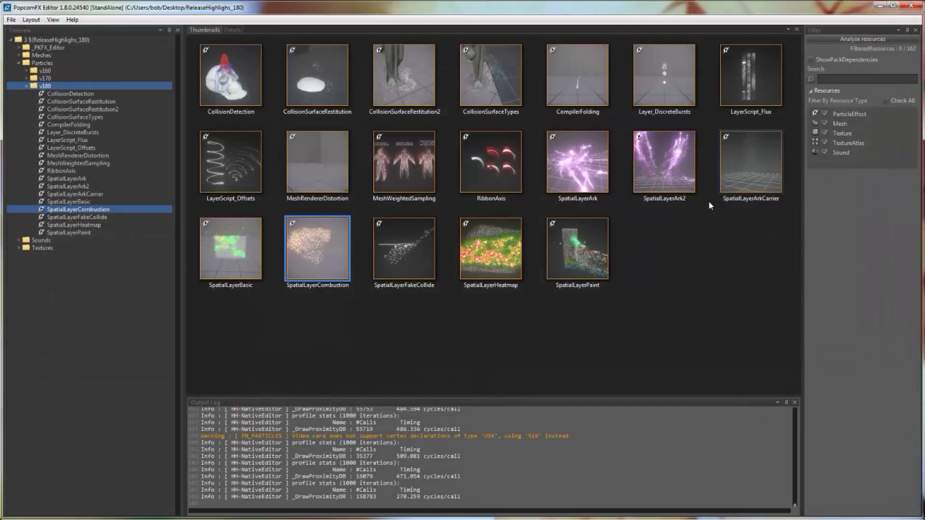
double_click(768, 149)
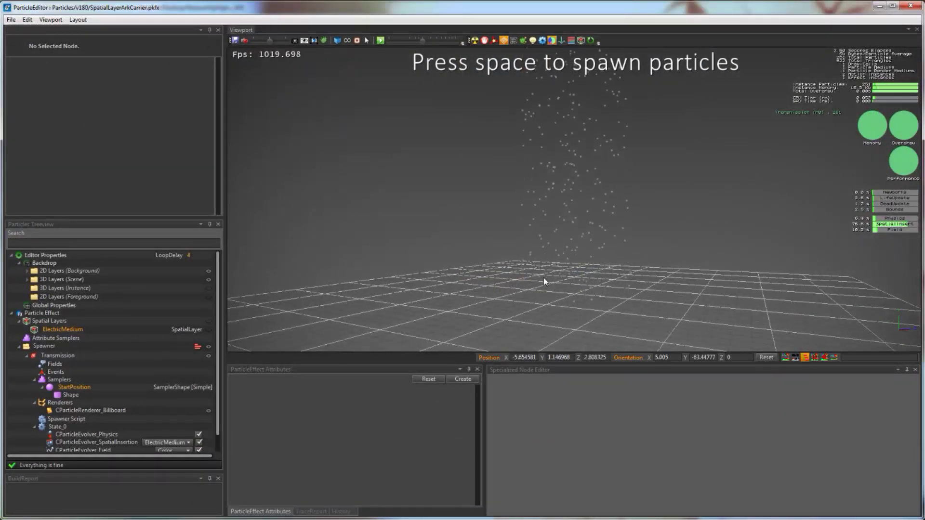
left_click_drag(583, 196, 611, 219)
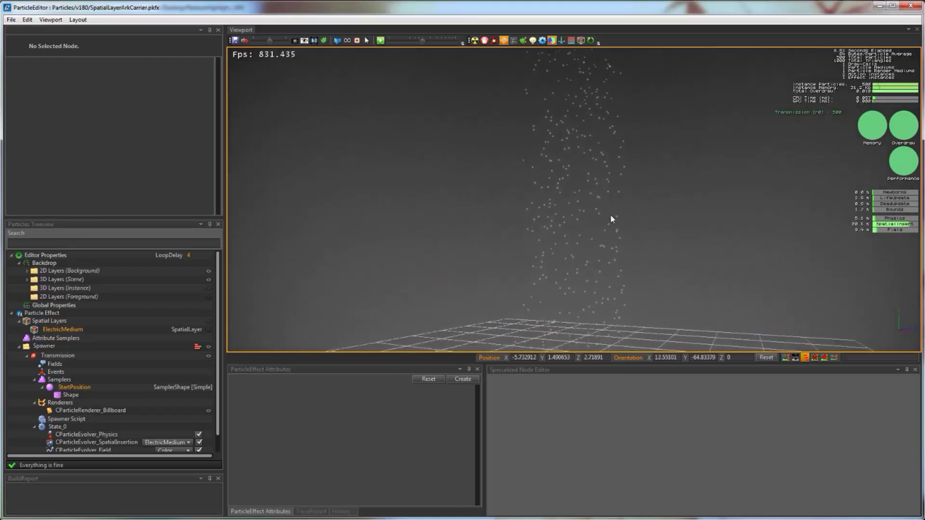
Select the ElectricMedium spatial layer and examine its properties and the Transmission layer's evolver nodes
left_click(99, 331)
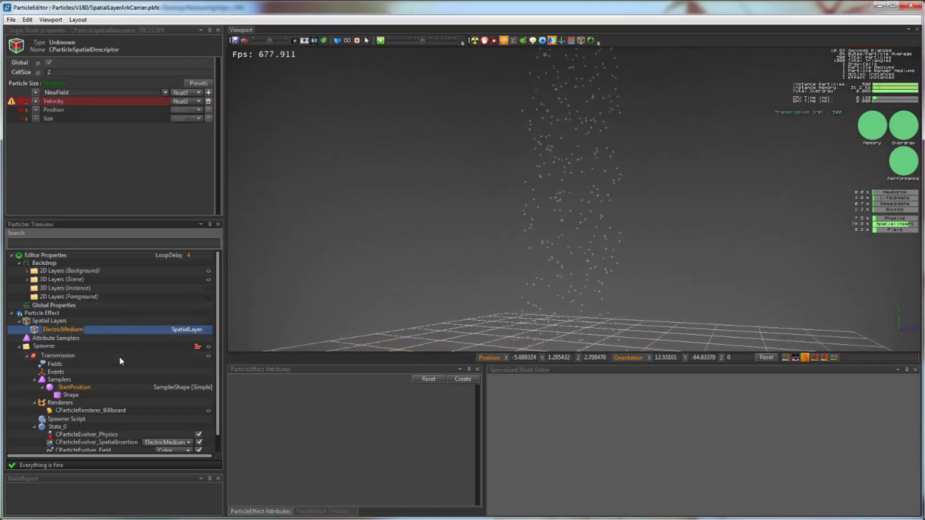
scroll(119, 357, "down", 1)
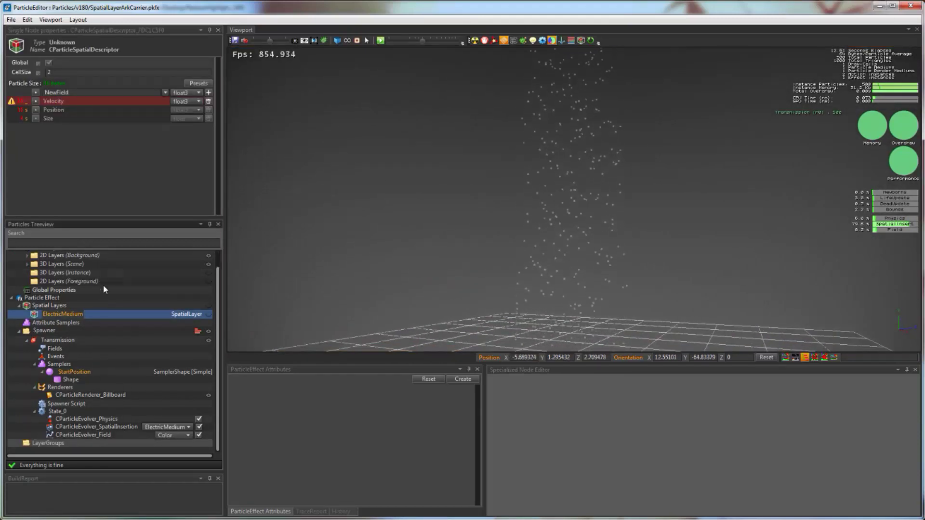
scroll(104, 286, "up", 1)
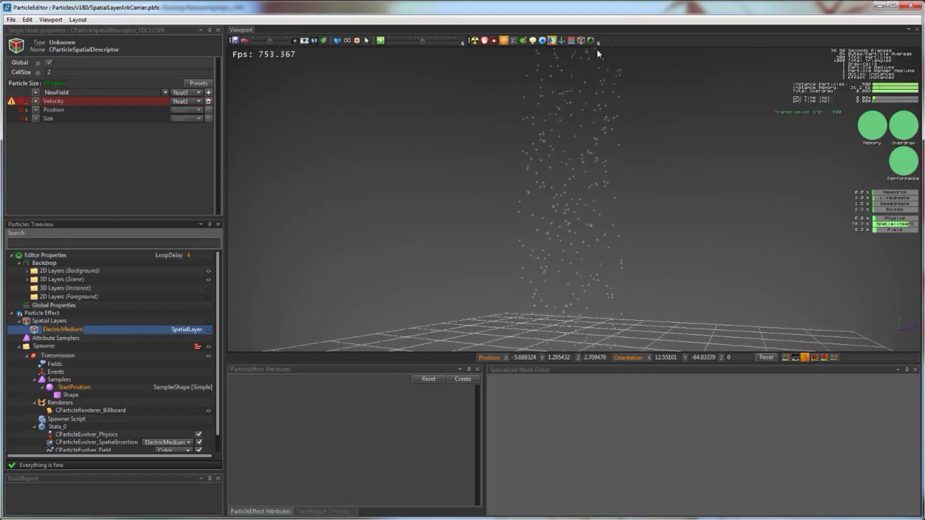
Switch to the SpatialLayerArk2 effect and expand its 3D scene layers to list the carrier beams
left_click(912, 6)
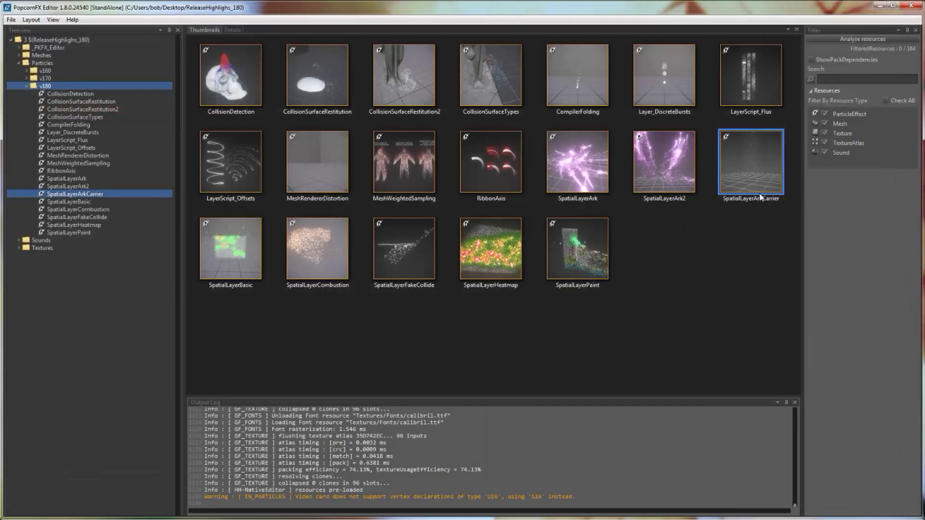
double_click(667, 150)
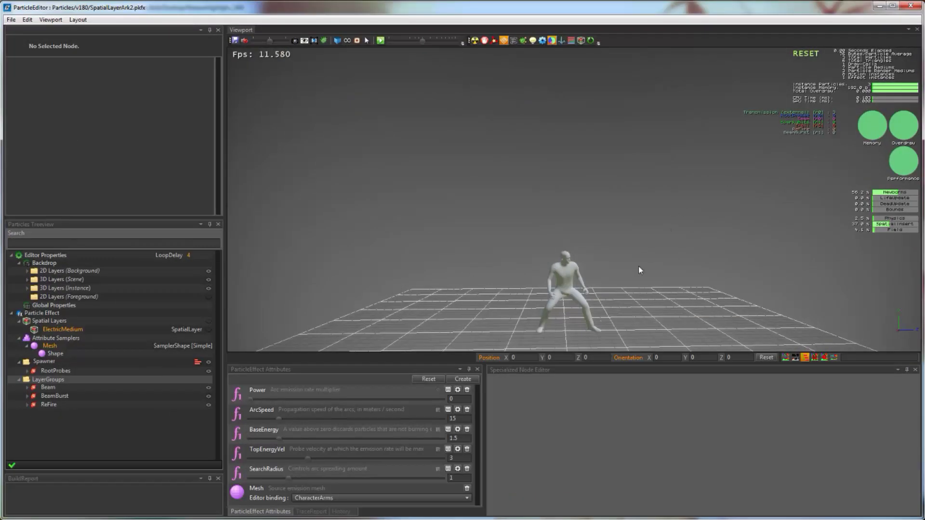
middle_click_drag(659, 208, 655, 183)
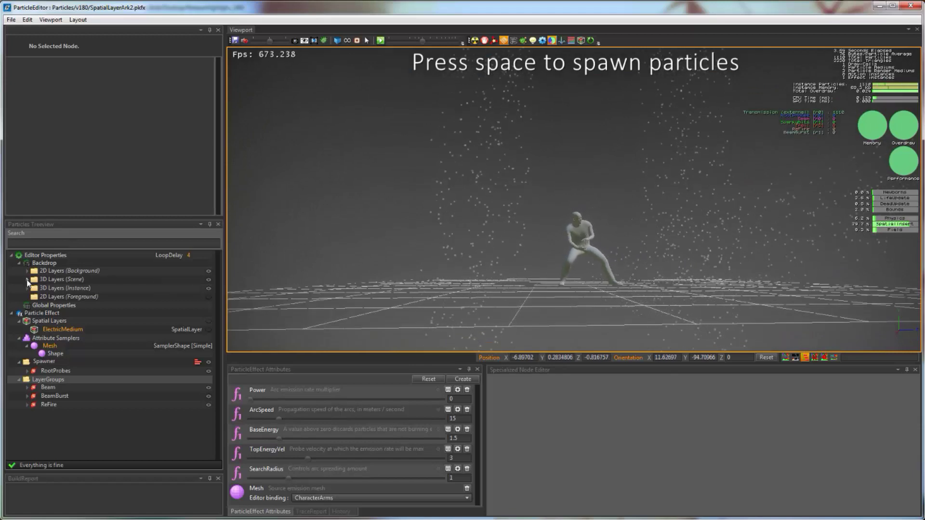
left_click(27, 281)
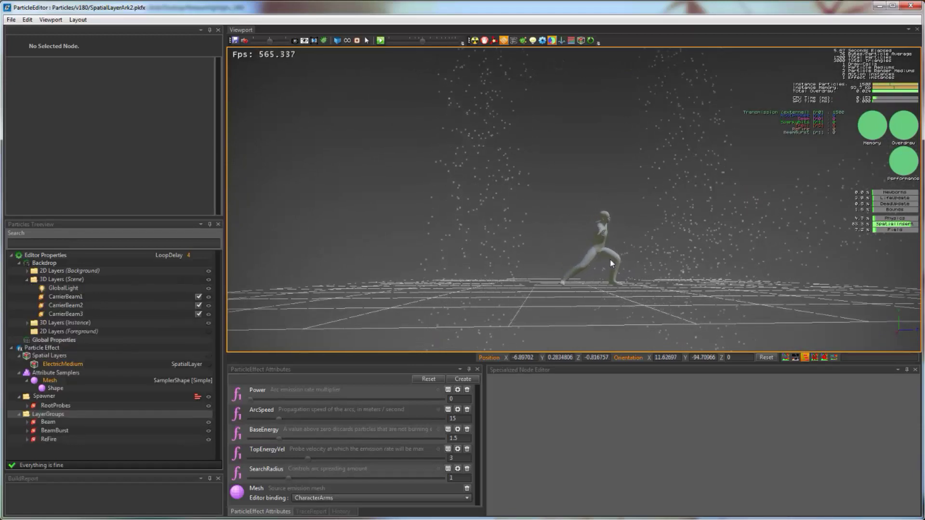
scroll(602, 252, "up", 1)
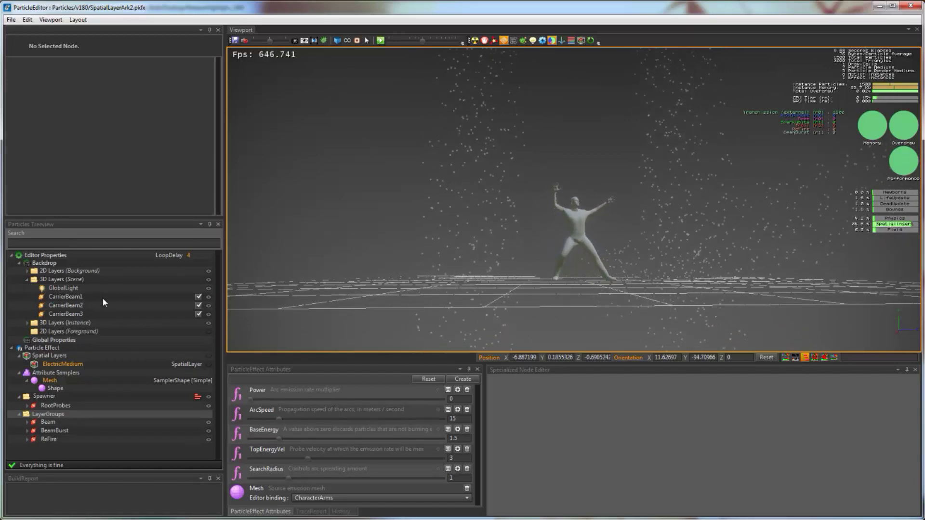
View the animated character and the surrounding carrier beam particles from different angles
middle_click_drag(553, 287, 569, 282)
left_click_drag(535, 279, 742, 305)
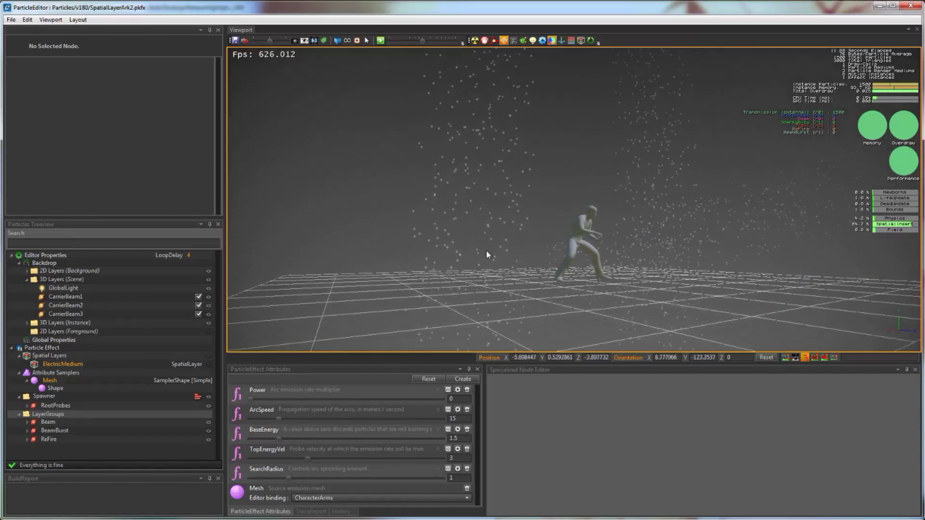
middle_click_drag(486, 250, 490, 238)
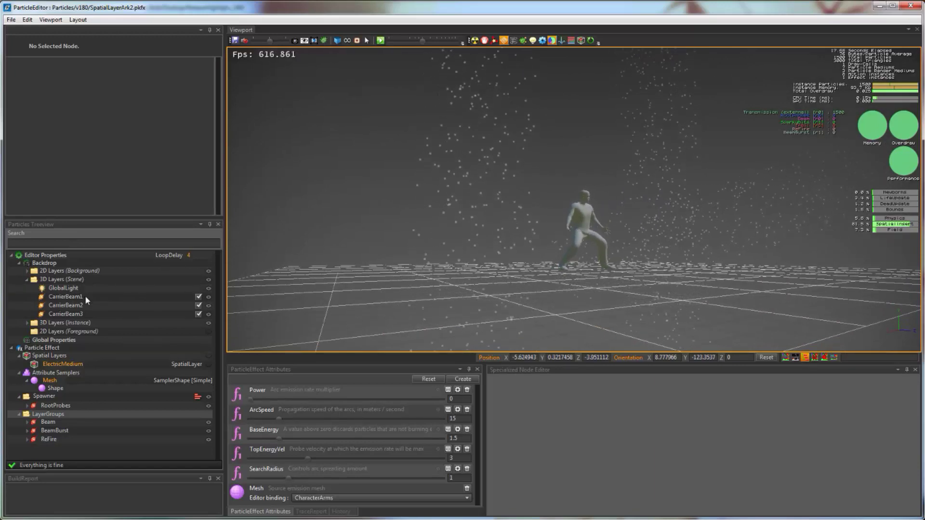
left_click_drag(616, 276, 479, 95)
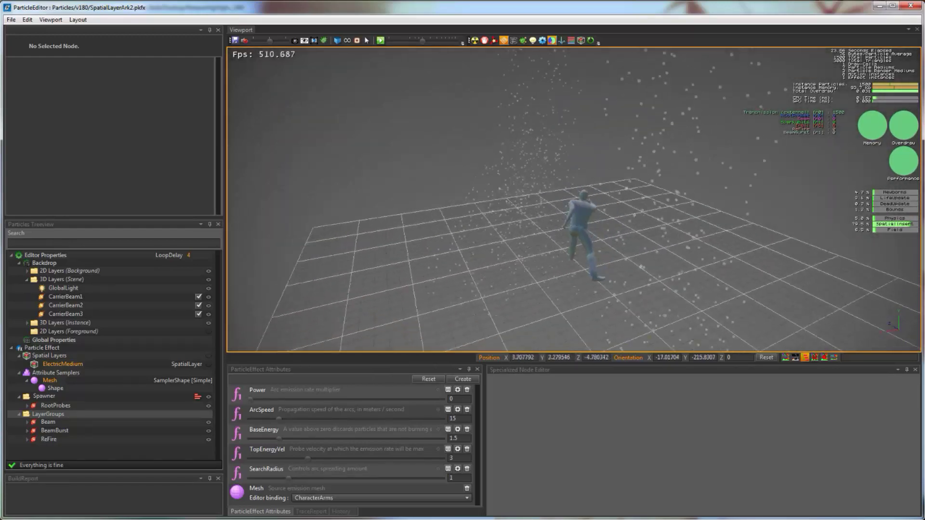
middle_click_drag(678, 302, 347, 267)
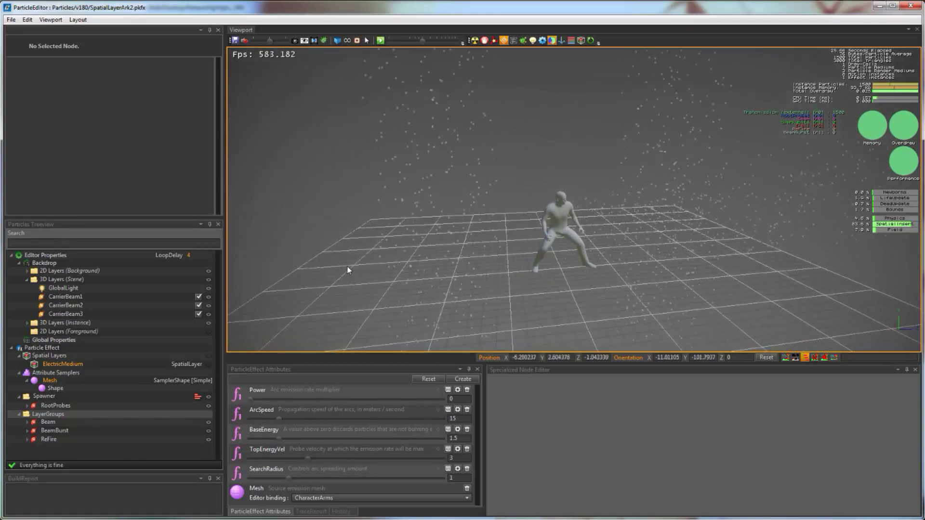
left_click_drag(659, 257, 695, 213)
middle_click_drag(695, 215, 674, 199)
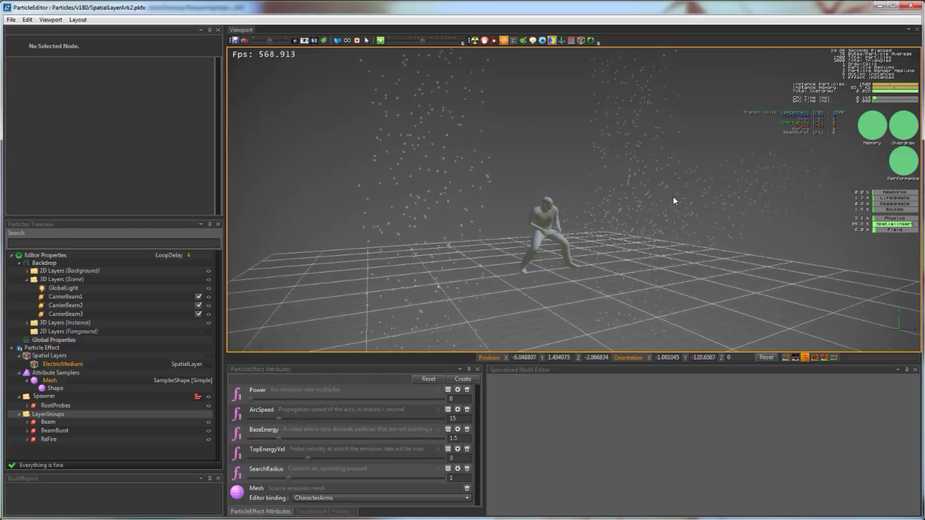
Select the CarrierBeam3 backdrop to examine its properties, and collapse the 3D scene layers
left_click(201, 316)
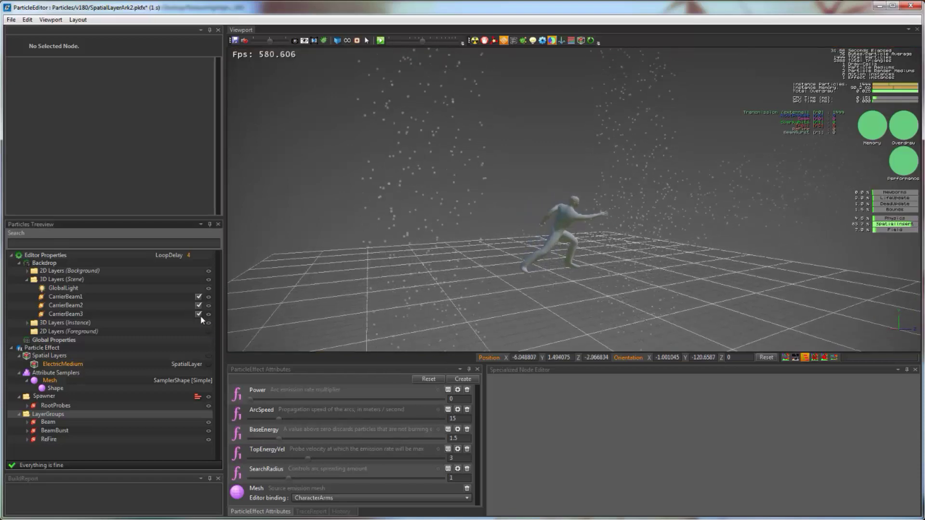
left_click(99, 315)
left_click_drag(528, 300, 546, 258)
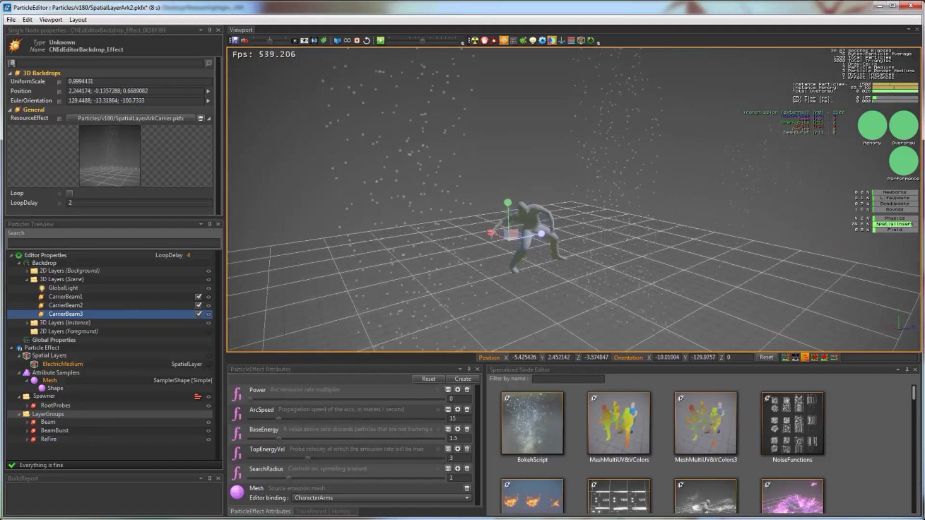
left_click_drag(541, 233, 679, 231)
left_click(26, 280)
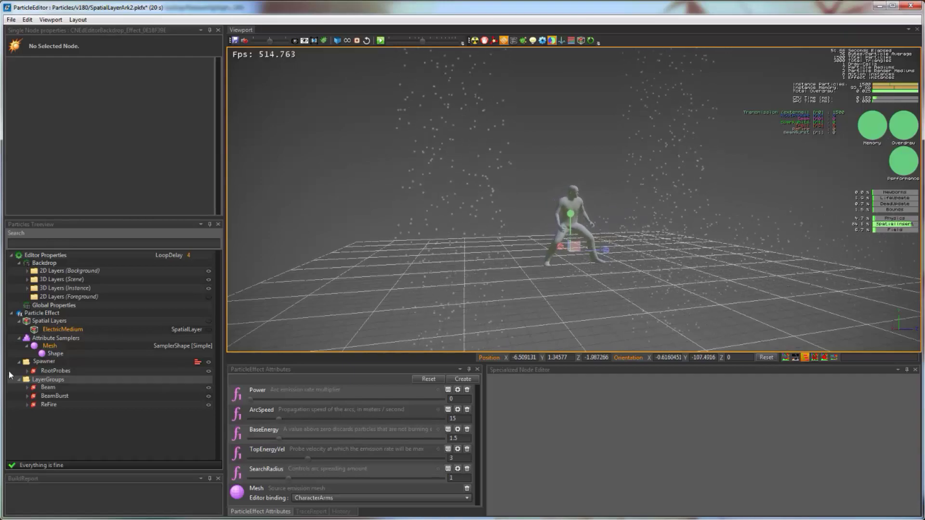
Set the effect's Power attribute to 0.122807 and view the arcs travelling through the carrier beams
left_click(274, 399)
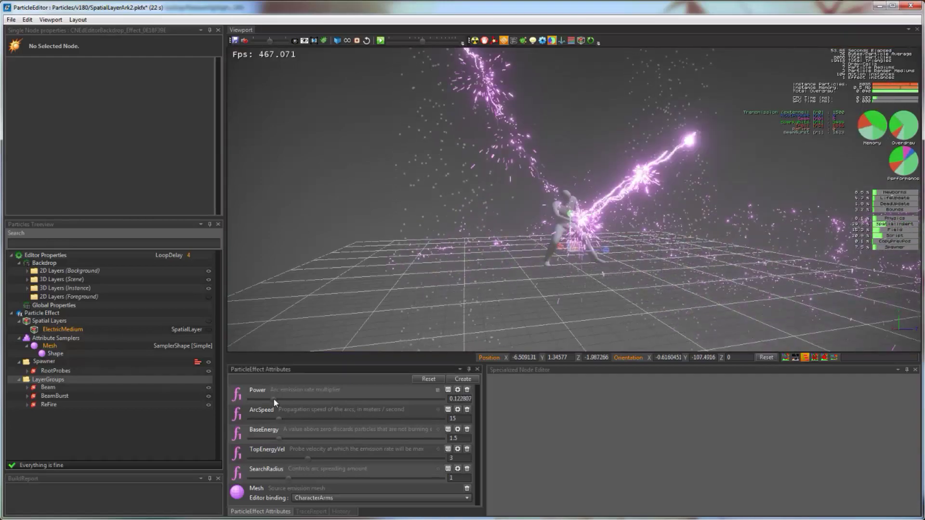
middle_click_drag(621, 248, 595, 165)
mouse_move(572, 154)
right_mouse_down()
mouse_move(578, 72)
mouse_move(569, 164)
right_mouse_up()
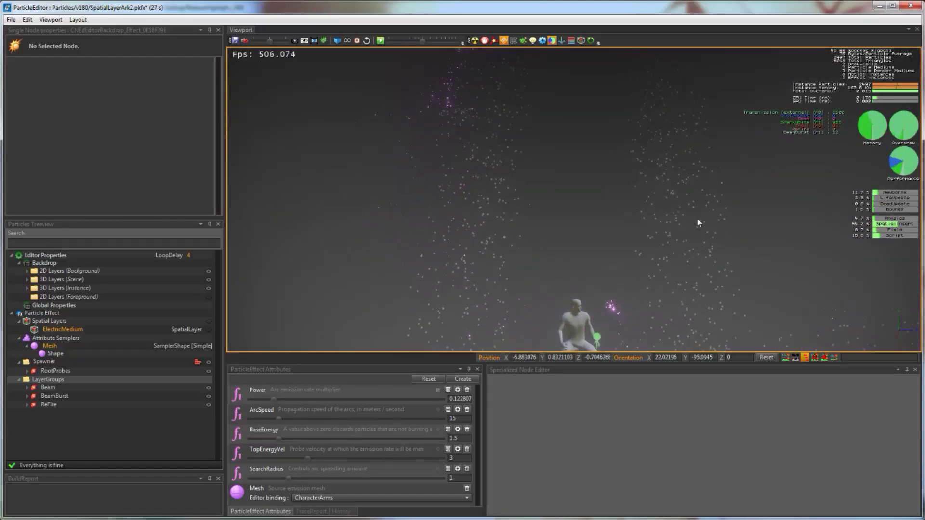
right_click_drag(559, 204, 566, 262)
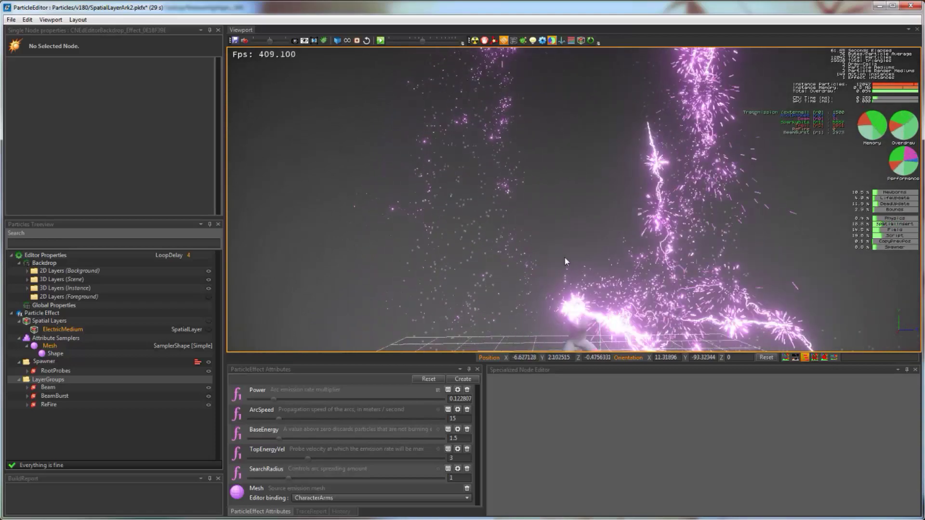
mouse_move(590, 203)
middle_mouse_down()
mouse_move(600, 133)
mouse_move(588, 193)
middle_mouse_up()
scroll(600, 135, "down", 3)
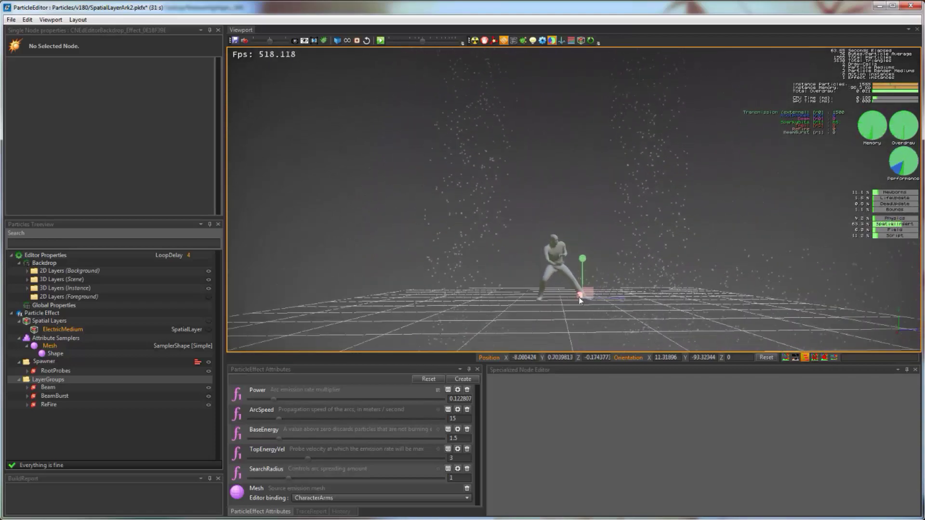
right_click_drag(553, 277, 544, 88)
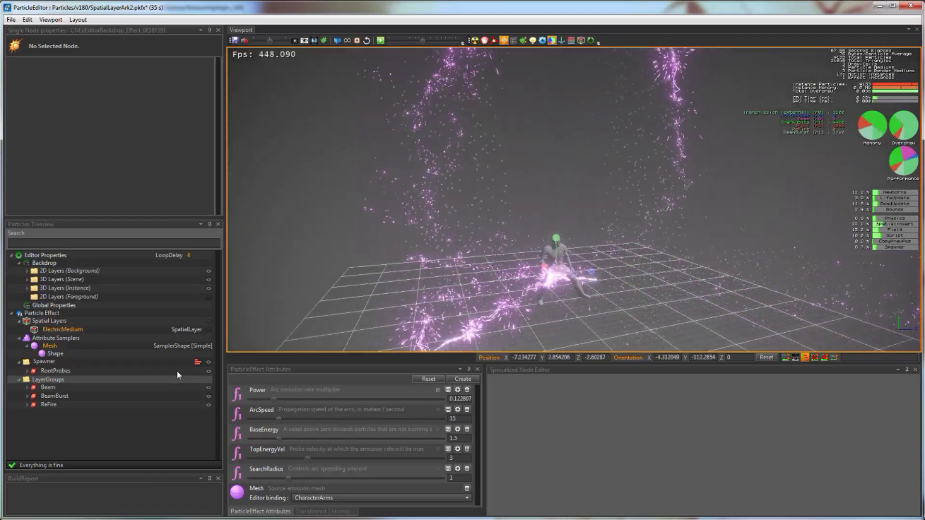
Select the RootProbes layer to examine its spawner properties and view the arcs from another angle
left_click(152, 370)
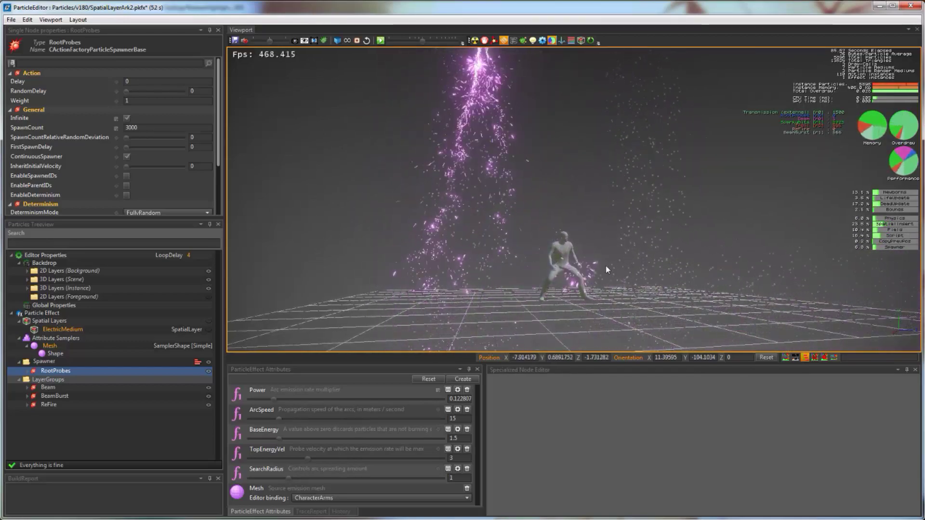
middle_click_drag(605, 265, 533, 261)
middle_click_drag(704, 267, 510, 311)
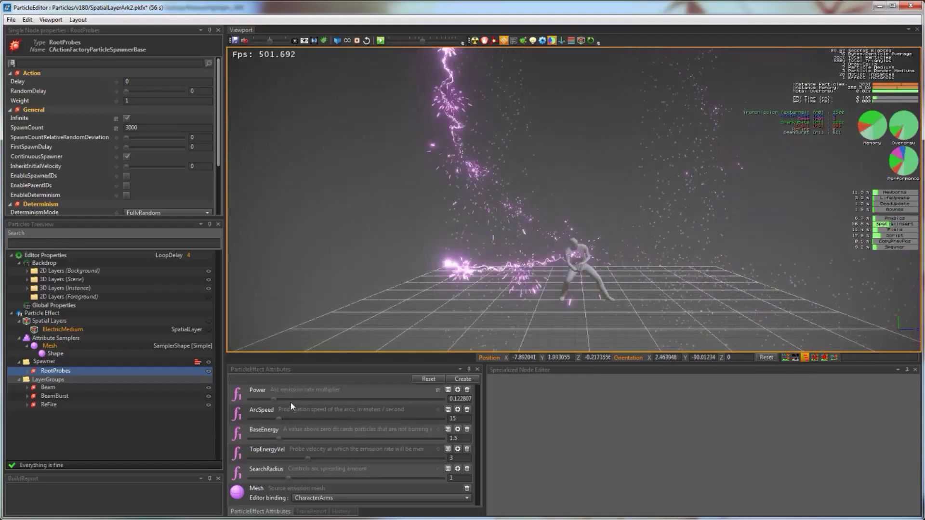
Set the Power attribute to 0.283208 and ArcSpeed to 100, and view the resulting arcs
left_click(334, 399)
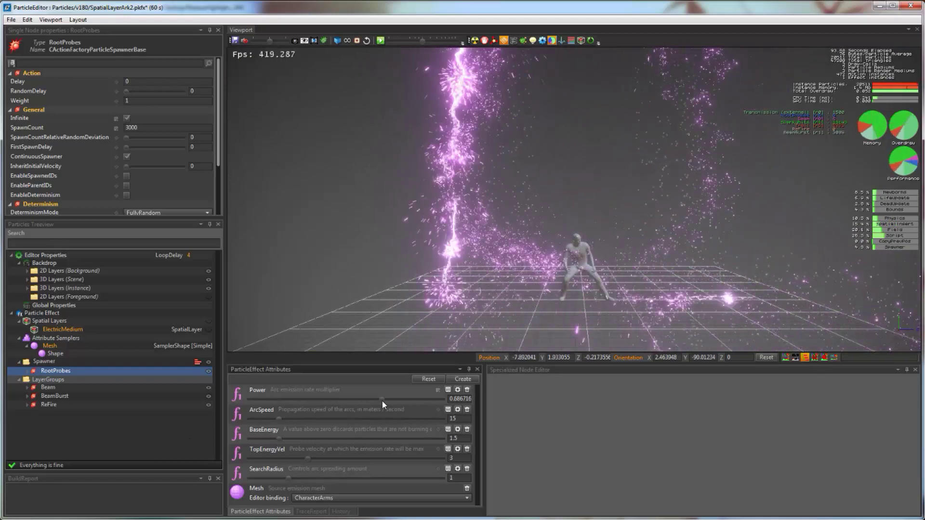
left_click_drag(382, 400, 304, 404)
middle_click_drag(556, 270, 514, 213)
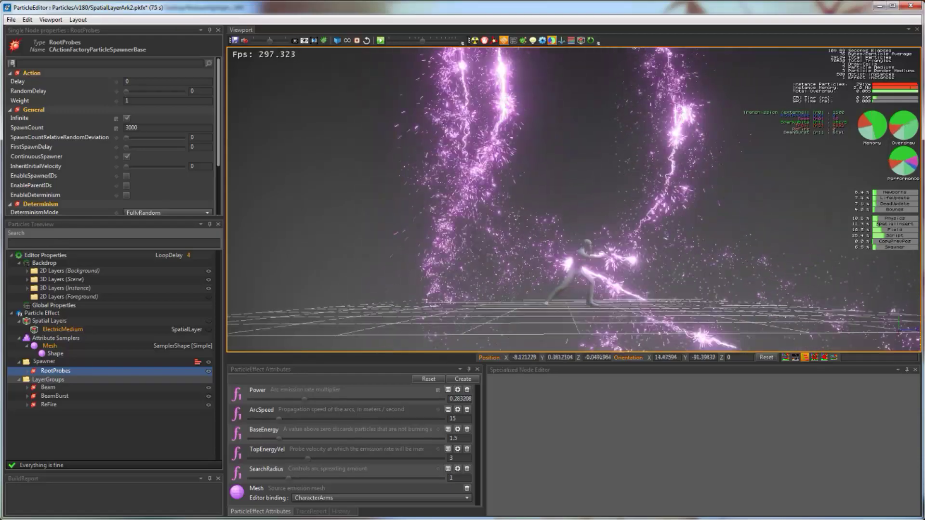
mouse_move(542, 253)
middle_mouse_down()
mouse_move(554, 289)
mouse_move(558, 251)
middle_mouse_up()
left_click_drag(548, 263, 549, 270)
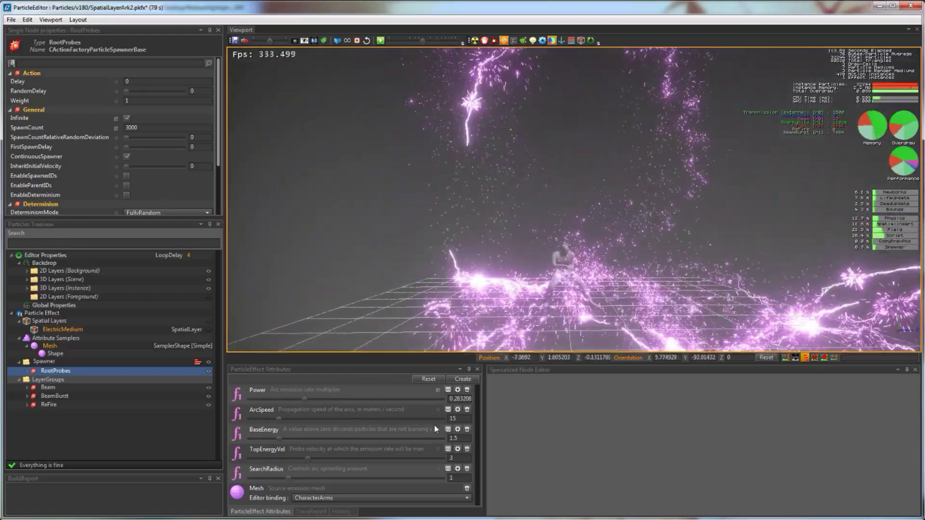
left_click_drag(278, 419, 449, 417)
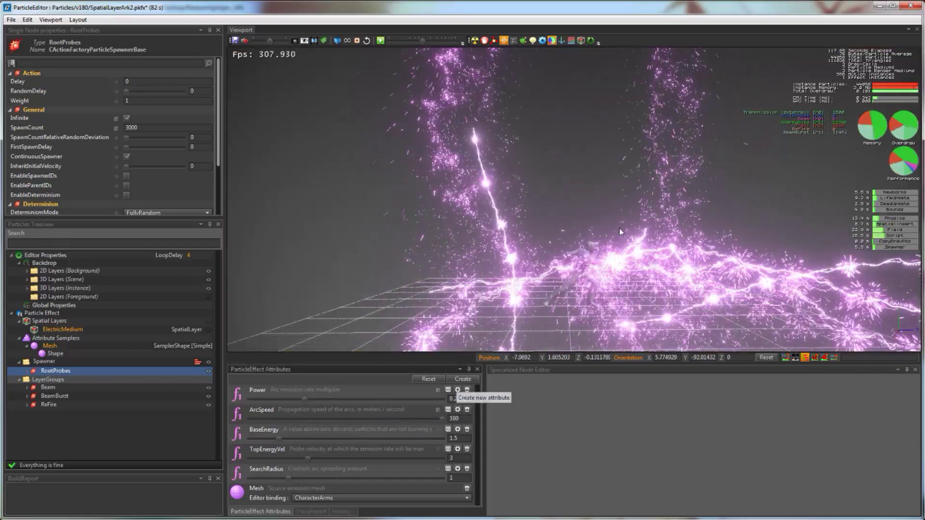
middle_click_drag(634, 269, 706, 230)
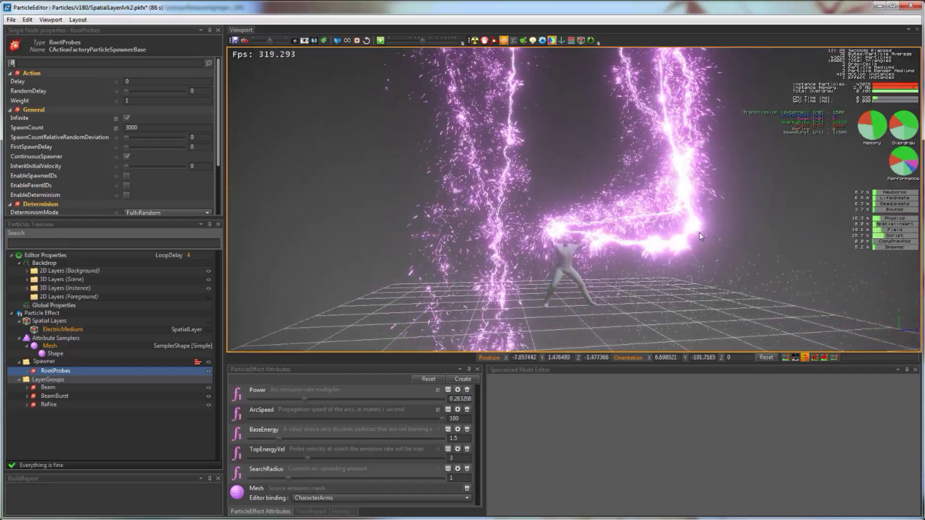
Close SpatialLayerArk2 without saving the changes and open the RibbonAxis effect
left_click(910, 6)
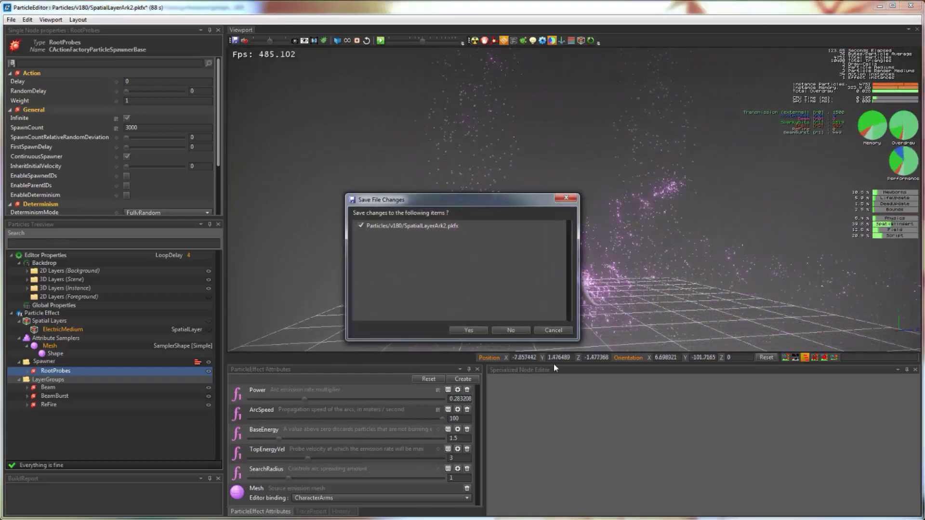
left_click(520, 330)
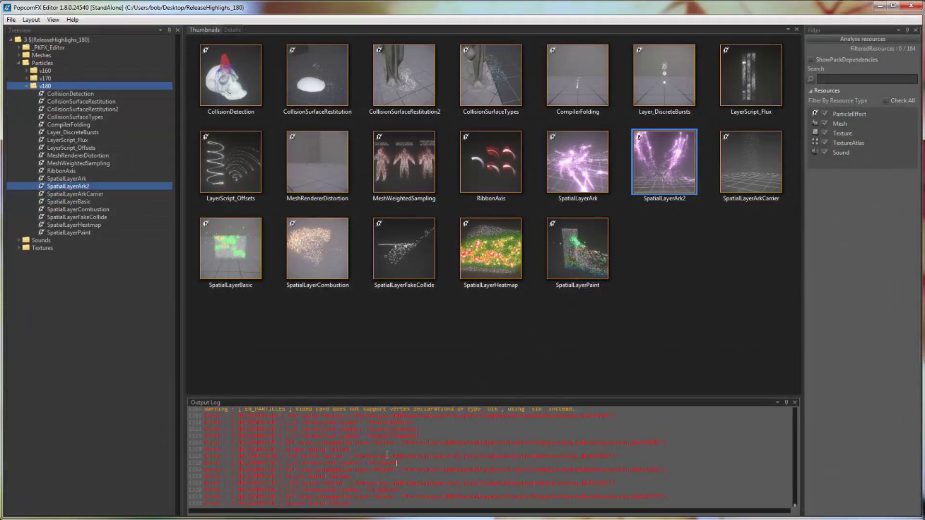
scroll(387, 455, "up", 2)
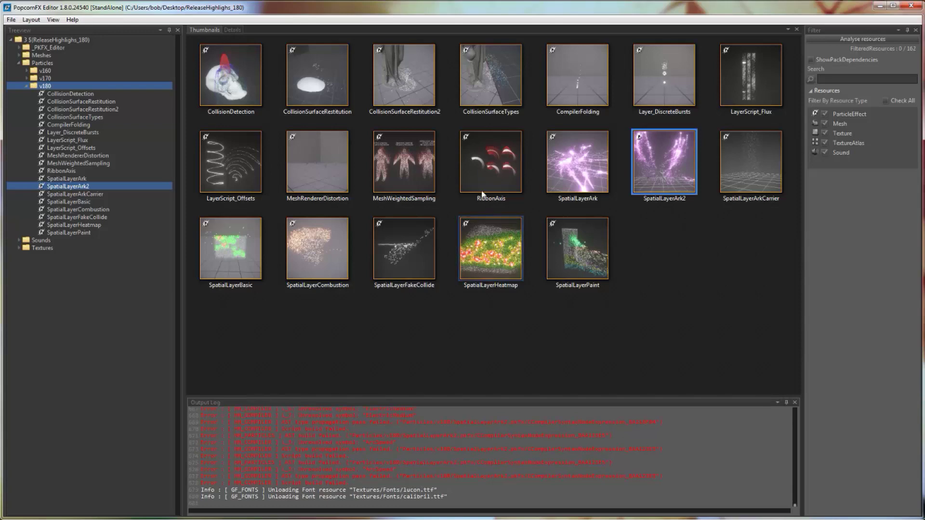
left_click(487, 156)
double_click(487, 155)
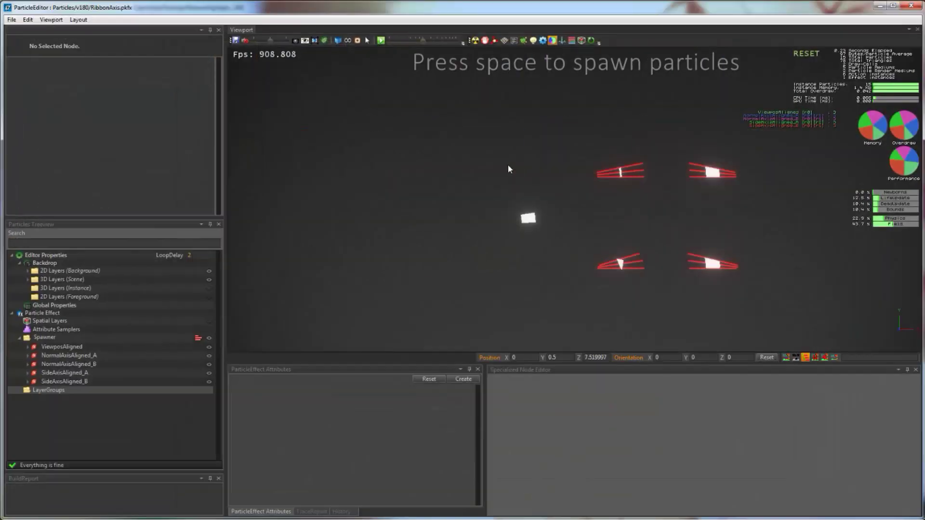
View the viewpoint-, normal-axis- and side-axis-aligned ribbons from different angles
middle_click_drag(675, 200, 611, 209)
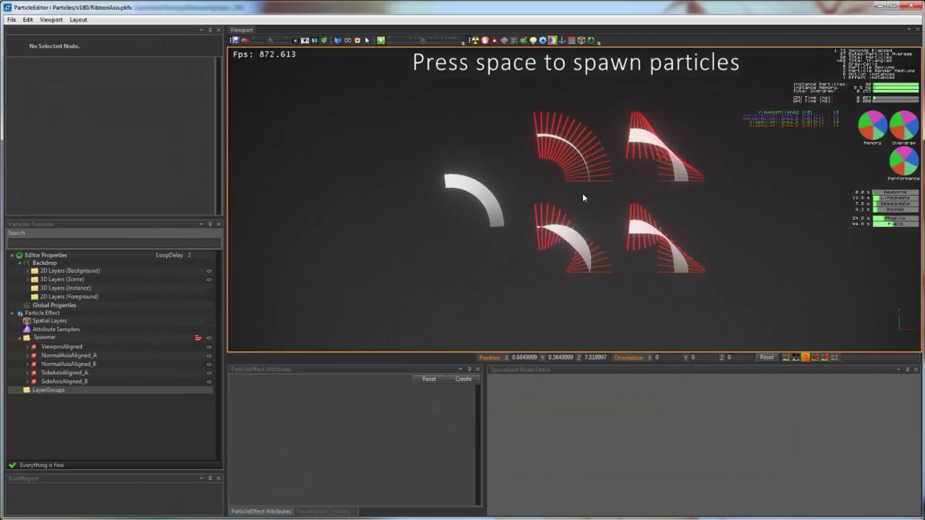
left_click_drag(583, 194, 470, 197, "alt")
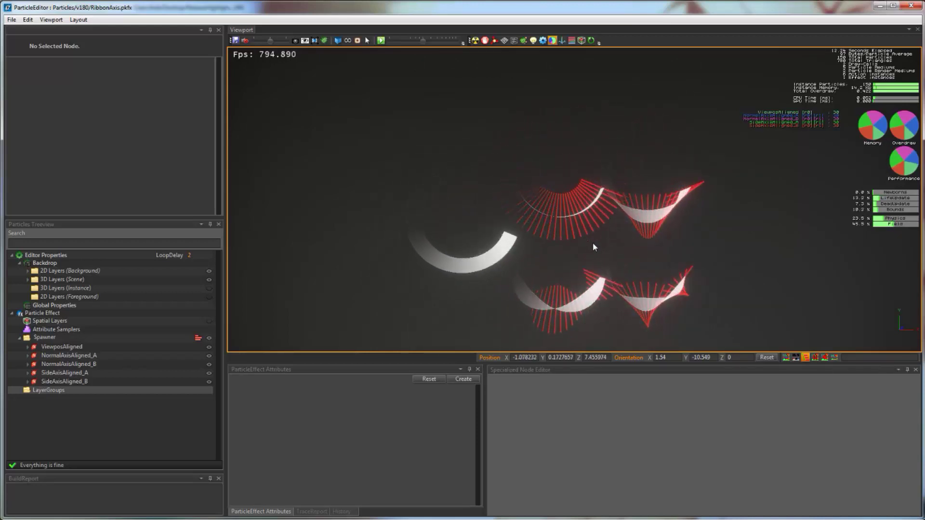
left_click_drag(594, 239, 595, 270, "alt")
middle_click_drag(595, 240, 544, 263, "alt")
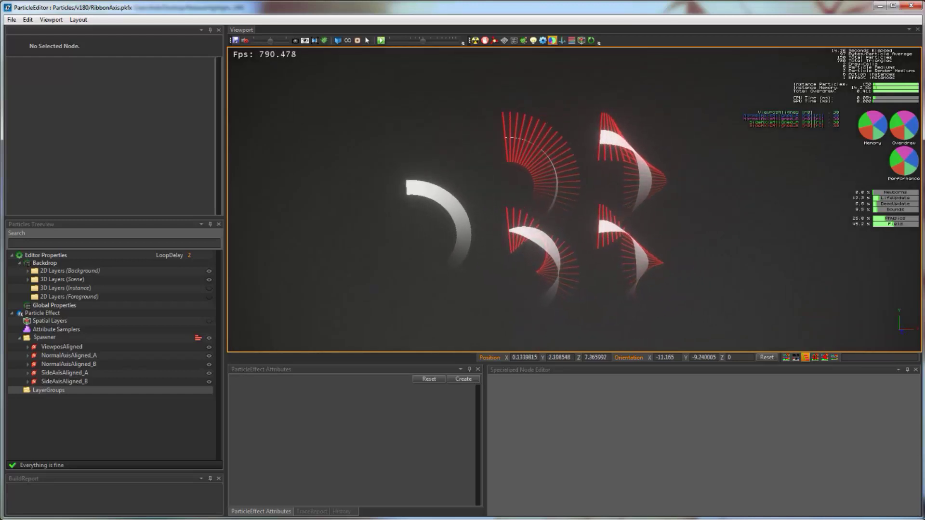
left_click_drag(587, 178, 568, 218, "alt")
Slow the simulation speed to 0.004x and examine how the ribbons align while orbiting around them
left_click_drag(501, 238, 478, 64)
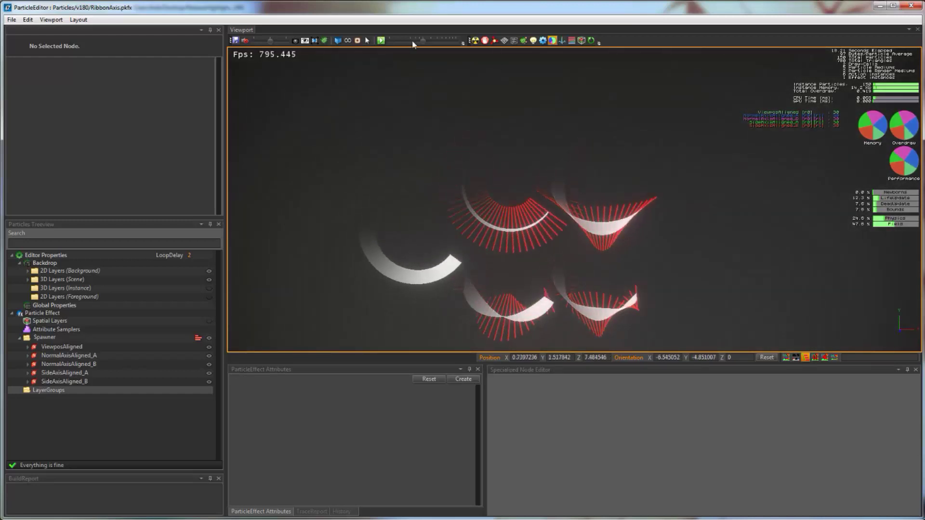
middle_click_drag(573, 293, 584, 288, "alt")
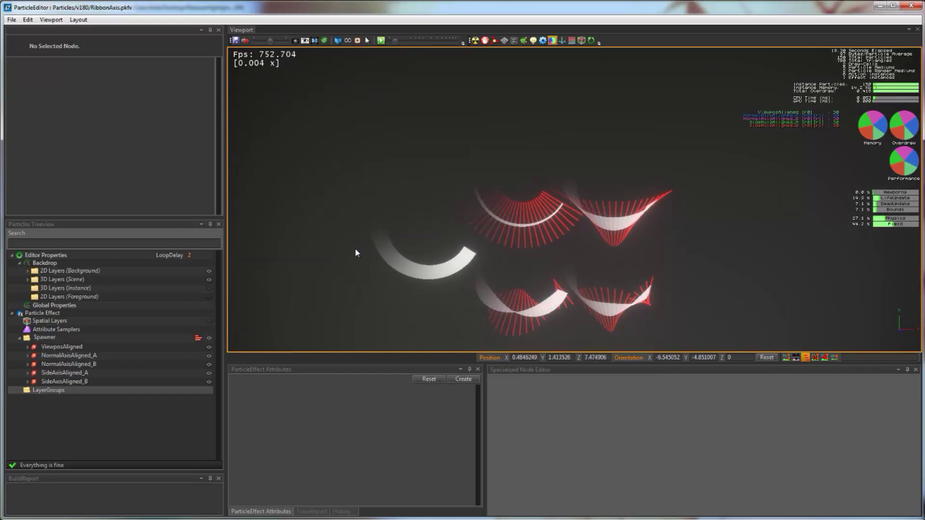
left_click_drag(486, 261, 743, 296, "alt")
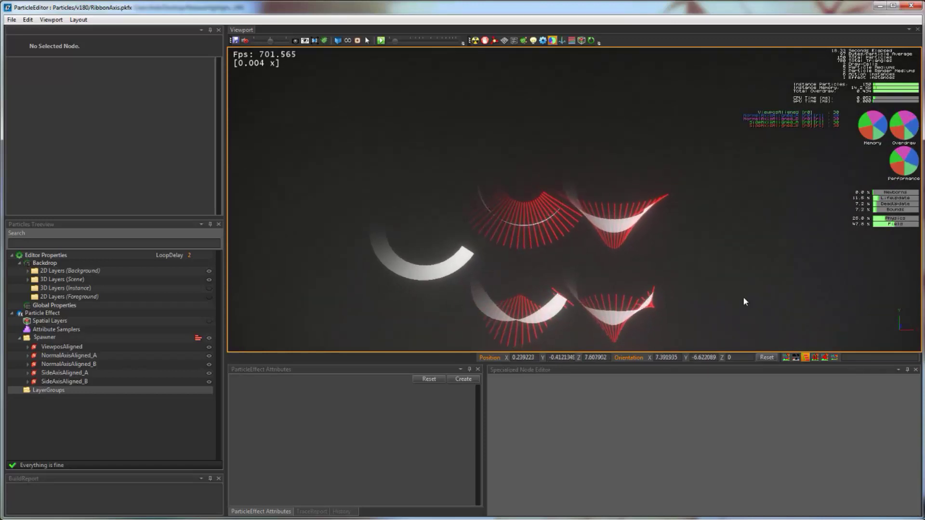
Examine how the viewpoint-, normal-axis- and side-axis-aligned ribbons look from above, from below and from the side
left_click_drag(535, 212, 578, 154, "alt")
scroll(566, 215, "up", 1)
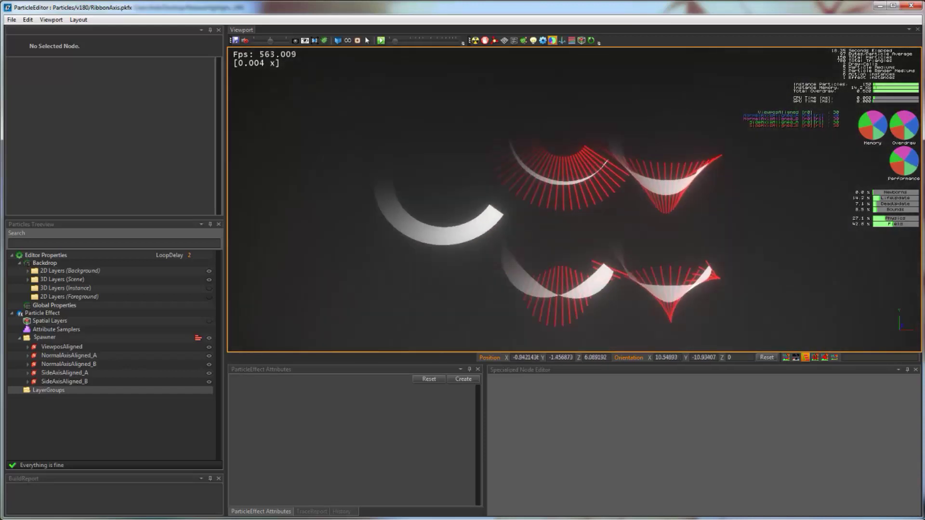
left_click(533, 262)
middle_click_drag(579, 227, 520, 255)
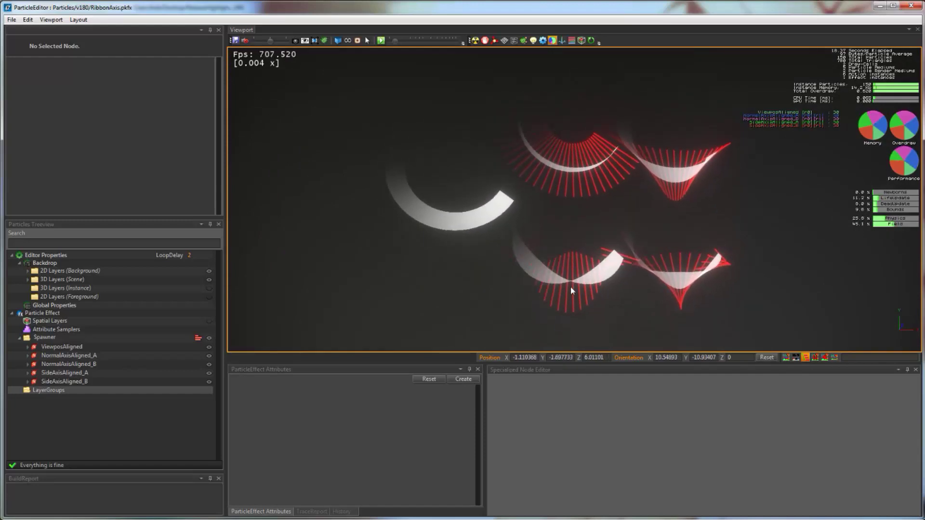
middle_click_drag(571, 290, 565, 274)
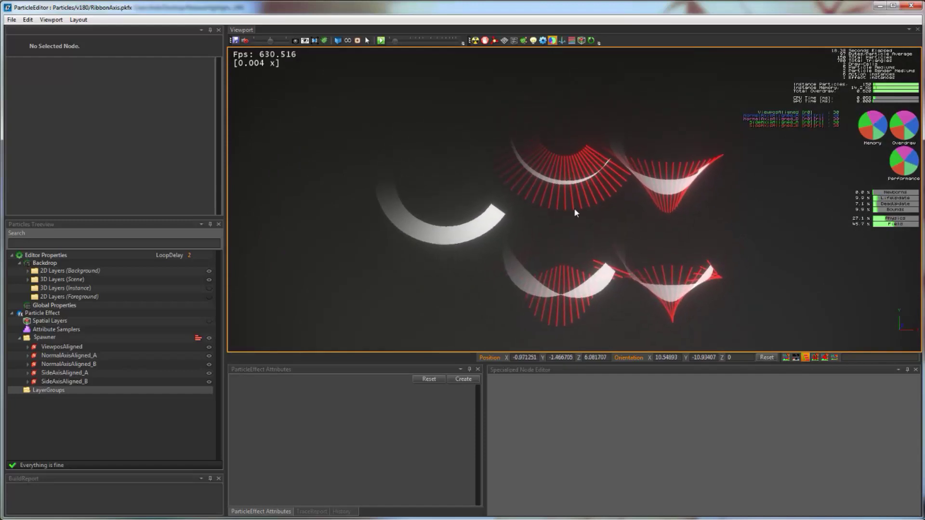
left_click_drag(574, 207, 603, 309, "alt")
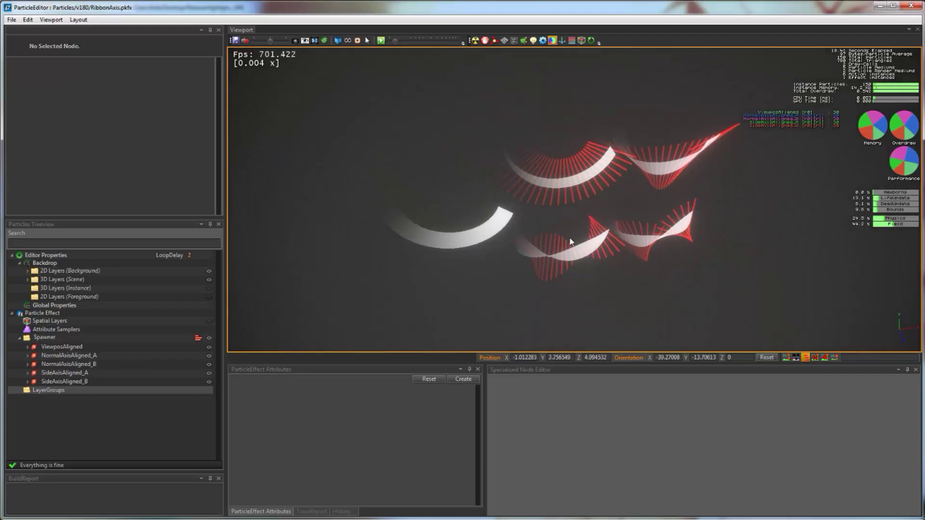
right_click_drag(574, 189, 588, 260)
left_click_drag(587, 260, 551, 95, "alt")
middle_click_drag(667, 196, 536, 193, "alt")
left_click_drag(571, 244, 520, 198, "alt")
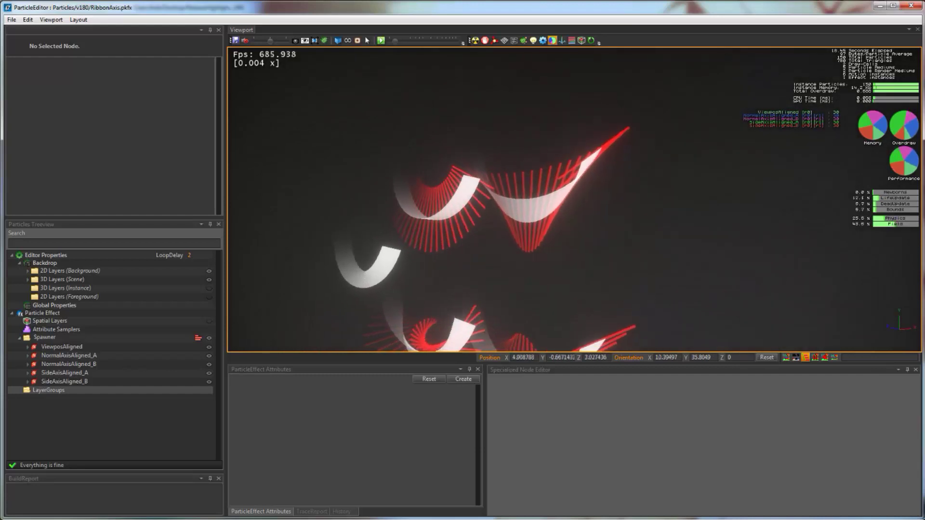
Inspect the upper twisted ribbon and its red axis lines up close, including the sharply turning end
middle_click_drag(640, 109, 606, 140, "alt")
right_click_drag(606, 140, 581, 174, "alt")
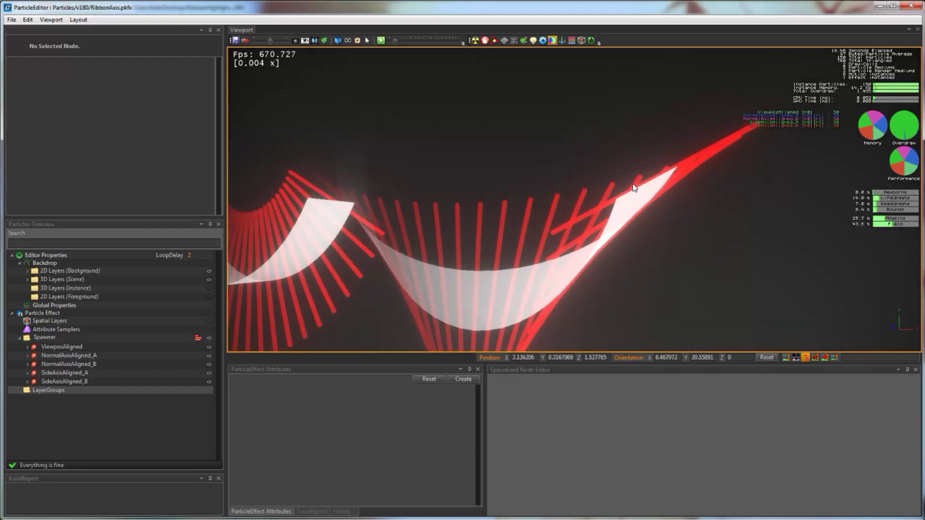
middle_click_drag(633, 184, 596, 156, "alt")
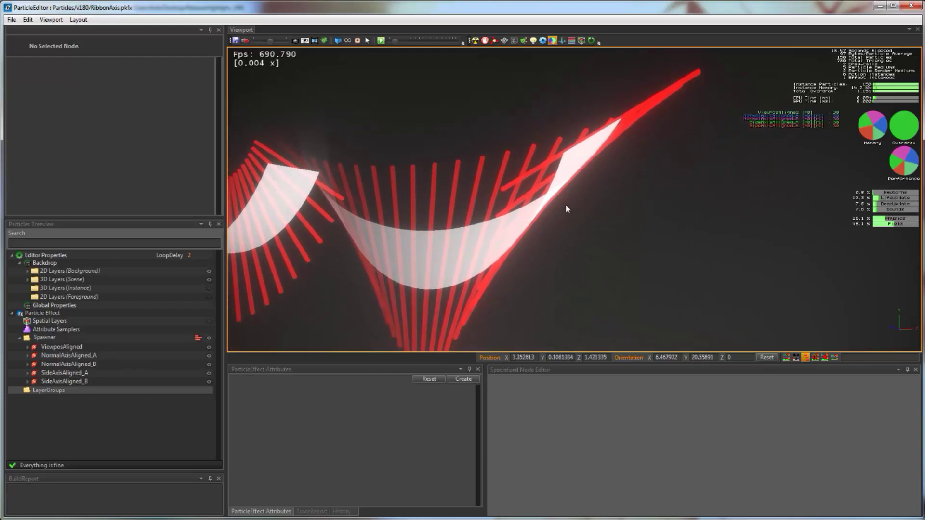
left_click_drag(566, 205, 557, 202, "alt")
middle_click_drag(557, 203, 607, 219, "alt")
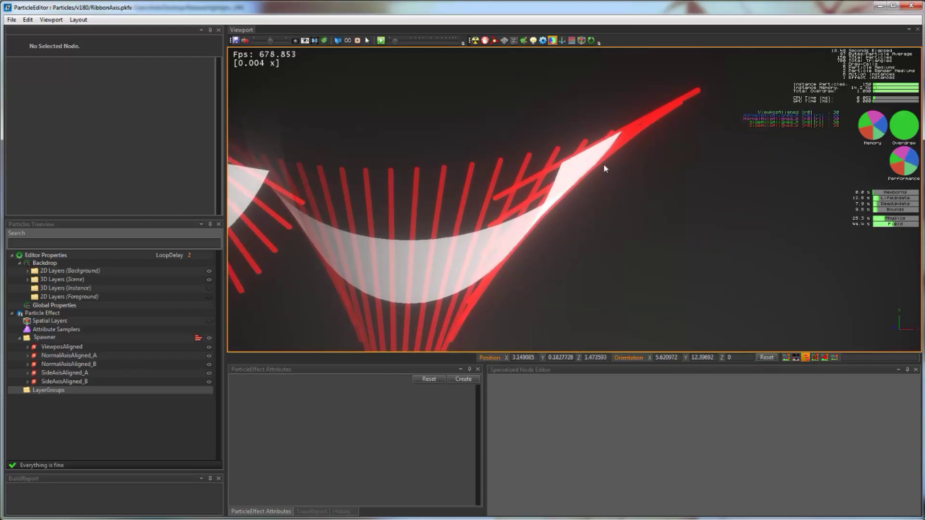
middle_click_drag(545, 174, 571, 194)
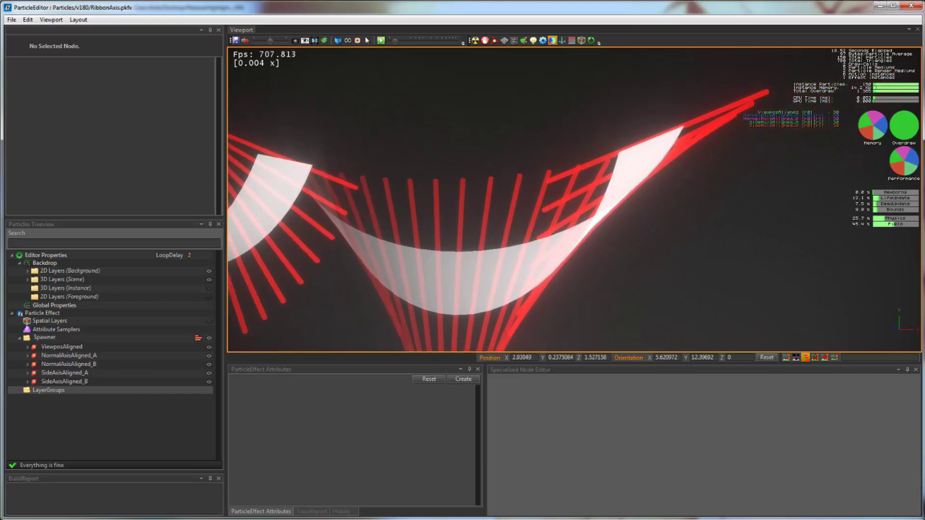
scroll(609, 185, "down", 4)
Pause the simulation and display the ribbons in wireframe, with both rows of ribbons in view
key("space")
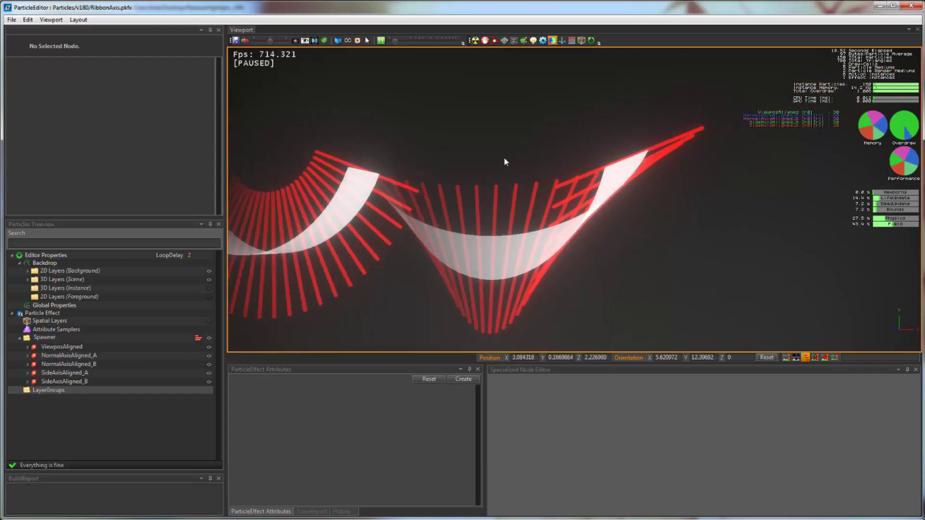
key("w")
middle_click_drag(574, 193, 564, 165)
scroll(564, 165, "down", 4)
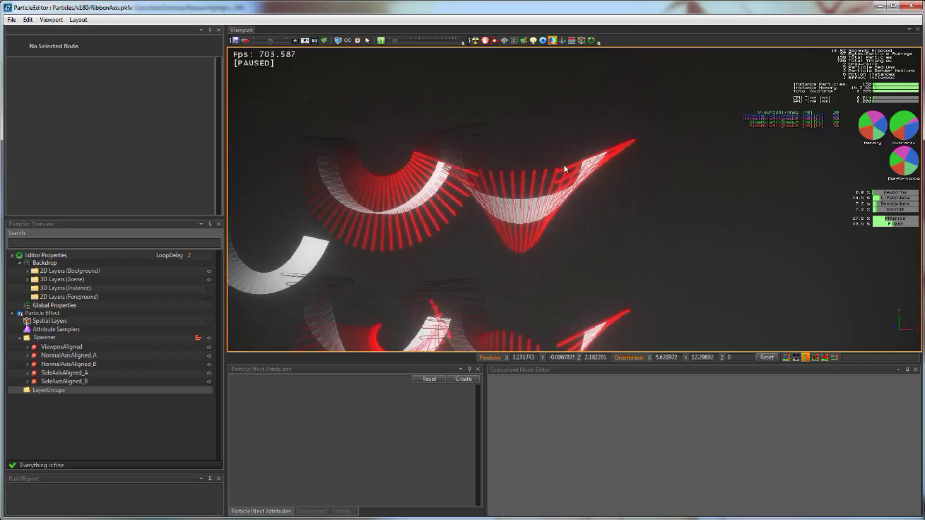
scroll(565, 167, "down", 6)
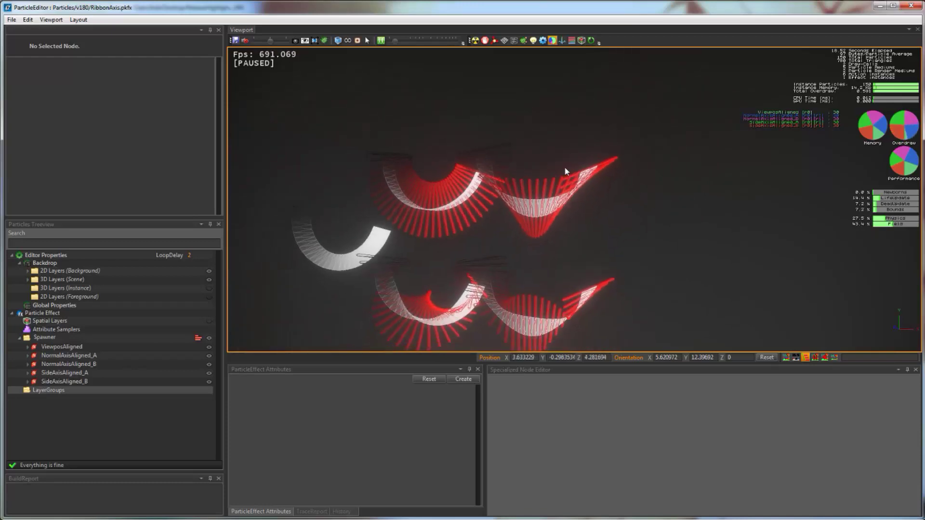
Close RibbonAxis, open the LayerScript_Flux effect from the v180 folder and watch its three particle columns
left_click(911, 5)
left_click(528, 332)
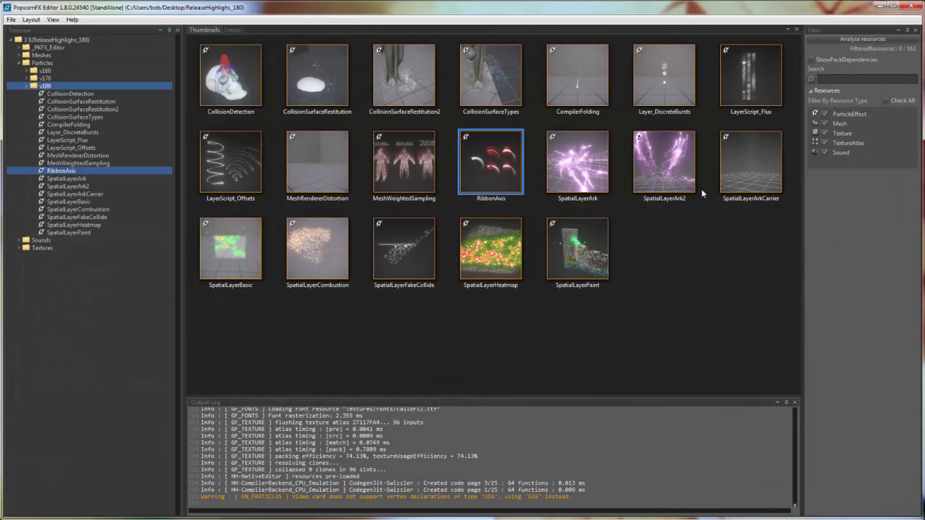
double_click(752, 68)
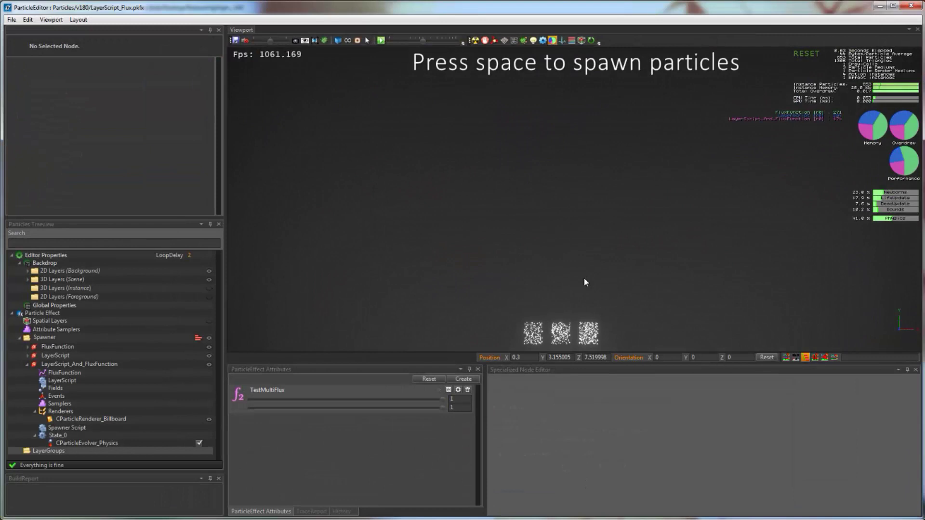
left_click(585, 282)
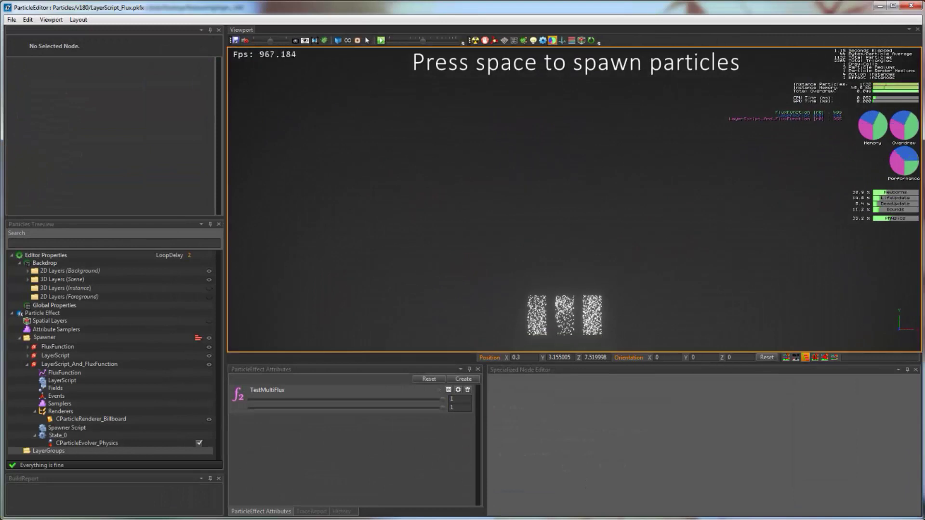
middle_click_drag(577, 293, 583, 293)
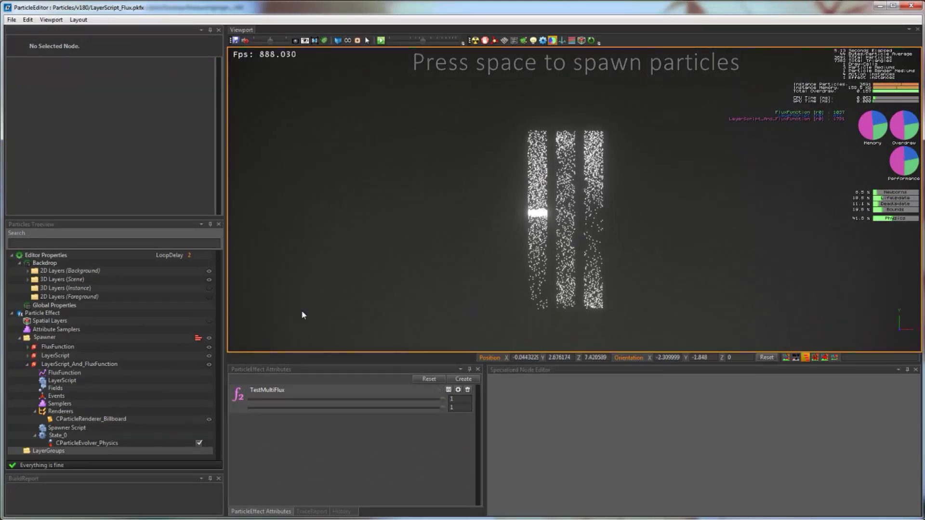
middle_click_drag(572, 303, 576, 302)
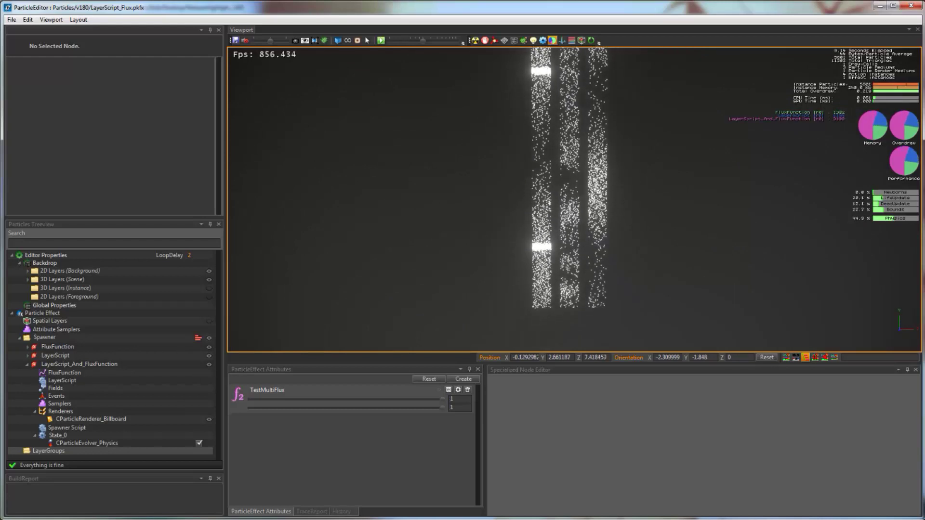
Expand the FluxFunction and LayerScript layers and review the FluxFunction spawner's flux properties down to FluxFactorExpression
left_click(28, 347)
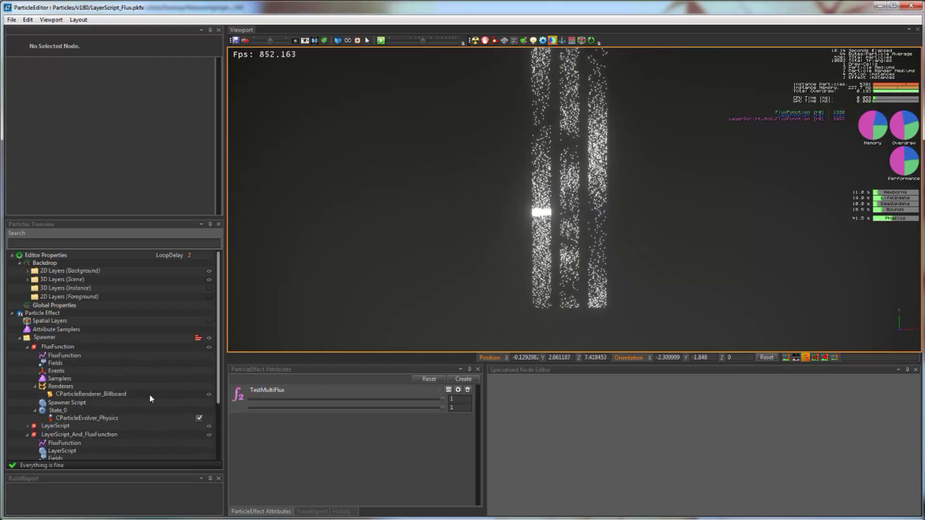
left_click(28, 426)
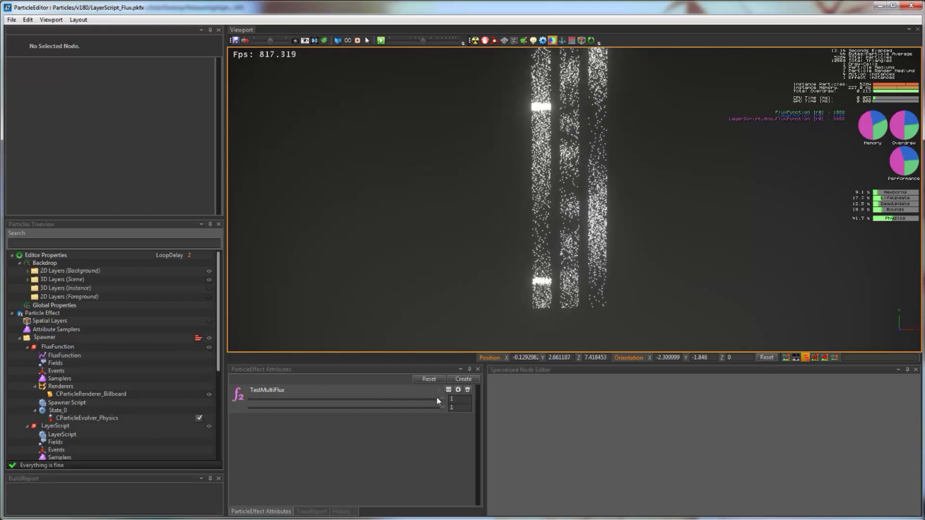
left_click(58, 347)
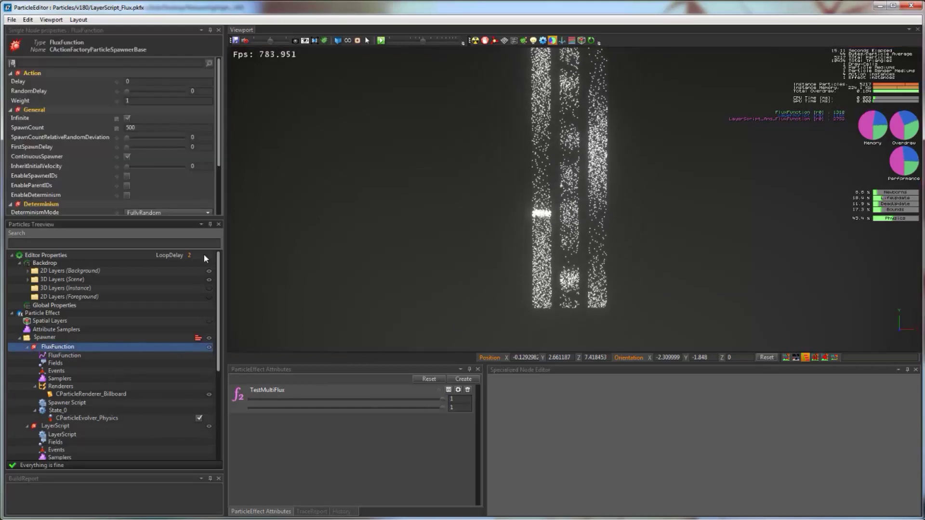
scroll(140, 181, "down", 2)
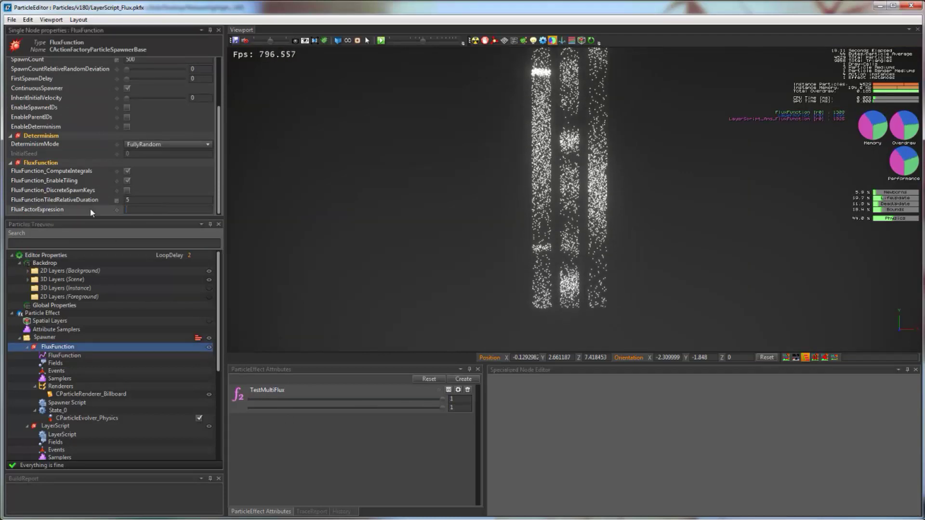
mouse_move(115, 211)
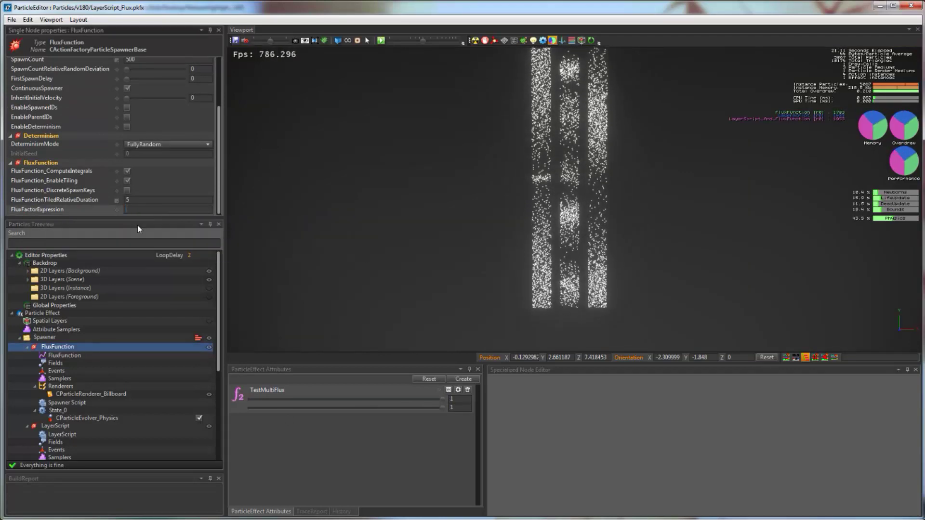
Open the flux curve of the FluxFunction layer and raise its middle key to about 0.96
left_click(86, 356)
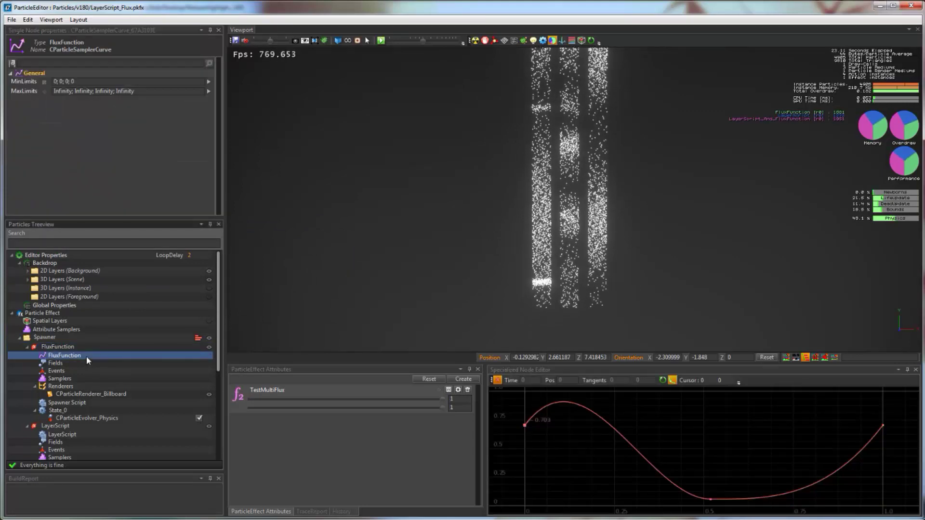
mouse_move(683, 432)
middle_mouse_down()
mouse_move(681, 418)
mouse_move(675, 434)
middle_mouse_up()
scroll(674, 418, "down", 2)
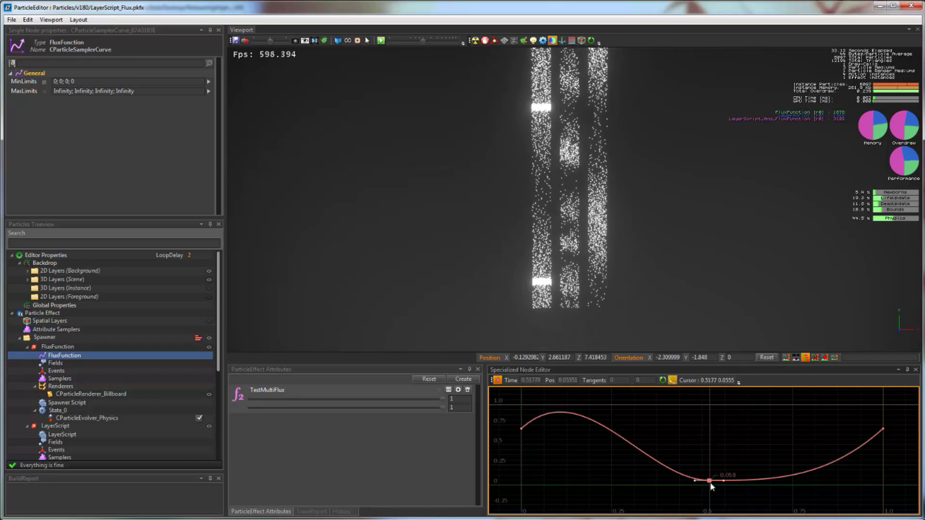
left_click_drag(711, 481, 709, 408)
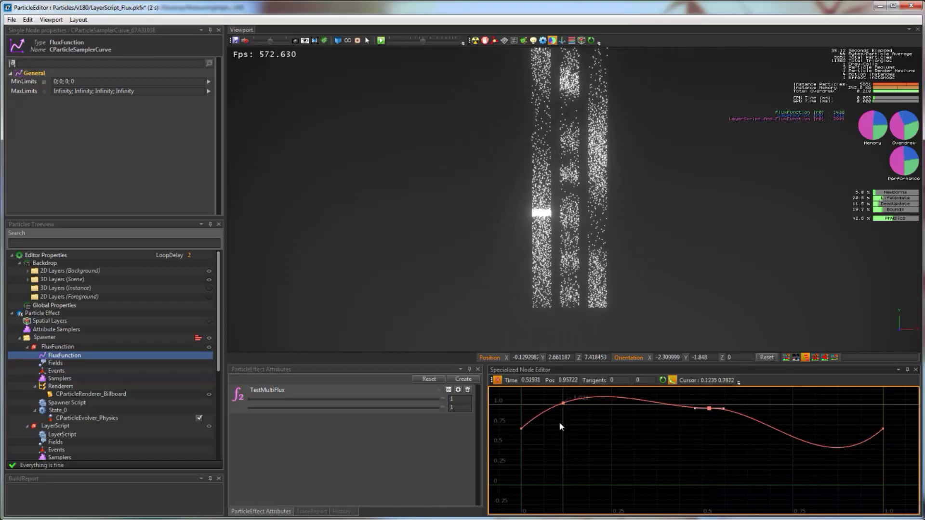
Reshape the flux curve: start tangents about 0.66, end key at about 0.96, middle key at about 0.05
left_click(521, 428)
left_click_drag(534, 420, 536, 426)
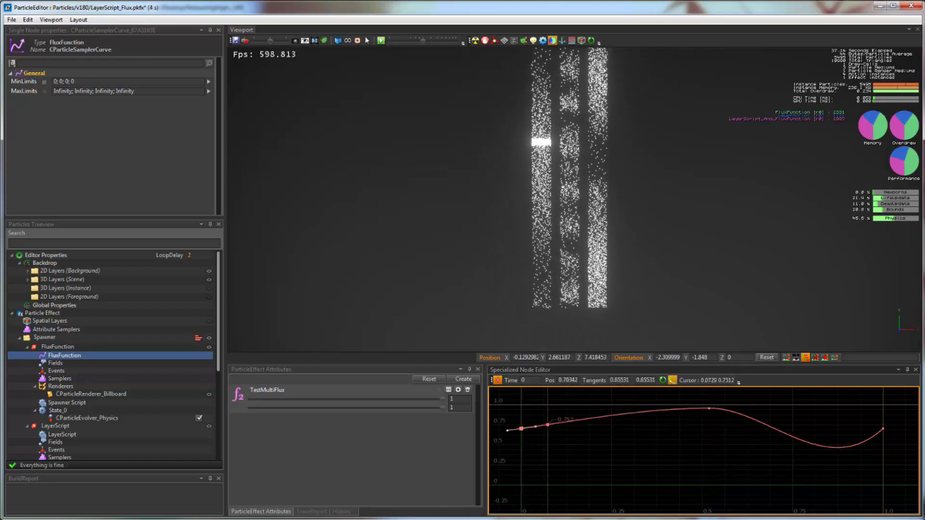
left_click_drag(883, 429, 901, 408)
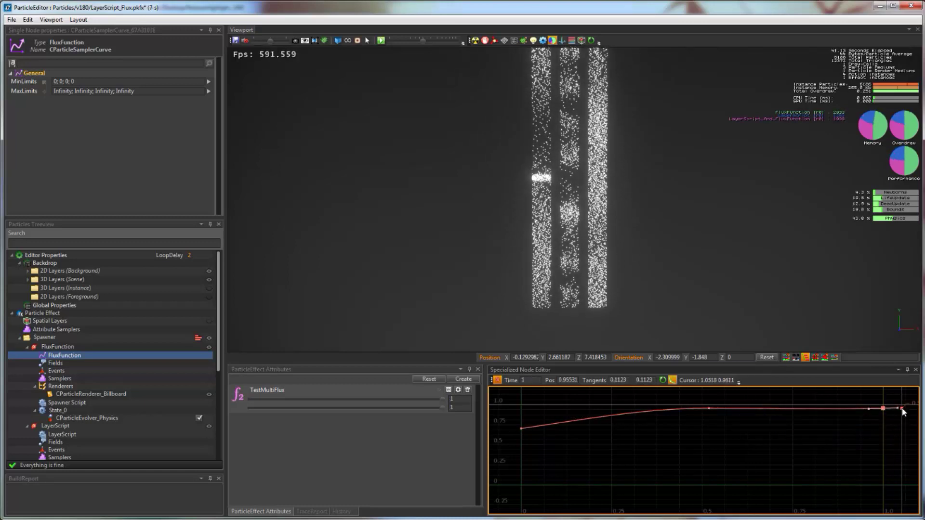
left_click_drag(709, 408, 711, 481)
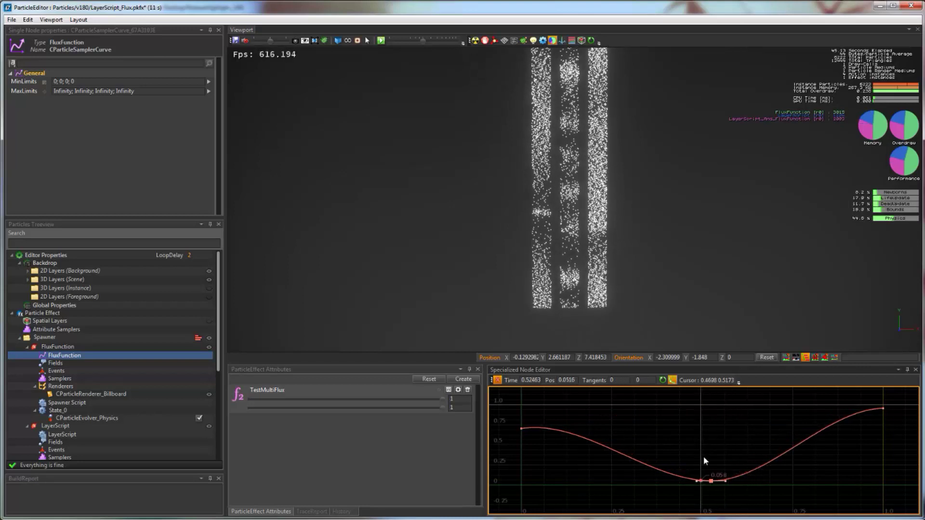
Check the FluxFunction layer's options for adding a layer script, and open the LayerScript layer's existing script
scroll(164, 357, "down", 5)
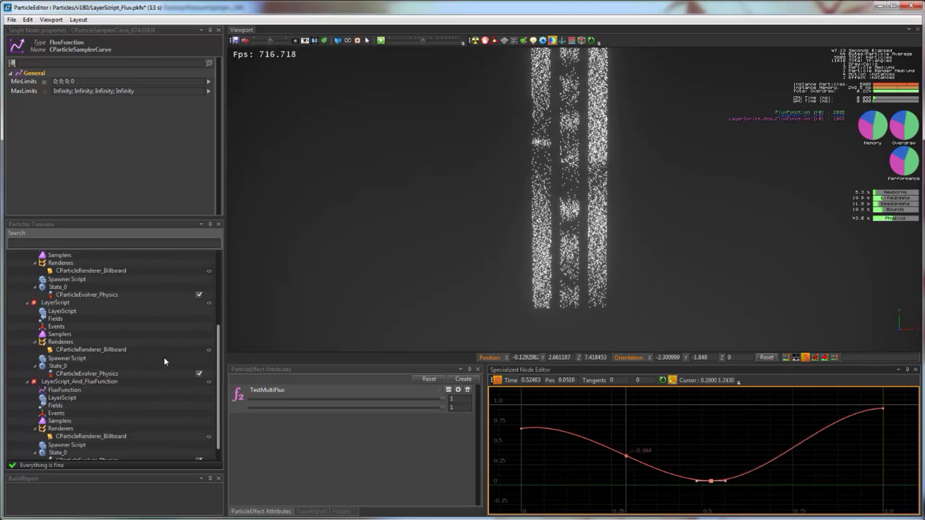
left_click(56, 304)
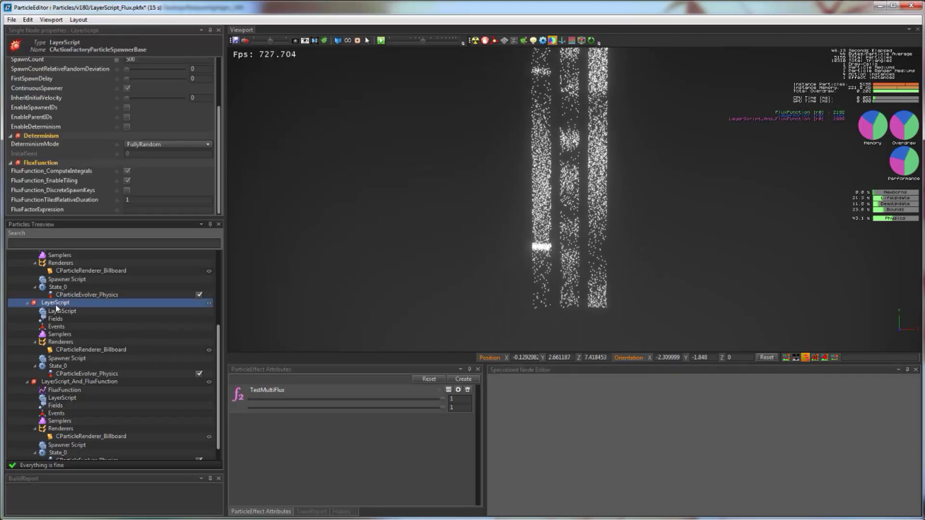
scroll(72, 309, "up", 2)
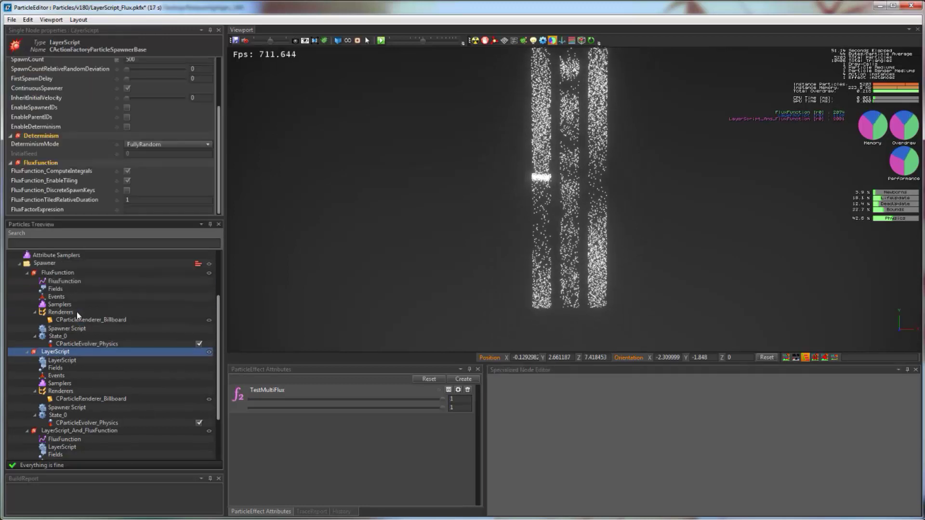
left_click(52, 273)
right_click(55, 273)
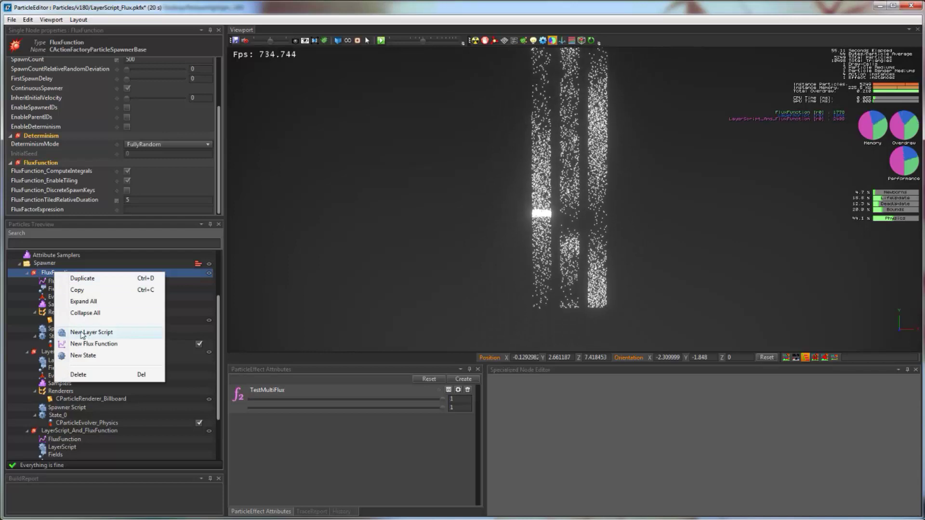
left_click(44, 361)
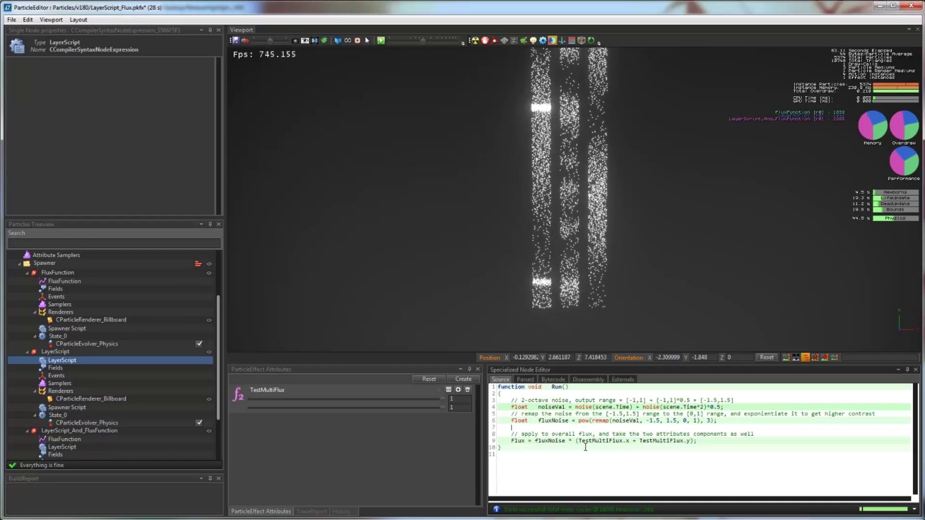
Toggle the LayerScript layer's visibility off and back on, and highlight the first noise call in its script
left_click(209, 353)
left_click(209, 352)
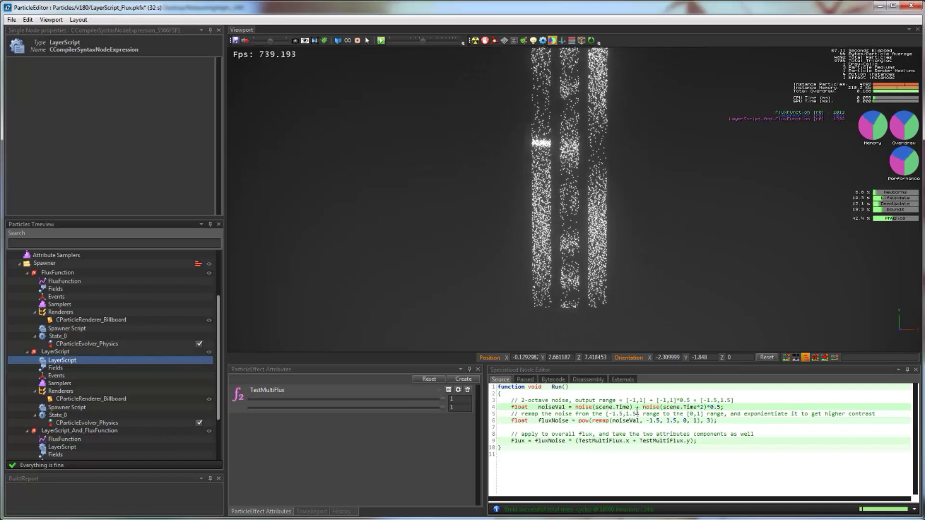
double_click(589, 408)
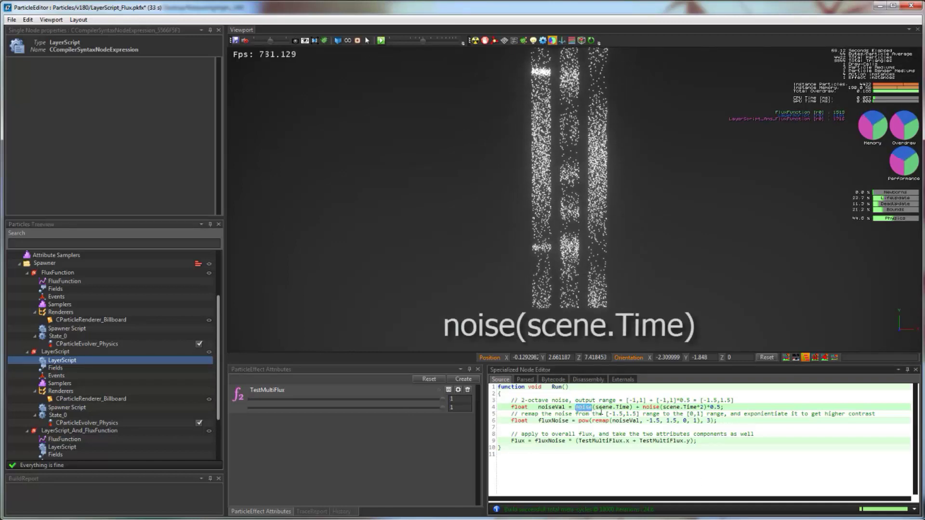
Examine the Flux assignment and its fluxNoise factor in the LayerScript layer's script
left_click(518, 441)
double_click(519, 442)
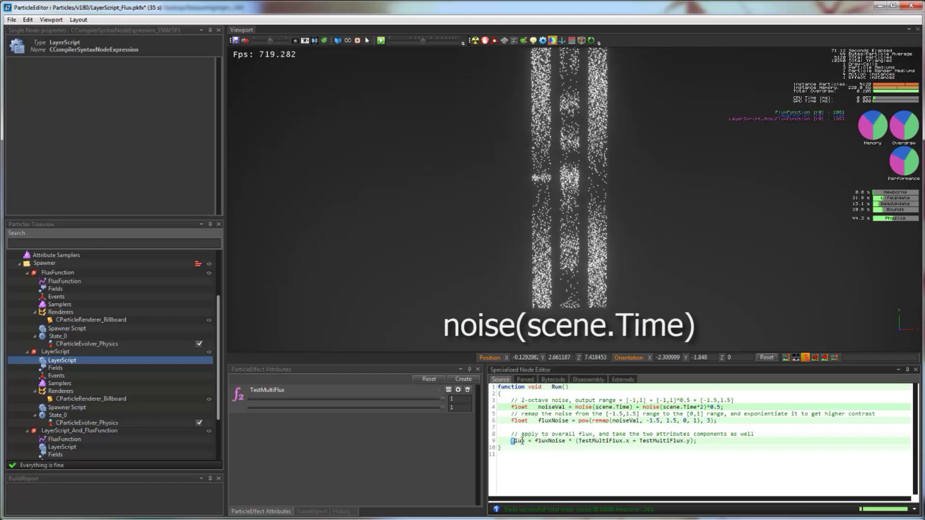
left_click(541, 441)
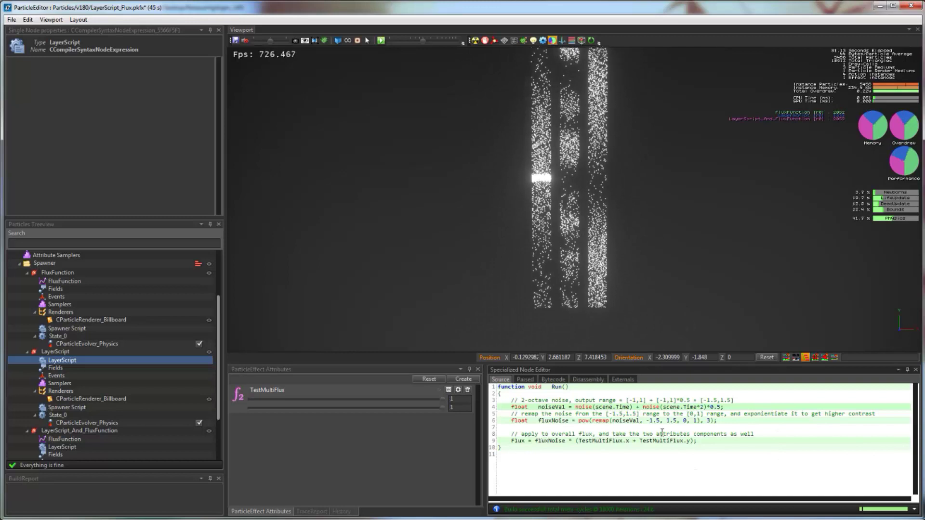
Open the layer script of the LayerScript_And_FluxFunction layer and examine its Flux sine-wave line
scroll(123, 380, "down", 3)
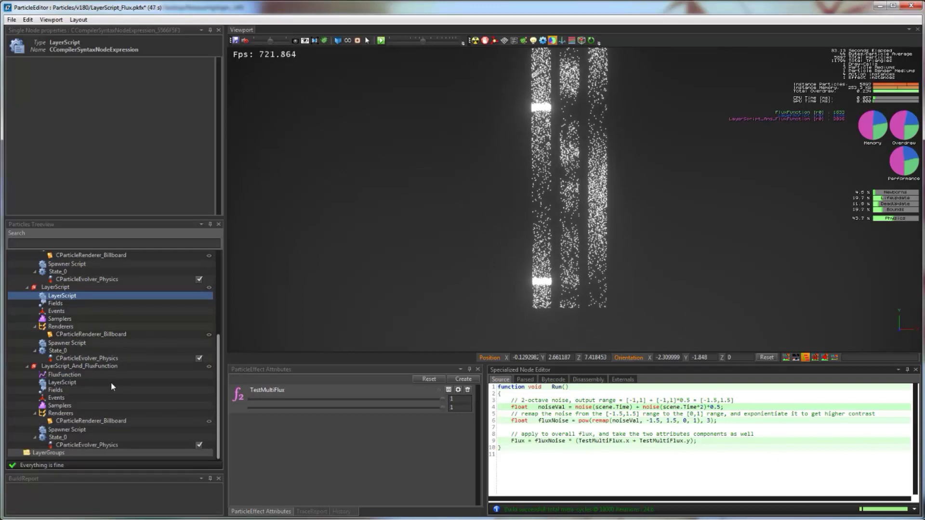
left_click(111, 383)
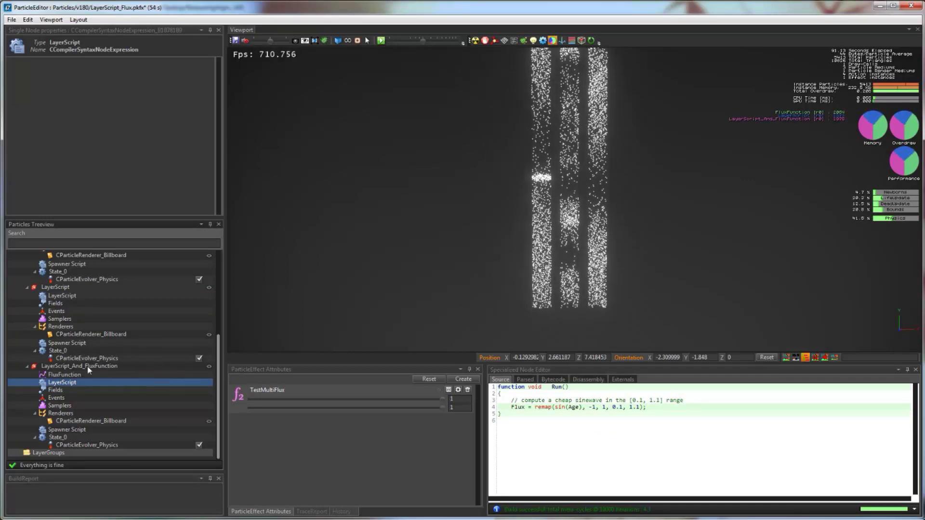
double_click(517, 408)
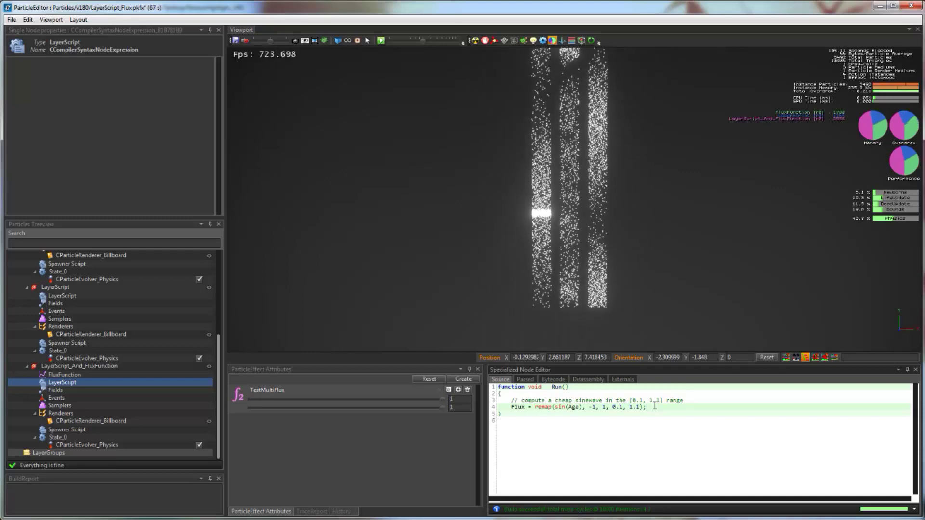
Close the LayerScript_Flux effect without saving changes and open the LayerScript_Offsets effect
key("alt+F4")
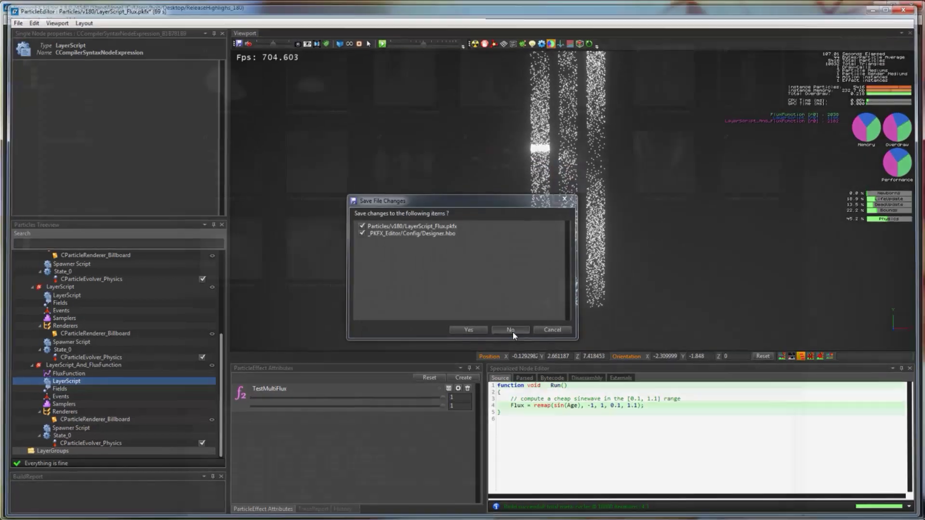
left_click(513, 332)
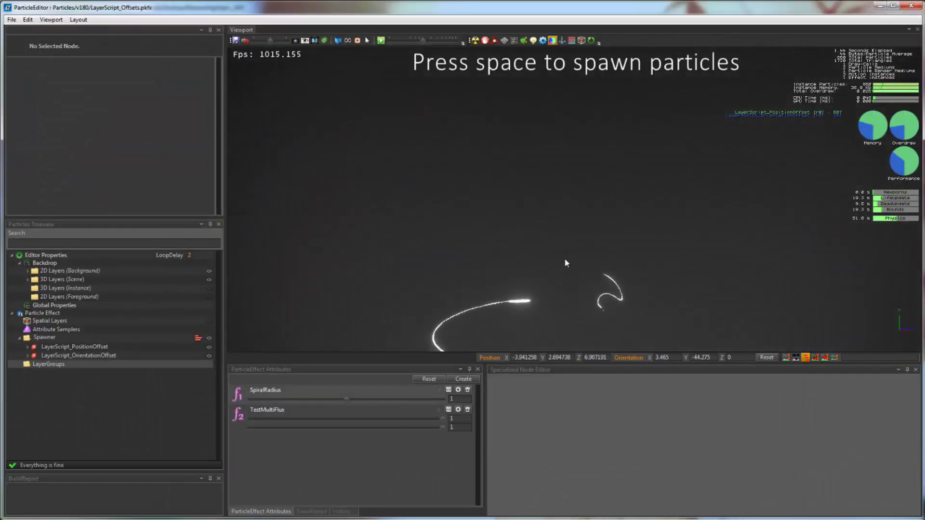
Open the layer script of the LayerScript_PositionOffset layer and examine its position offset code alongside the spiral of particles
right_click_drag(565, 260, 573, 294)
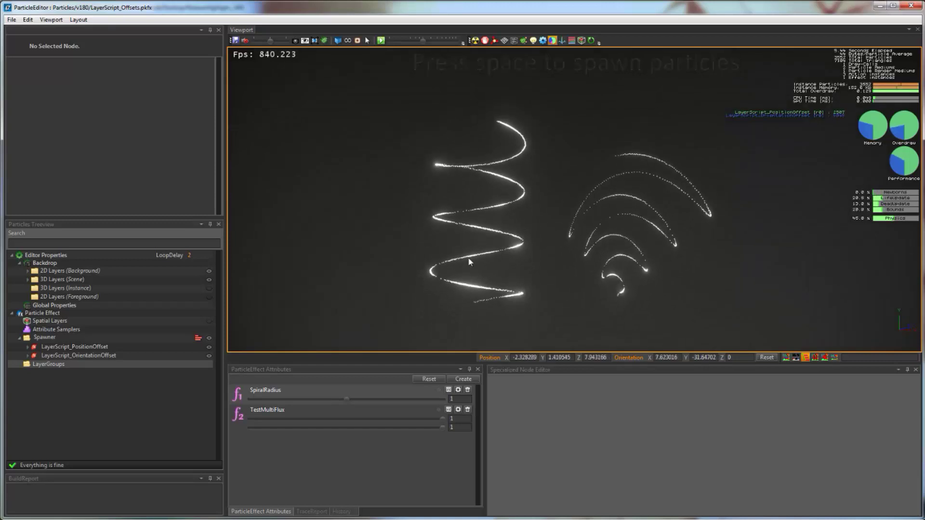
left_click(28, 346)
left_click(93, 355)
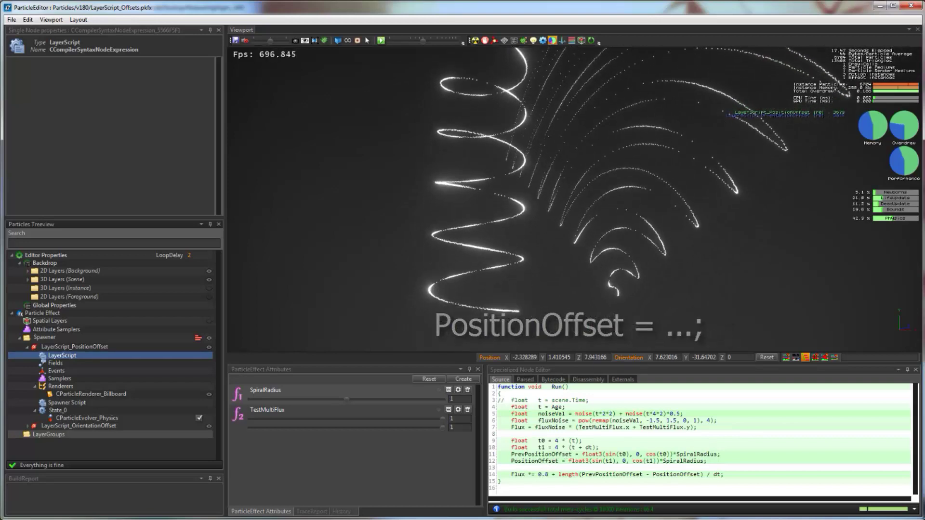
mouse_move(561, 256)
middle_mouse_down()
mouse_move(567, 333)
mouse_move(559, 261)
middle_mouse_up()
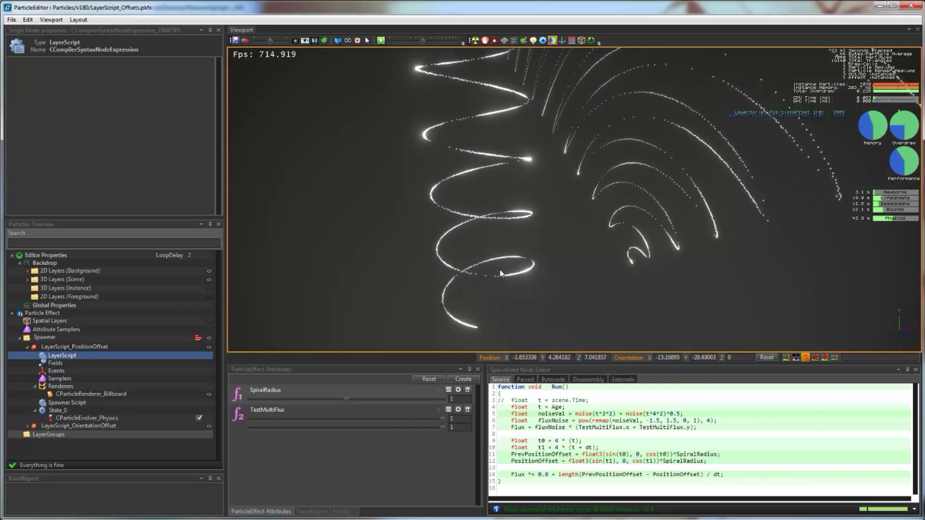
Expand the LayerScript_OrientationOffset layer and open its layer script
left_click(27, 426)
scroll(74, 372, "down", 2)
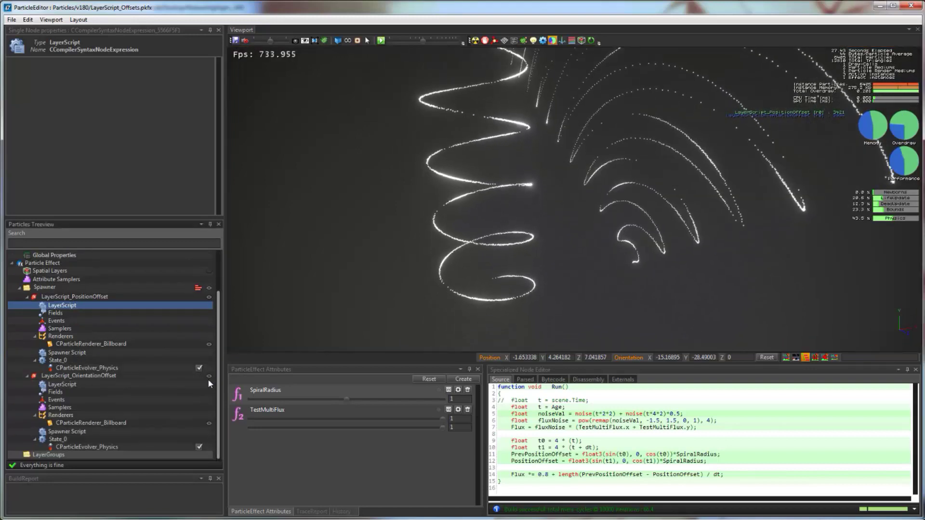
left_click(120, 385)
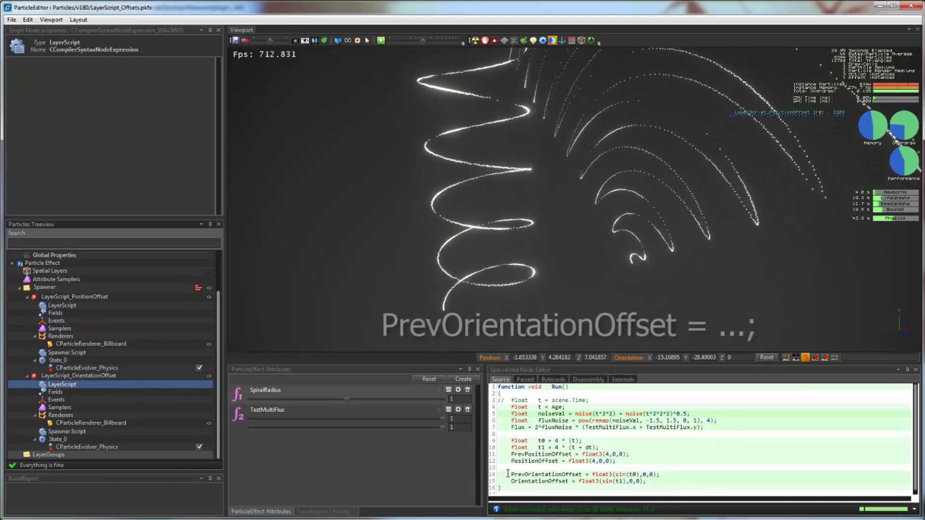
Examine the PrevOrientationOffset and OrientationOffset assignments in the layer script
left_click(654, 465)
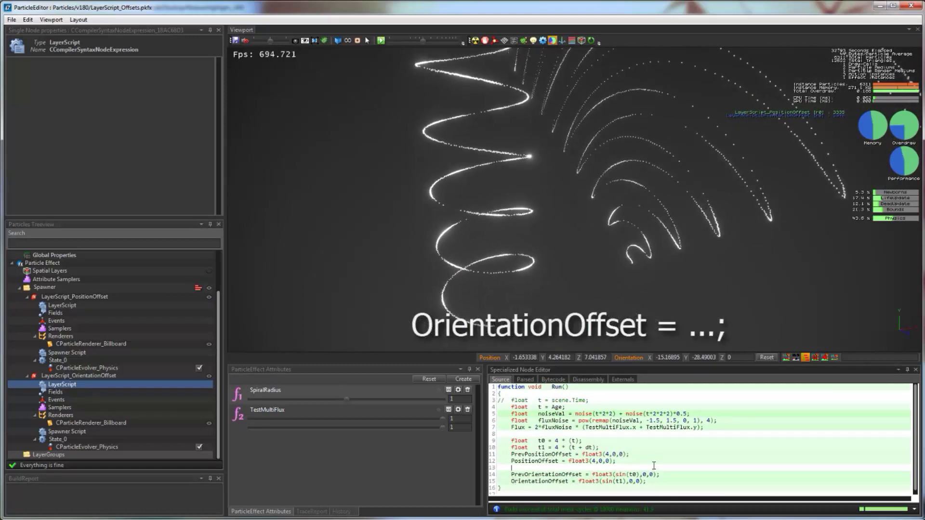
left_click(525, 475)
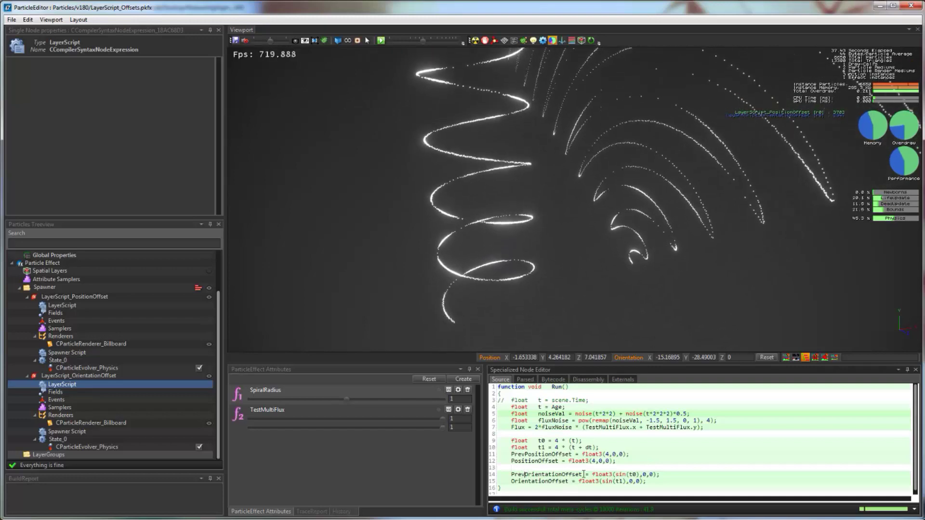
left_click(553, 468)
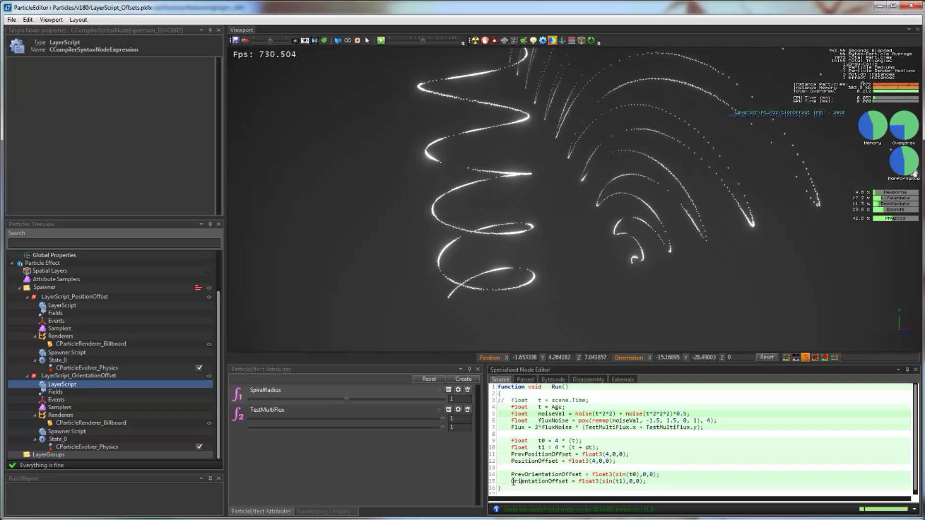
left_click_drag(512, 481, 520, 481)
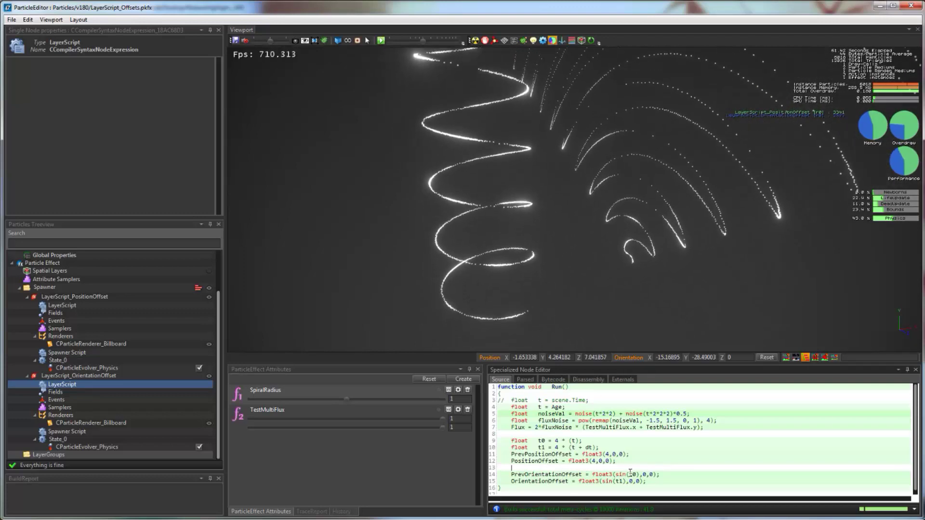
Close the LayerScript_Offsets effect without saving the configuration changes and open the MeshWeightedSampling effect
key("alt+F4")
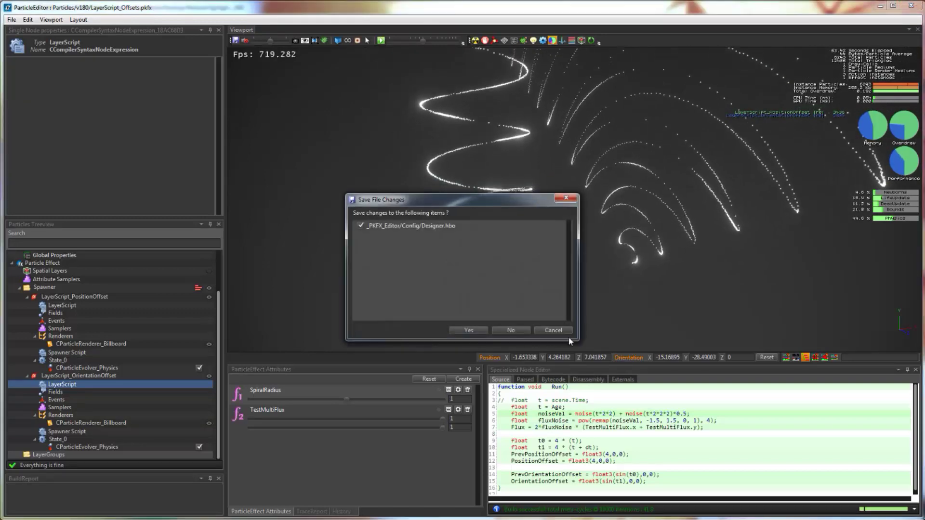
left_click(519, 332)
left_click(520, 331)
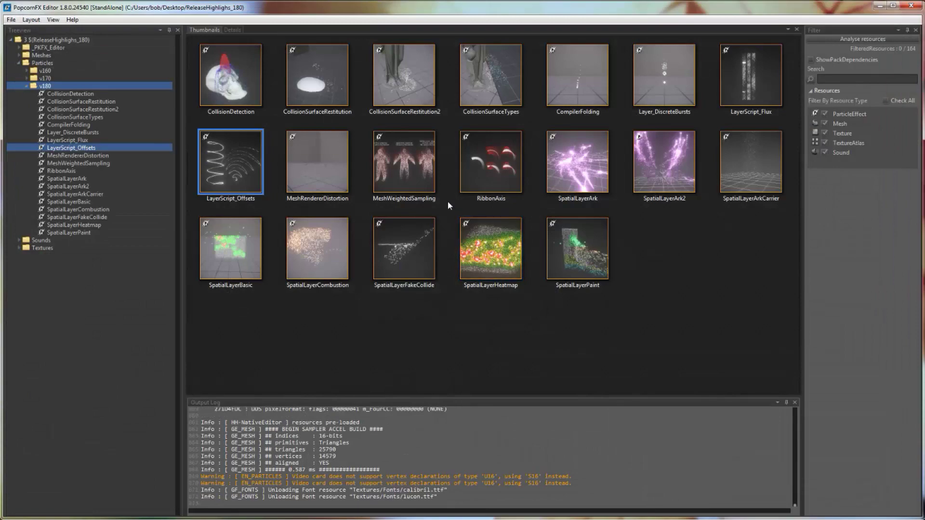
left_click(401, 158)
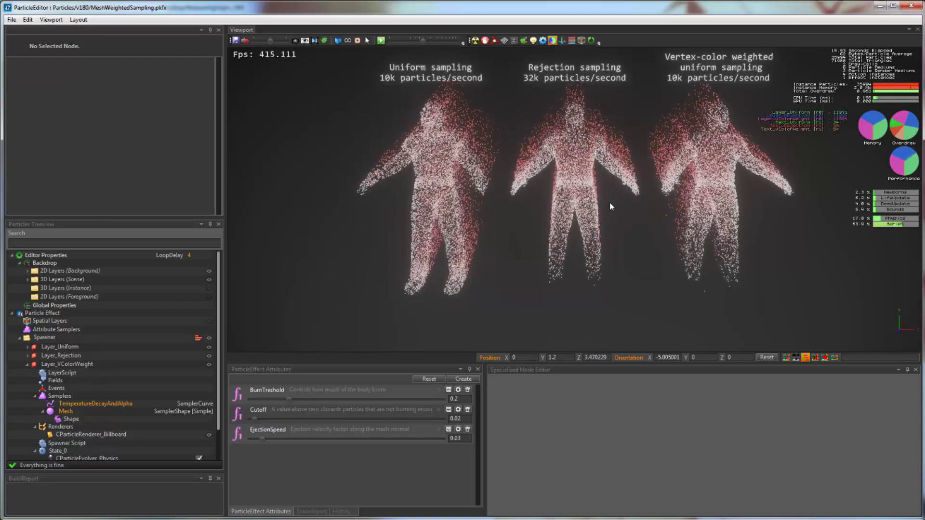
Examine the particle distribution on the three body meshes up close, from head to feet
scroll(590, 201, "up", 5)
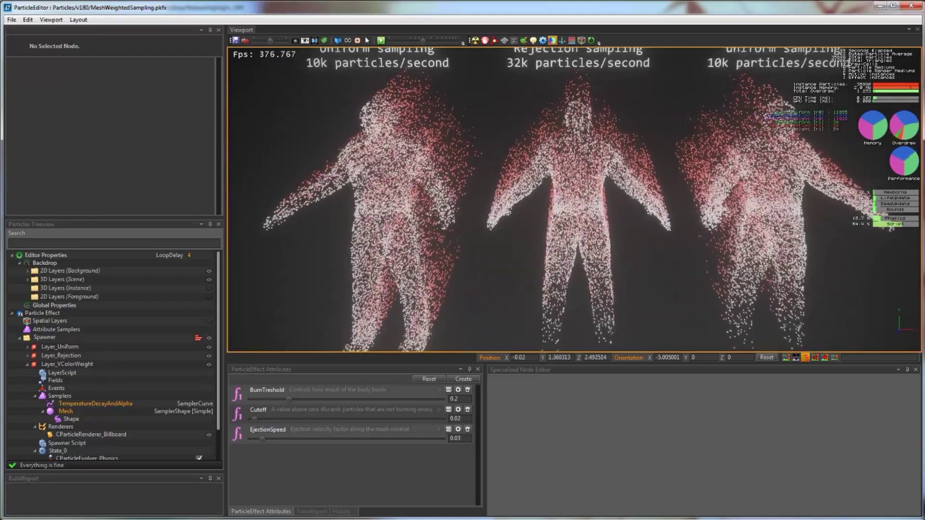
middle_click_drag(617, 308, 619, 294)
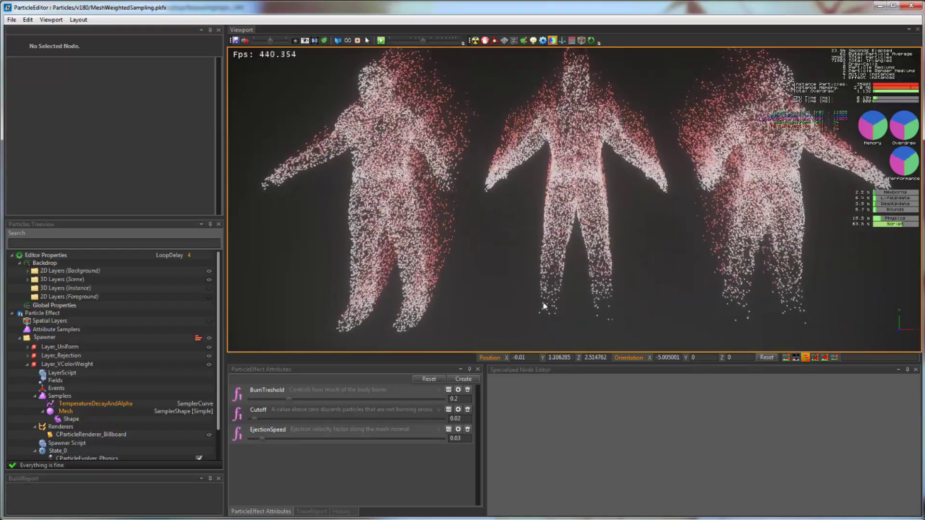
middle_click_drag(582, 196, 580, 199)
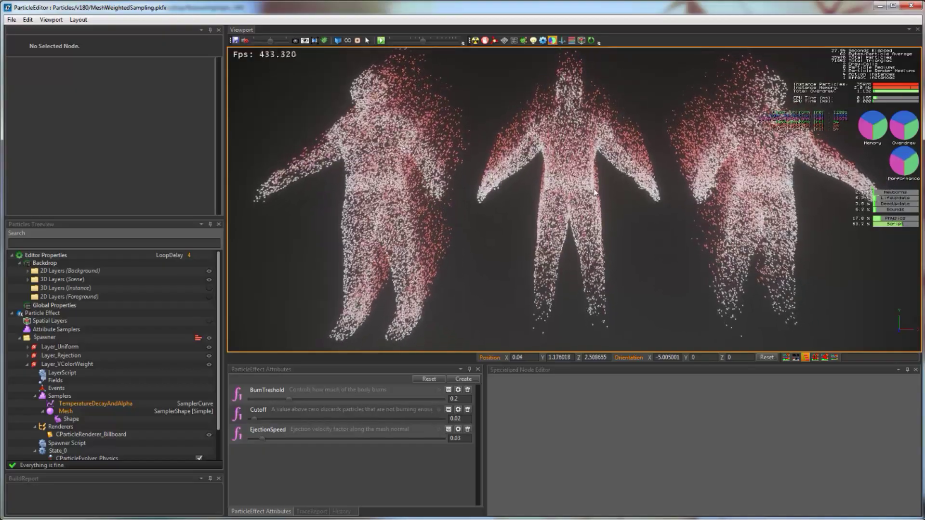
middle_click_drag(654, 229, 648, 224)
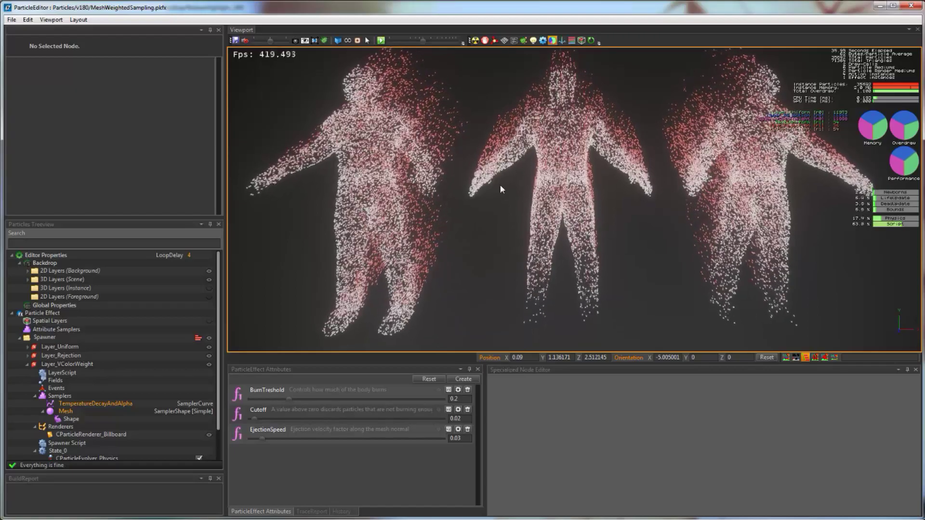
middle_click_drag(515, 184, 515, 199)
scroll(523, 183, "down", 3)
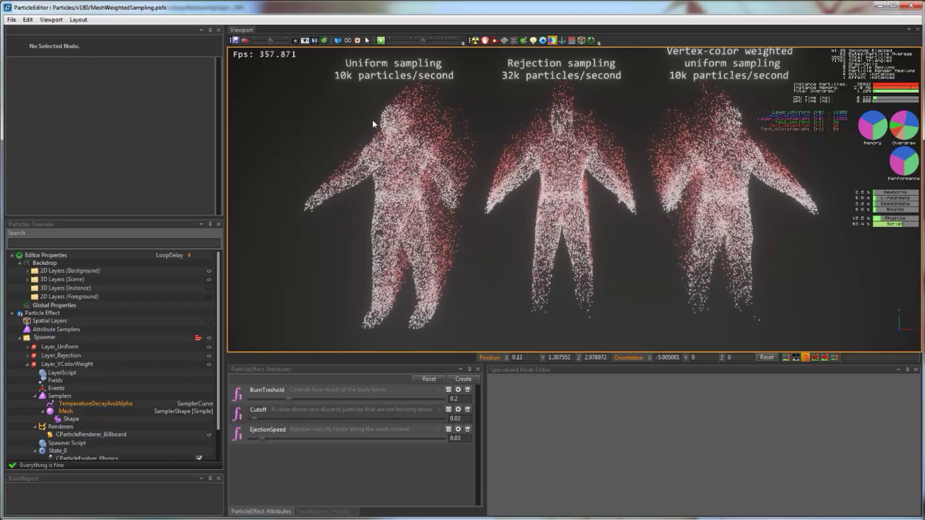
Compare the uniform and rejection sampling figures, and highlight Layer_Rejection from the viewport's particle statistics
middle_click_drag(509, 267, 527, 242)
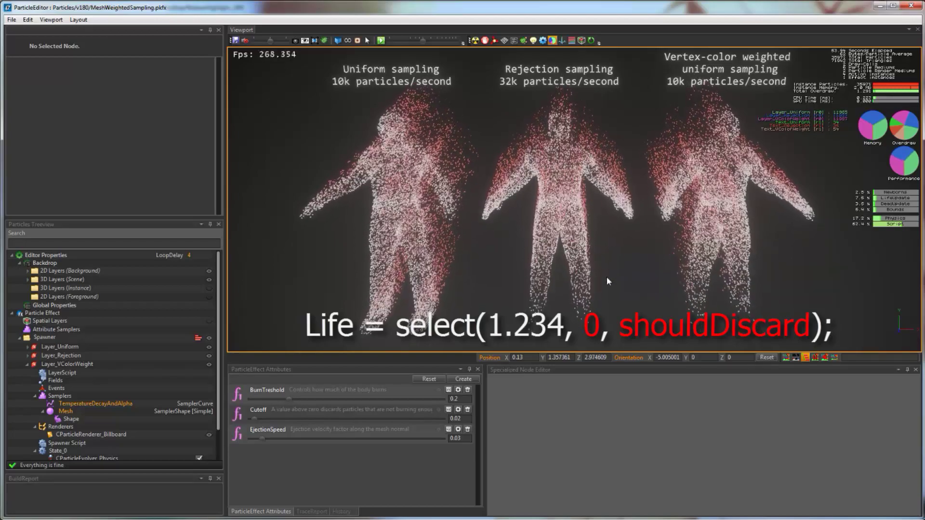
middle_click_drag(583, 326, 589, 326)
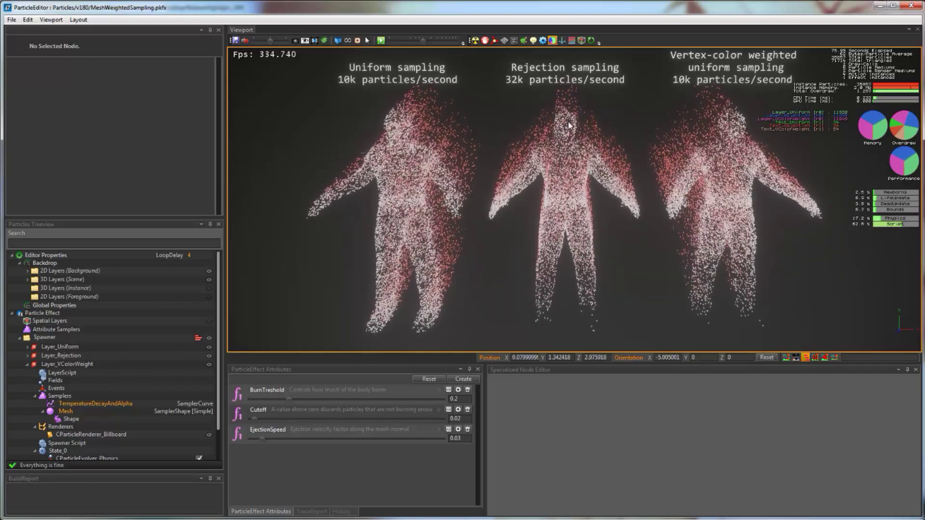
middle_click_drag(568, 121, 570, 114)
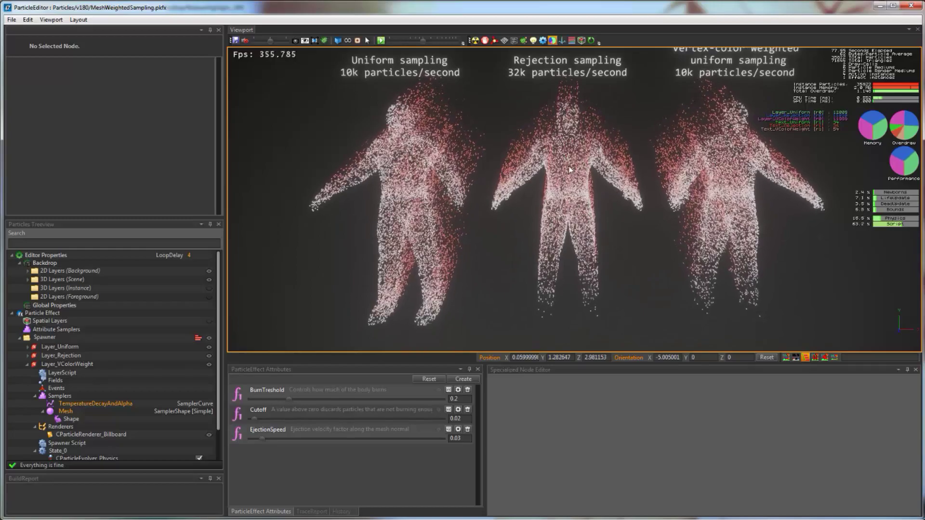
middle_click_drag(565, 160, 571, 163)
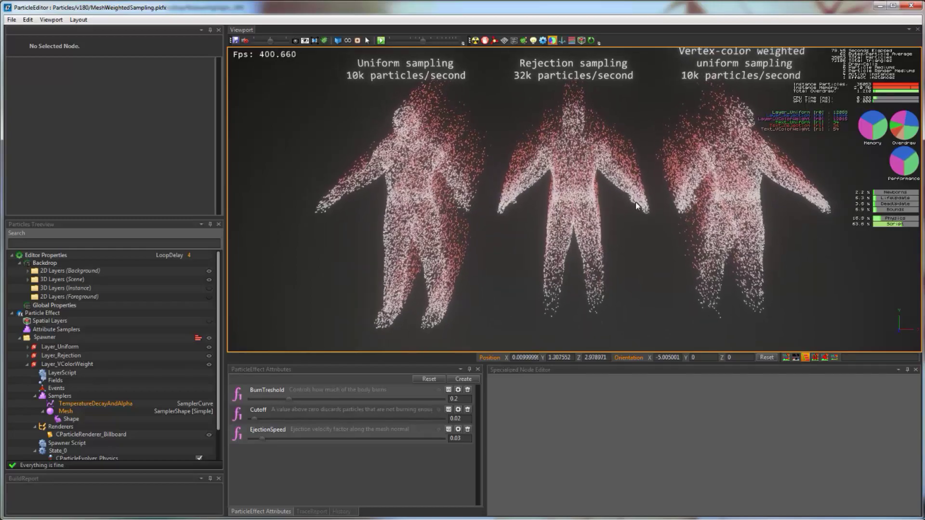
middle_click_drag(636, 202, 651, 210)
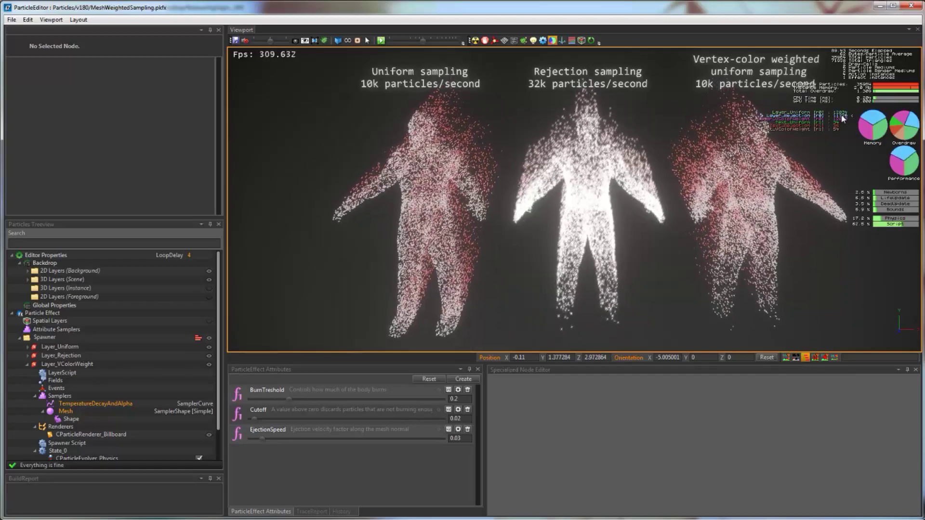
middle_click_drag(511, 99, 506, 104)
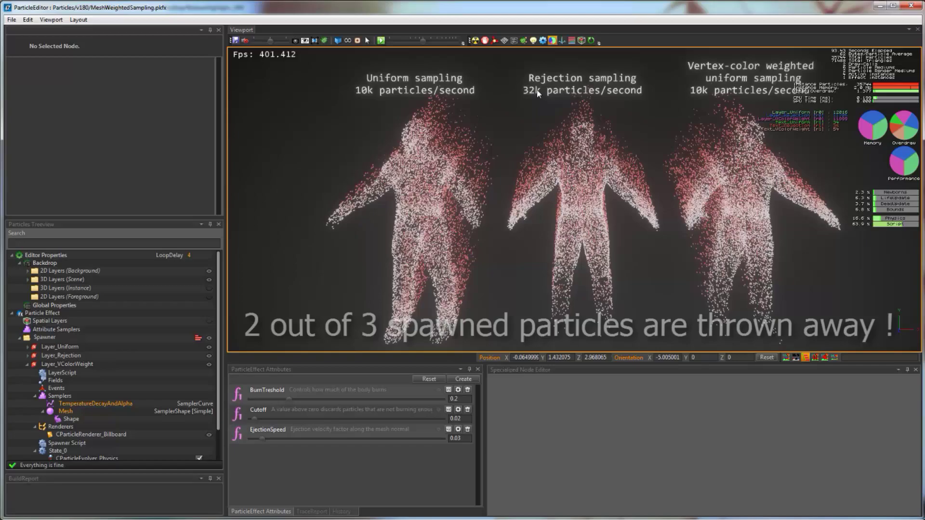
middle_click_drag(583, 98, 582, 92)
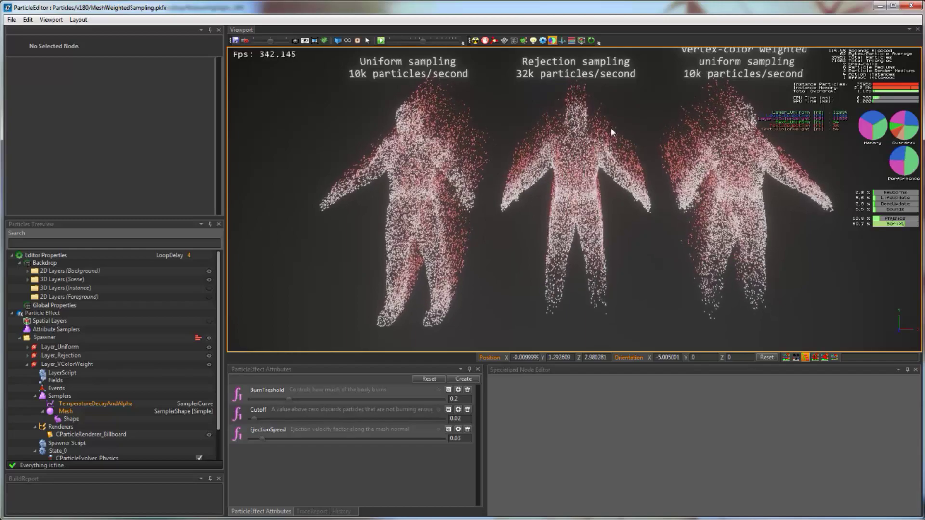
Examine the vertex-color weighted uniform sampling figure beside the other two figures
middle_click_drag(698, 159, 572, 166)
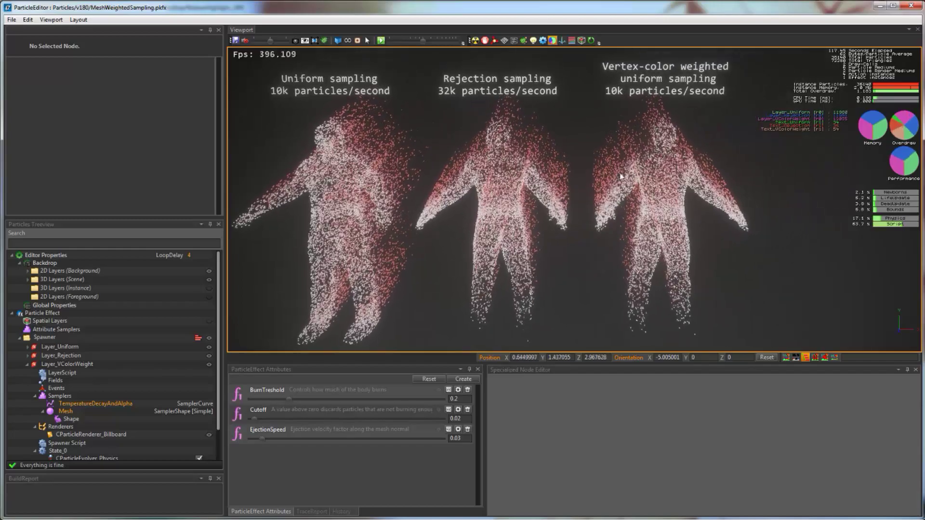
right_click_drag(734, 204, 718, 205)
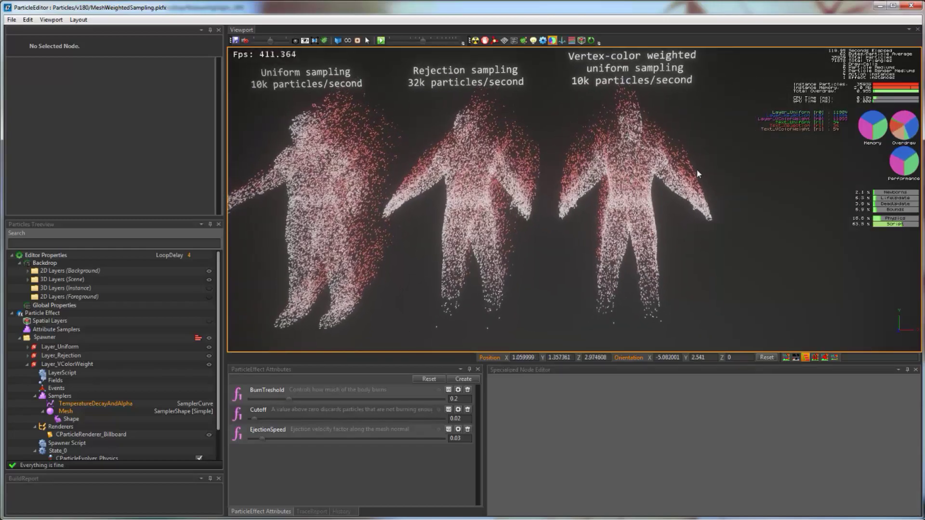
middle_click_drag(698, 173, 711, 186)
right_click_drag(738, 190, 728, 195)
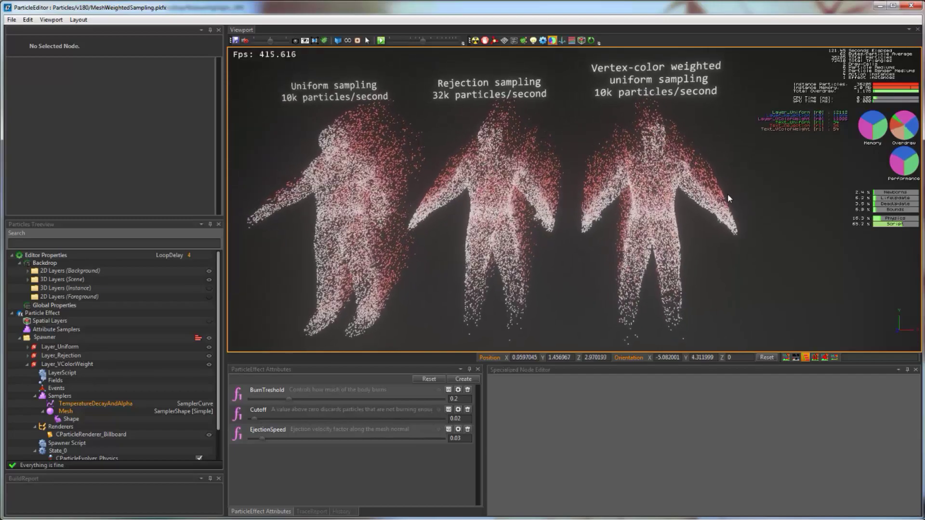
middle_click_drag(728, 194, 718, 193)
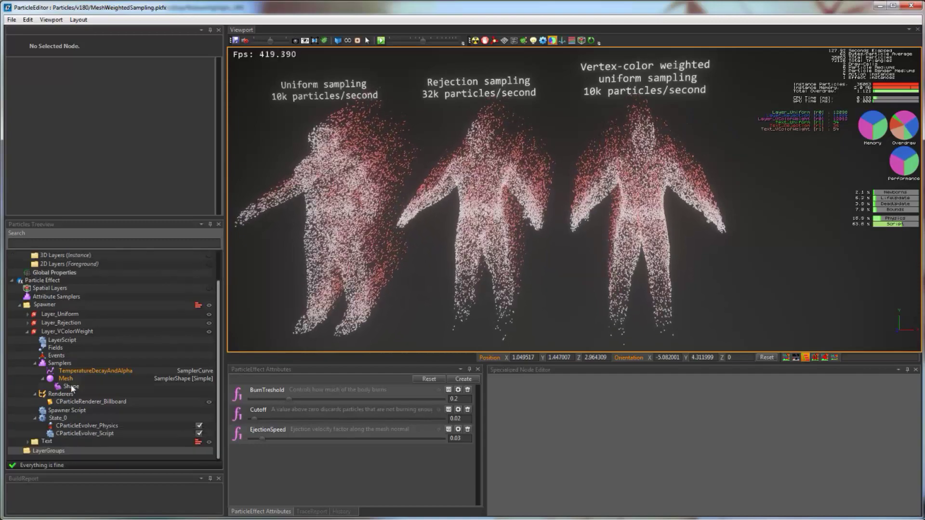
Inspect the mesh shape and Mesh sampler properties of Layer_VColorWeight against the three body figures
scroll(100, 385, "down", 2)
left_click(100, 386)
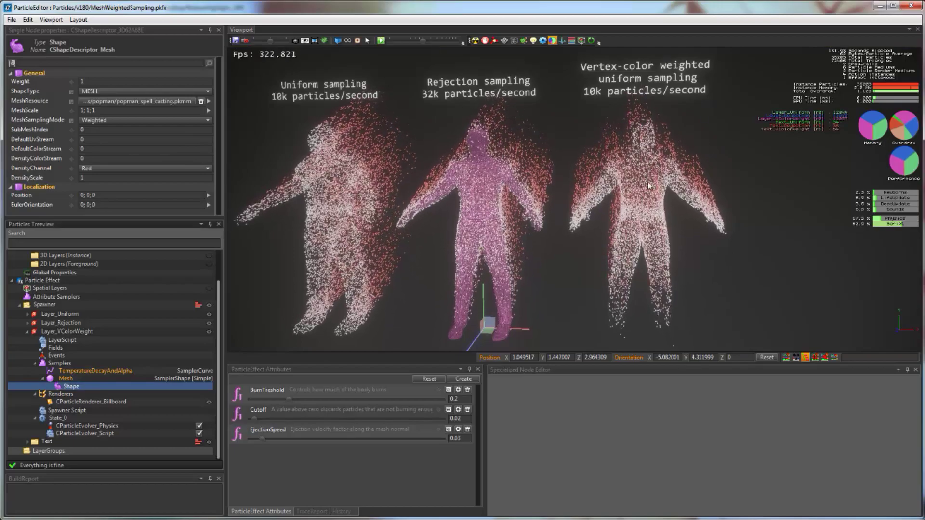
middle_click_drag(615, 207, 619, 205)
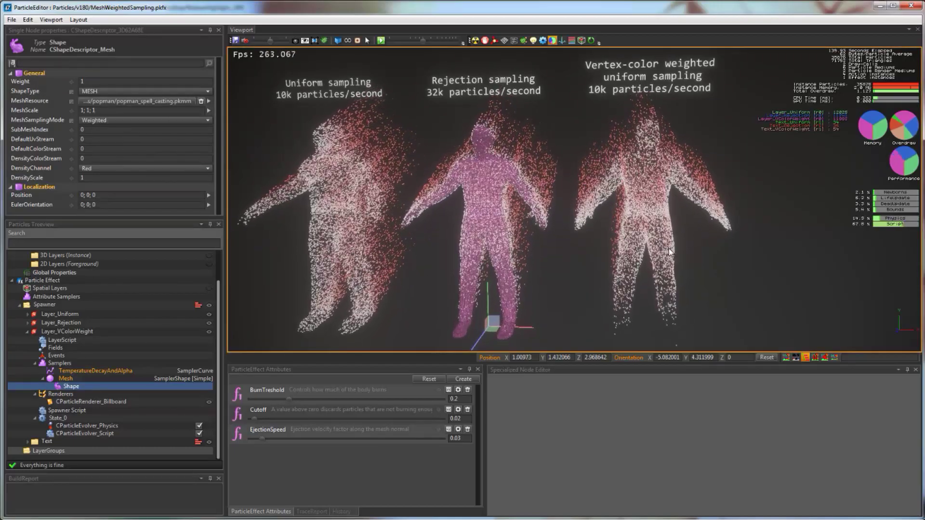
middle_click_drag(619, 146, 600, 143)
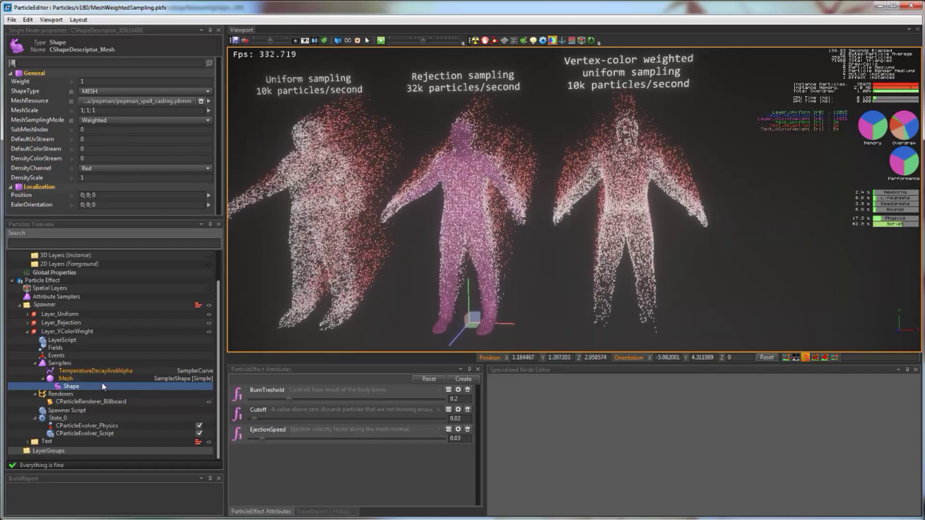
left_click(116, 379)
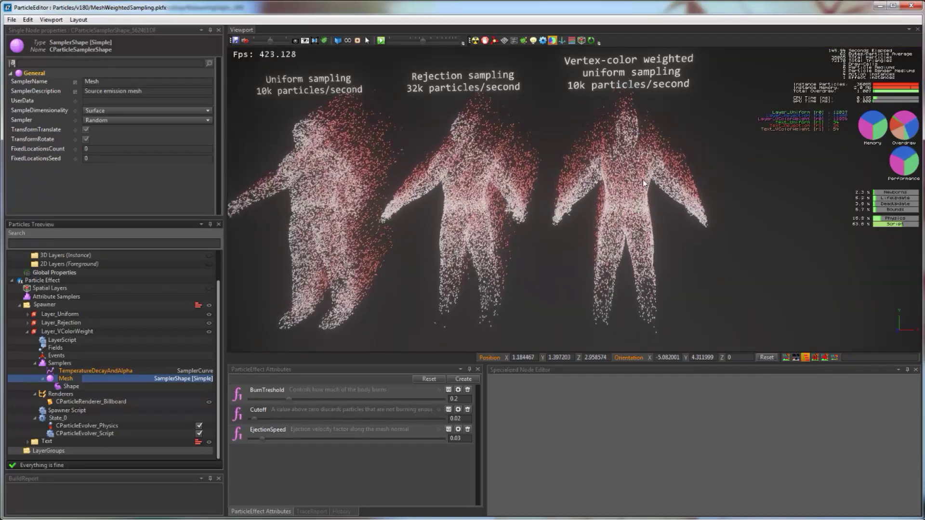
middle_click_drag(655, 191, 663, 195)
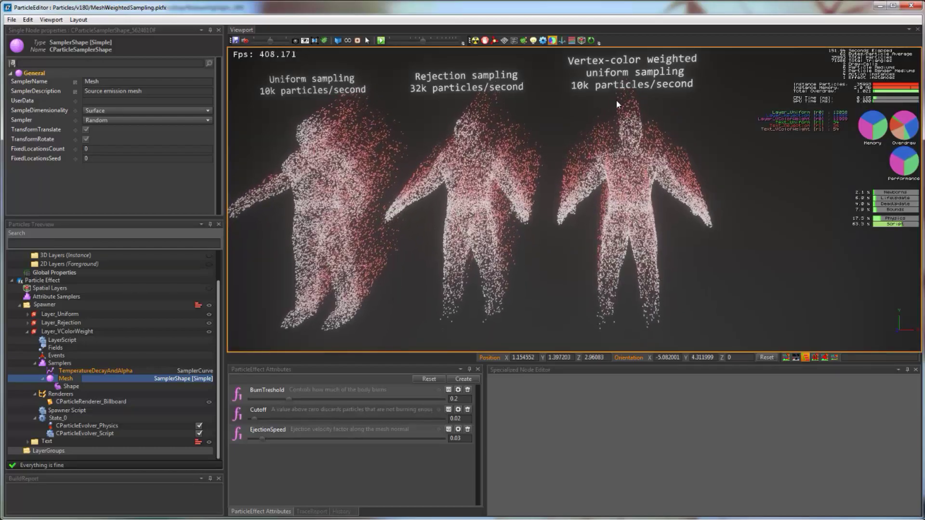
middle_click_drag(617, 100, 621, 102)
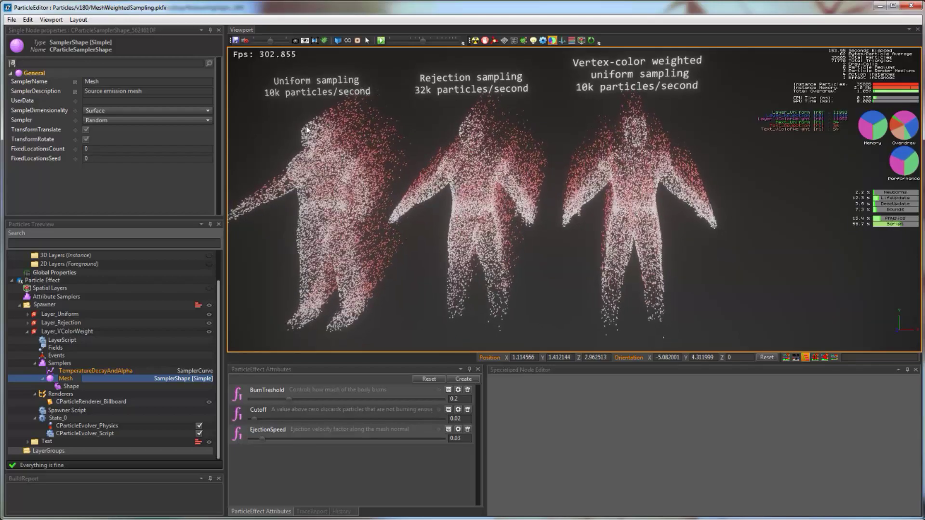
Review the MeshSamplingMode options of the Layer_VColorWeight mesh shape and keep Weighted selected
left_click(72, 387)
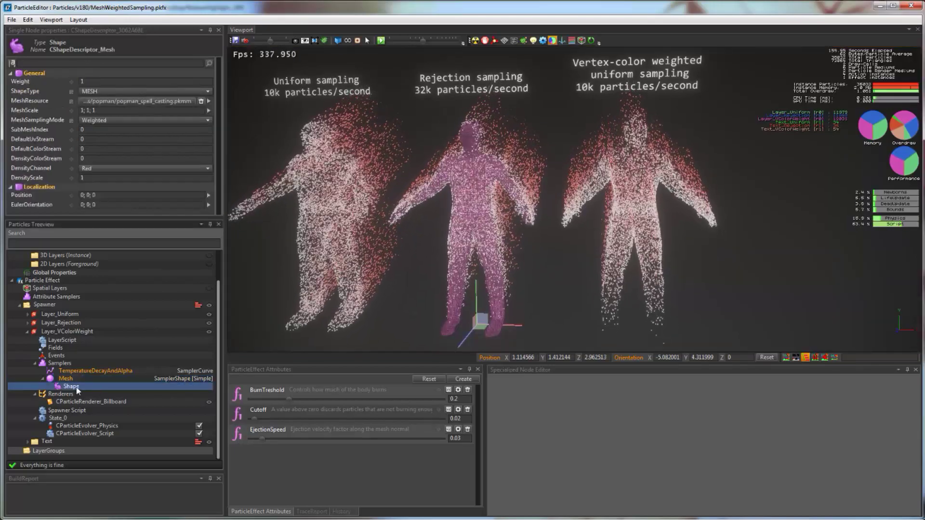
left_click(118, 121)
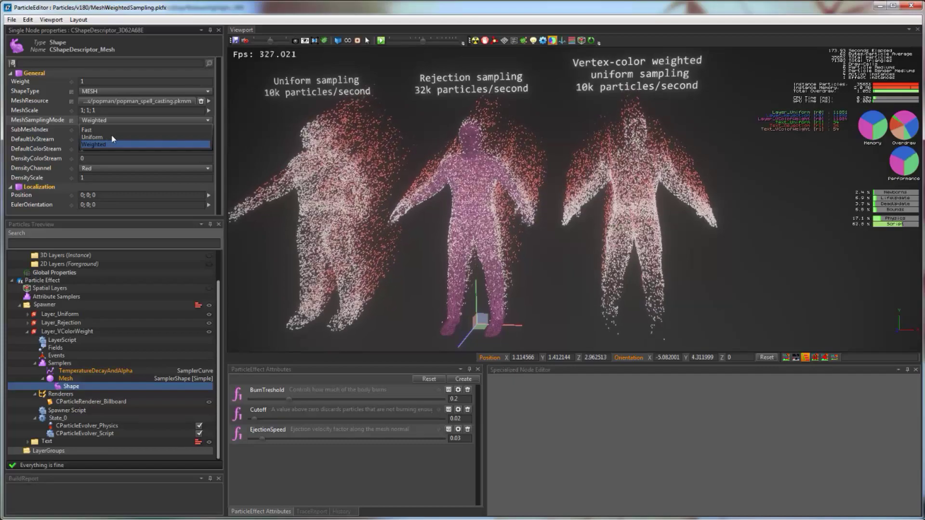
left_click(336, 160)
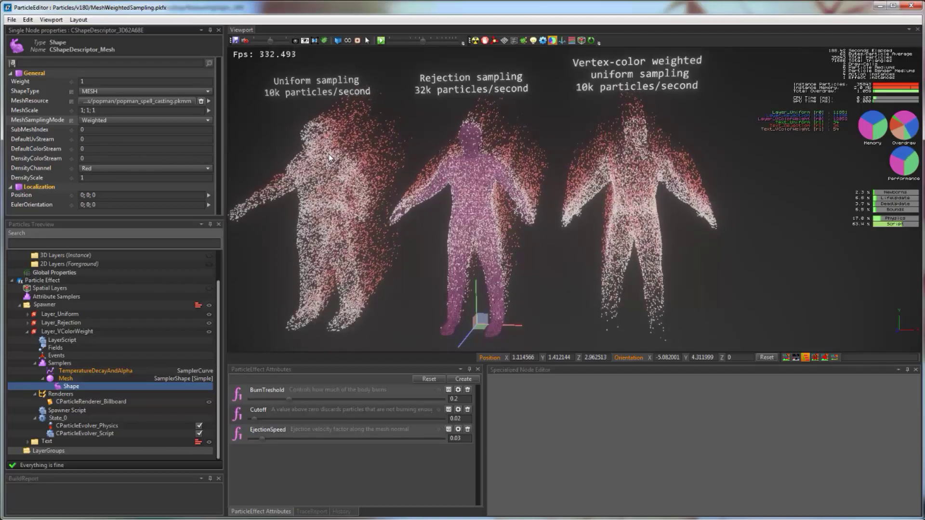
middle_click_drag(360, 151, 448, 146)
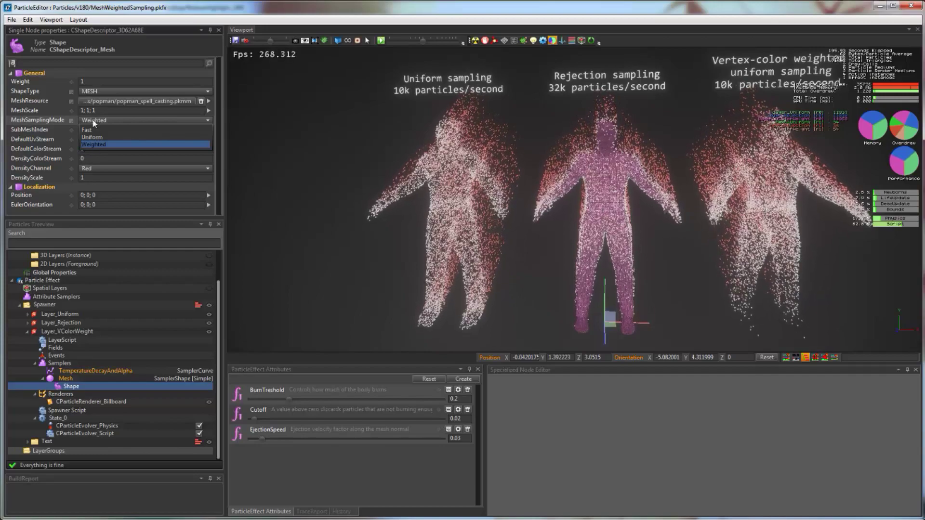
left_click(97, 146)
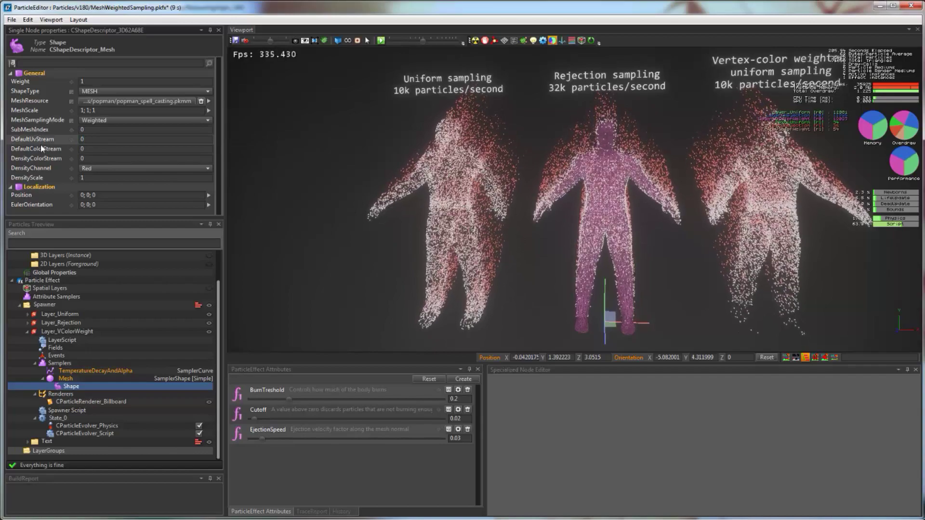
Review the mesh shape's DensityColorStream property and DensityChannel options, keeping Red, and view the figures from another angle
left_click(38, 158)
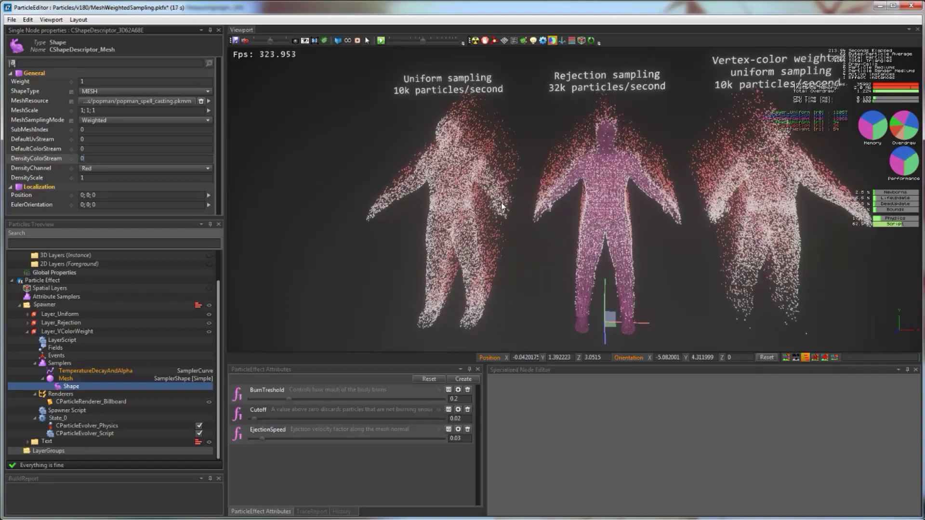
middle_click_drag(488, 209, 435, 192)
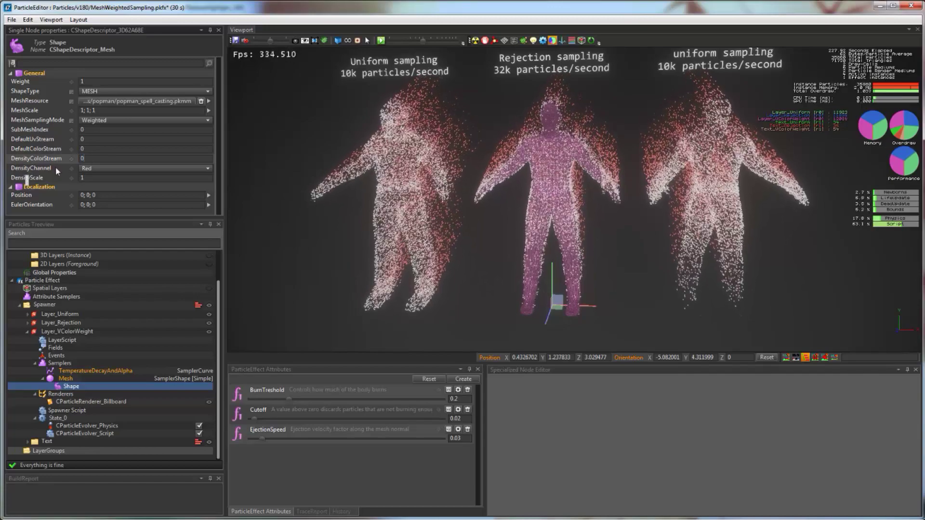
left_click(115, 168)
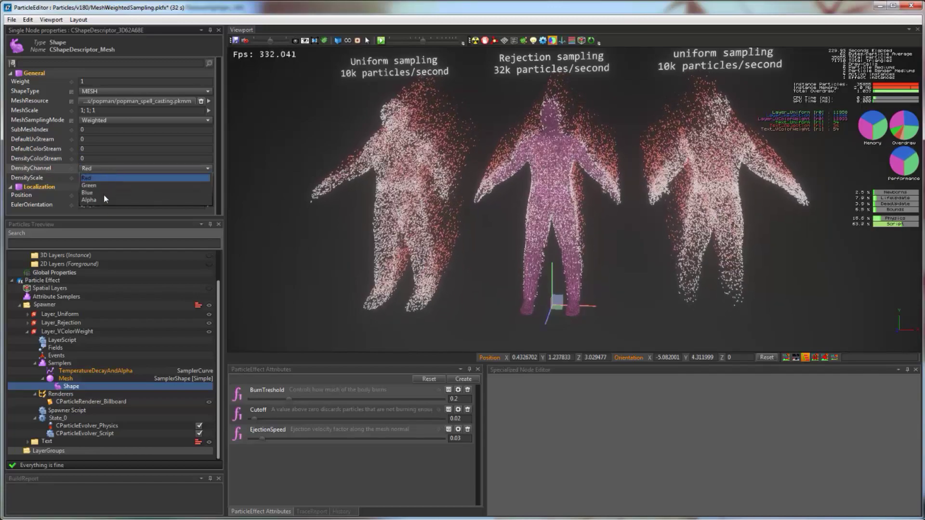
left_click(100, 167)
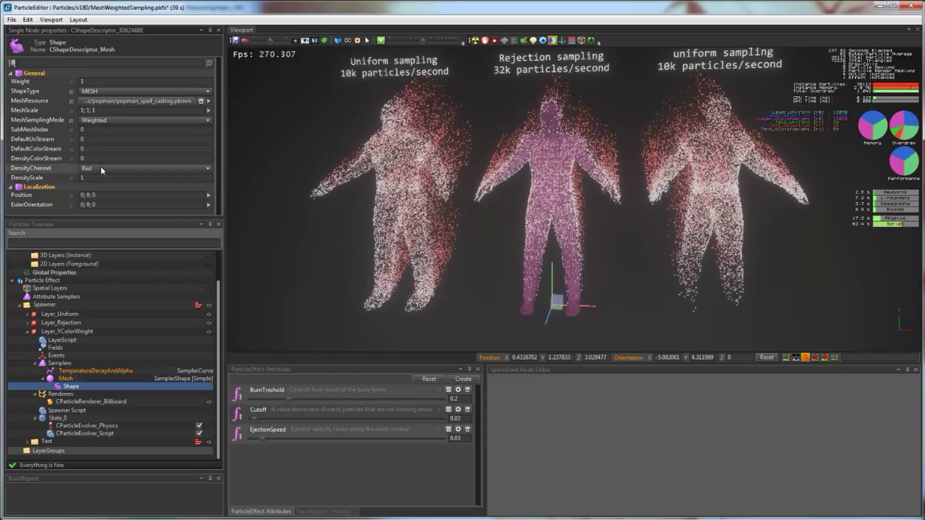
left_click(611, 232)
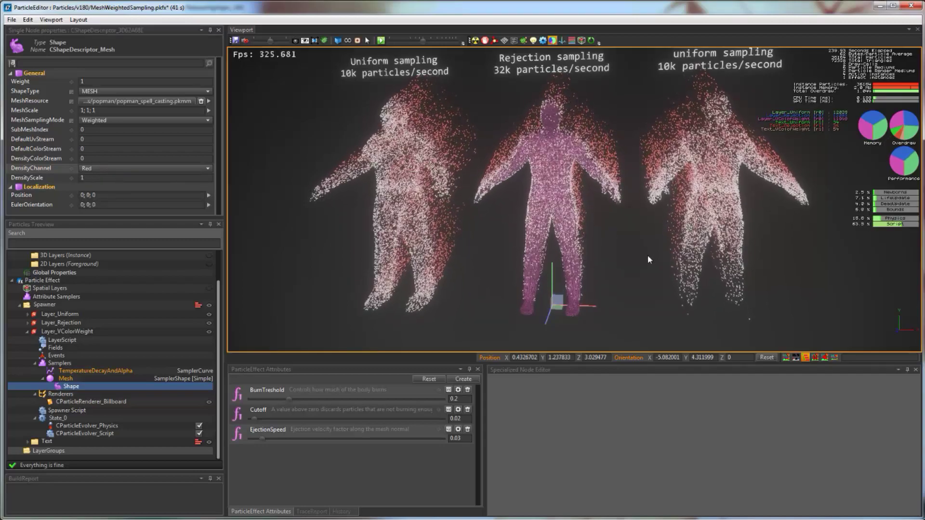
left_click_drag(648, 260, 612, 231, "alt")
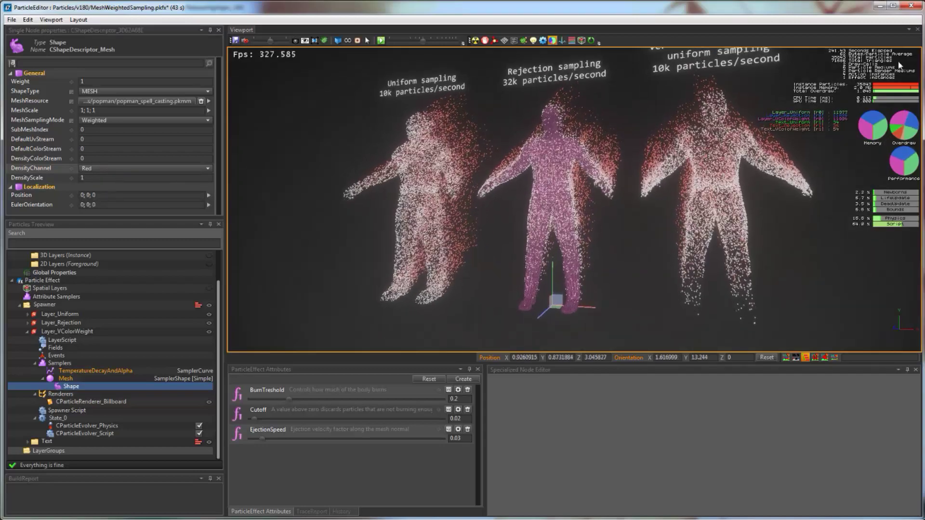
Close the MeshWeightedSampling effect without saving the changes and open the Layer_DiscreteBursts effect
left_click(910, 5)
left_click(523, 330)
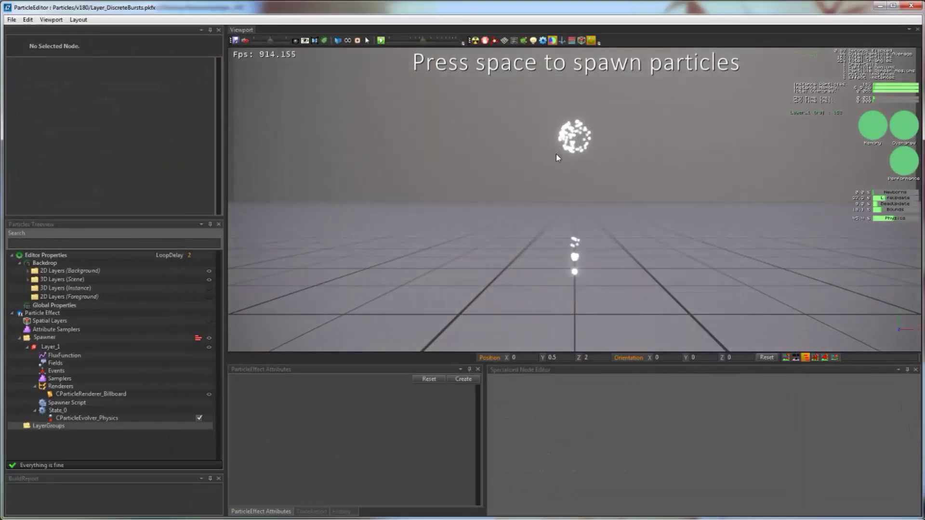
middle_click_drag(564, 212, 545, 219)
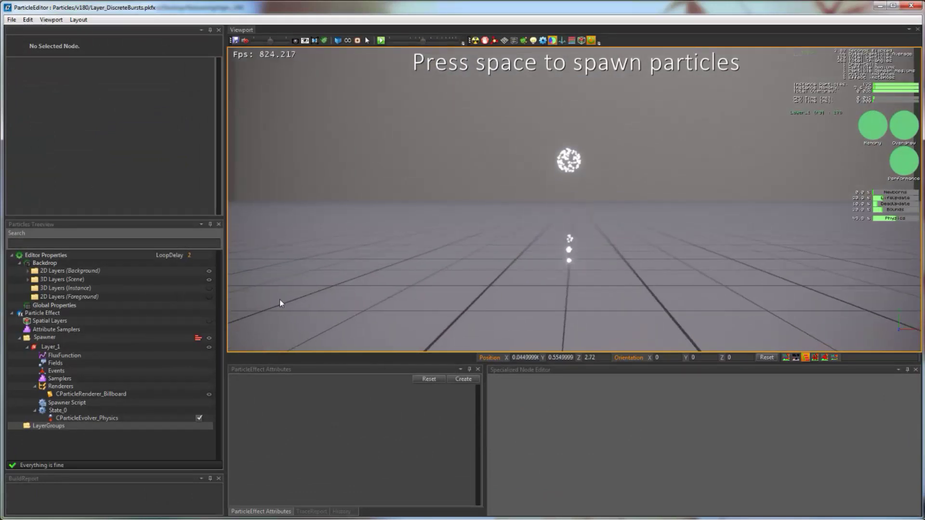
Examine Layer_1's FluxFunction curve alongside the particle bursts and select the curve's lowest key
left_click(133, 356)
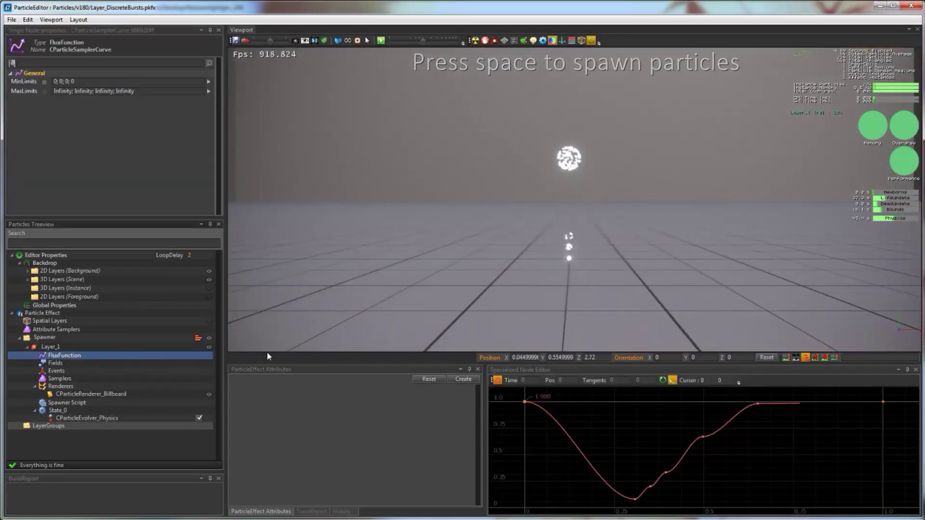
middle_click_drag(592, 226, 607, 222)
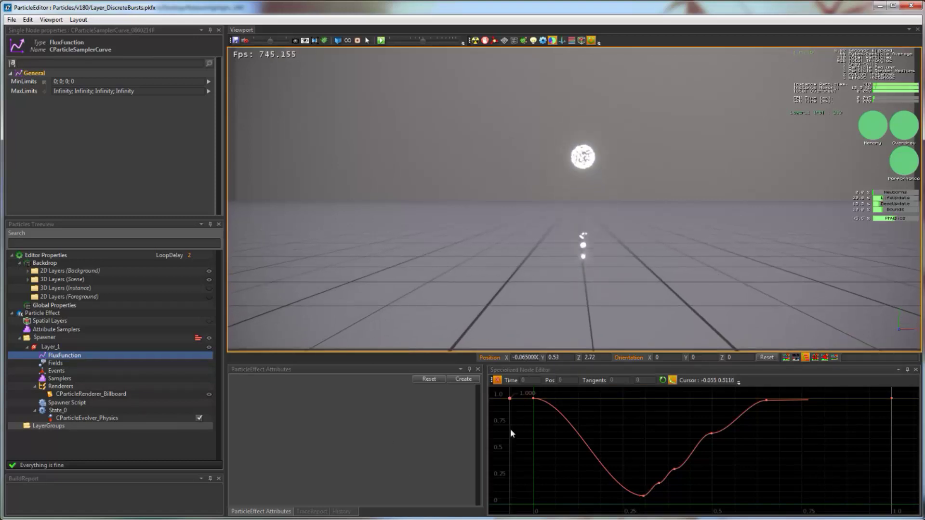
left_click(533, 402)
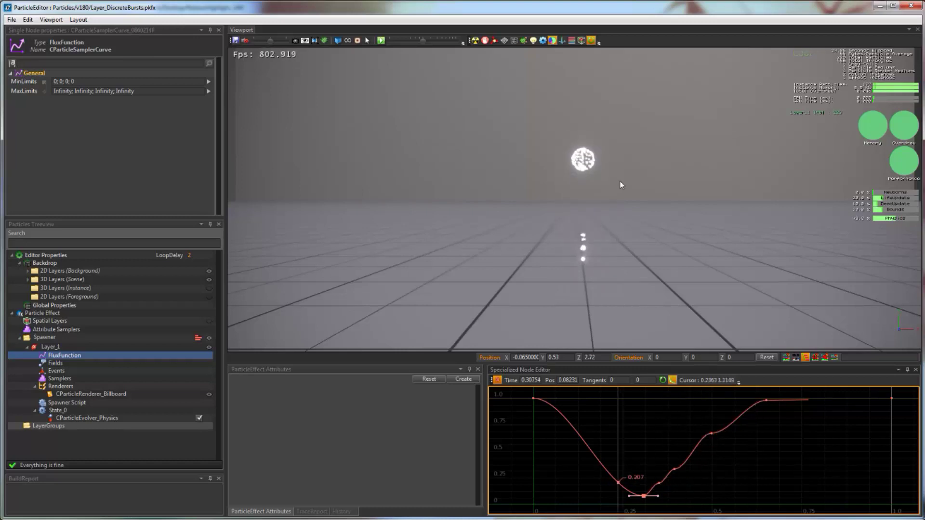
Check the FluxFunction_DiscreteSpawnKeys setting in Layer_1's properties and review the flux curve's keys again
left_click(51, 347)
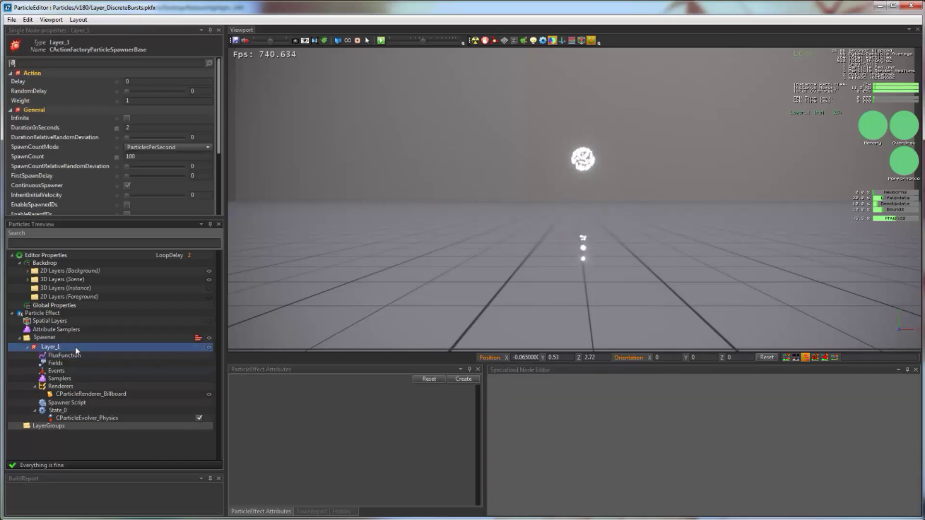
scroll(119, 182, "down", 3)
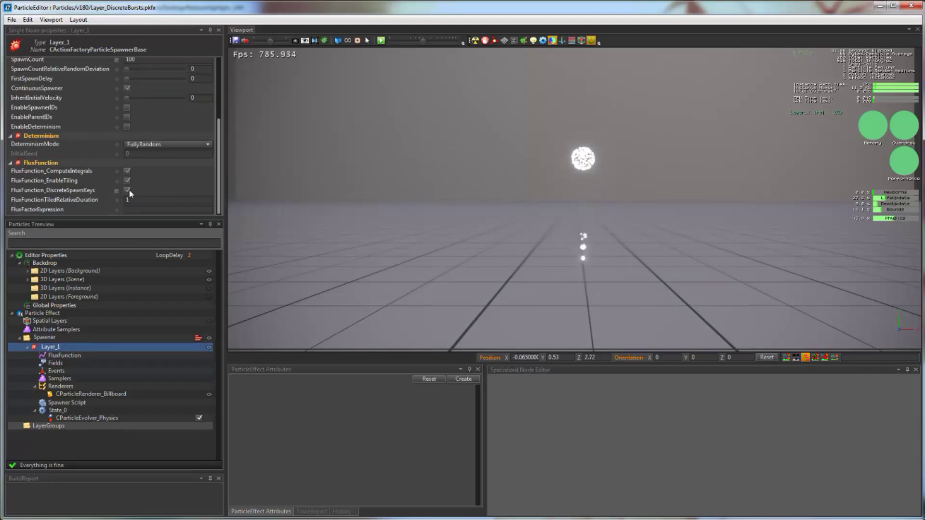
left_click(95, 356)
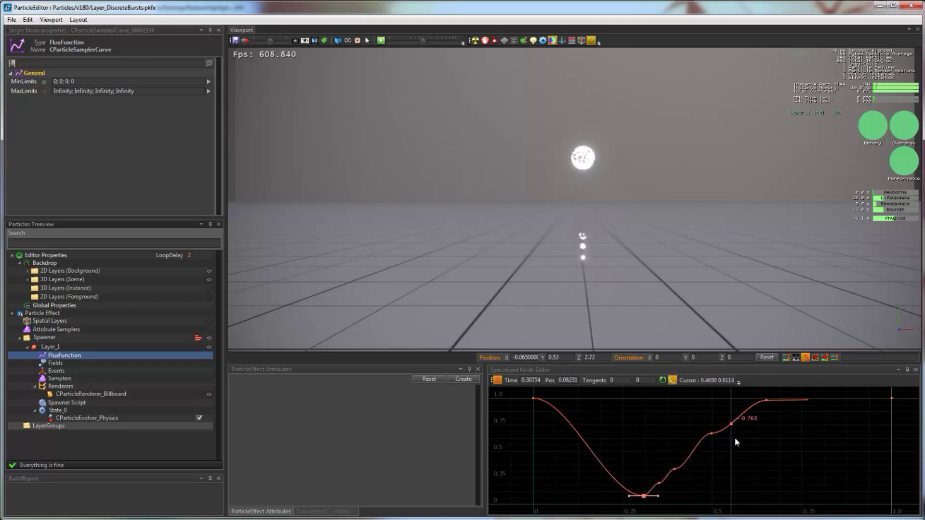
left_click_drag(759, 444, 802, 381)
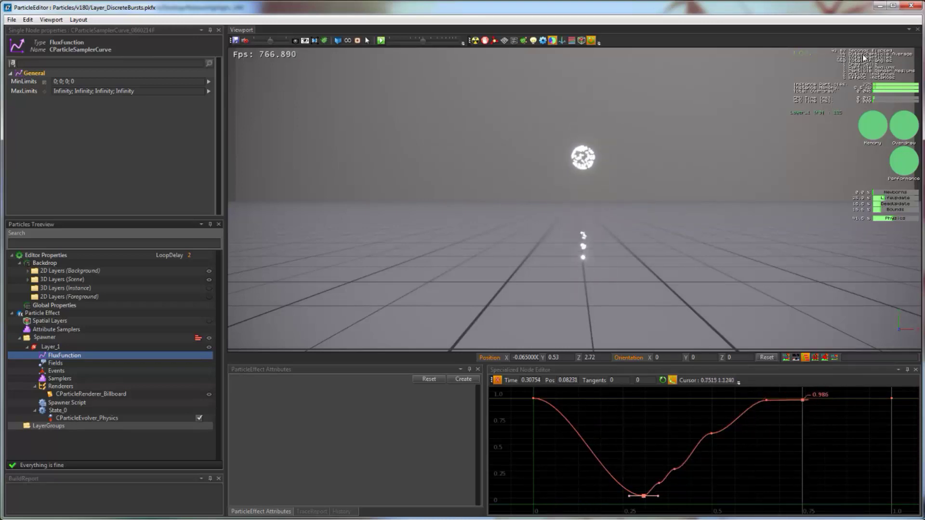
Close Layer_DiscreteBursts without saving, open the CollisionDetection effect, and view the particles colliding with the skull
left_click(910, 6)
left_click(522, 331)
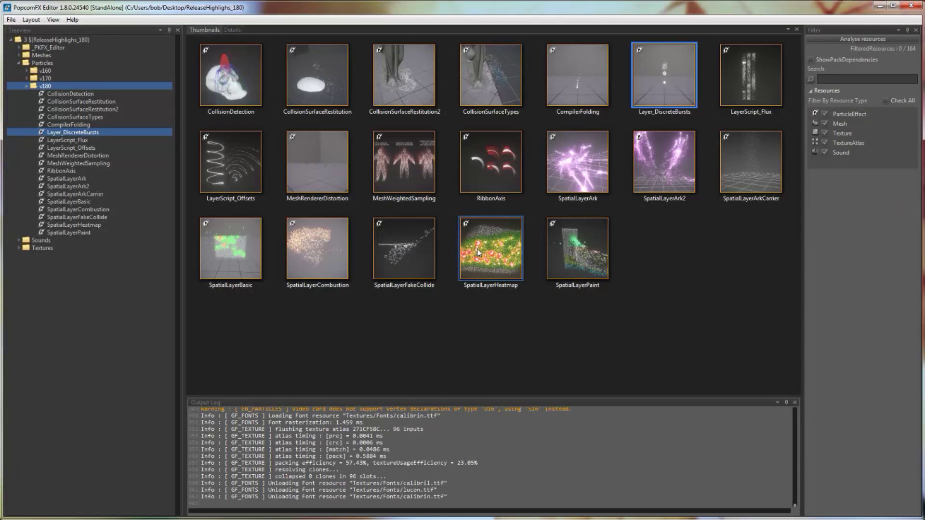
double_click(229, 66)
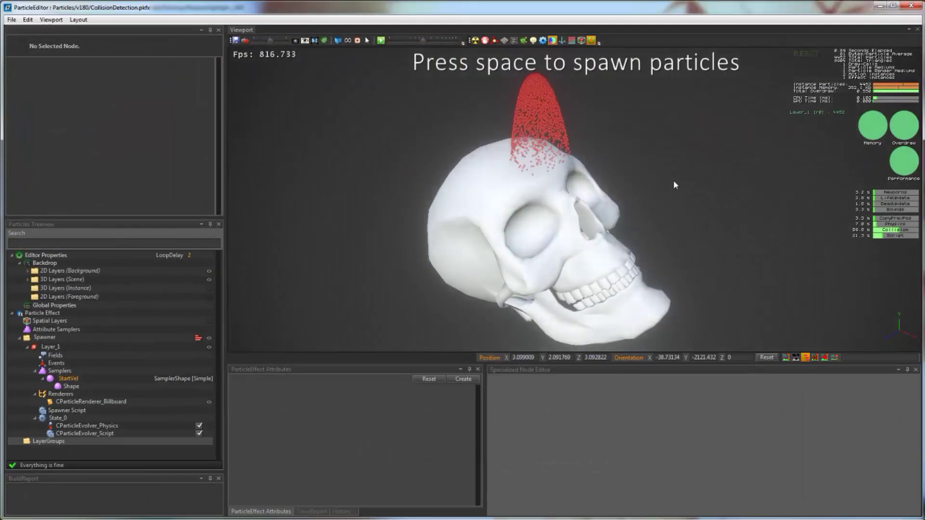
left_click_drag(680, 180, 677, 140)
left_click_drag(557, 160, 546, 230)
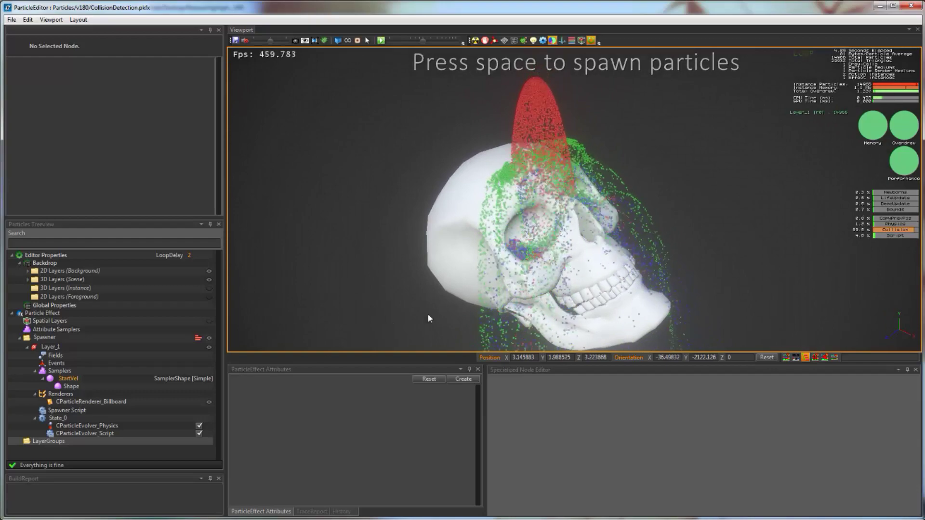
Inspect the CollisionCountField entry under Field customization in Layer_1's physics evolver
left_click(118, 426)
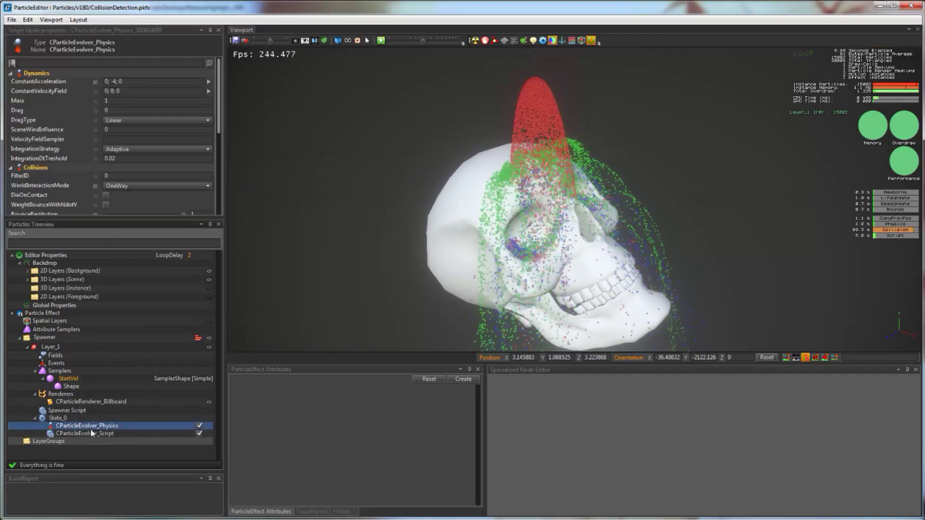
scroll(6, 196, "down", 10)
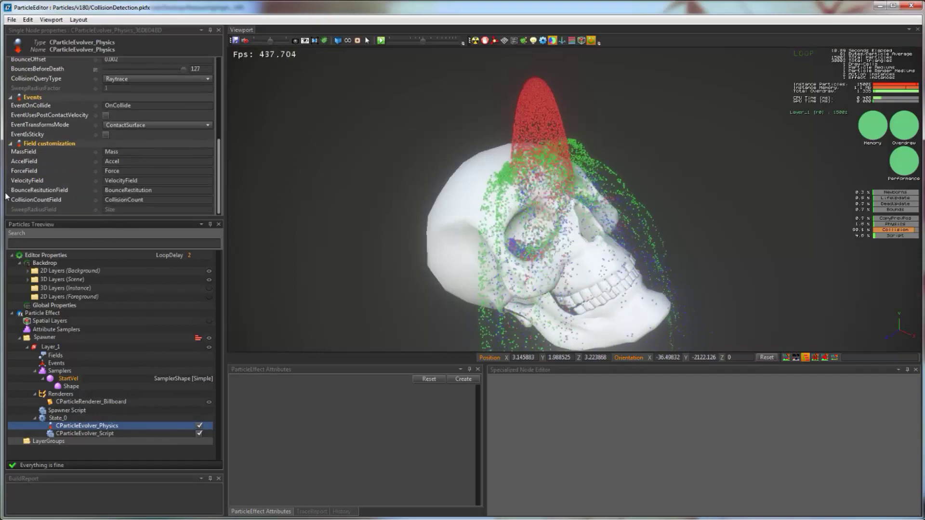
mouse_move(38, 201)
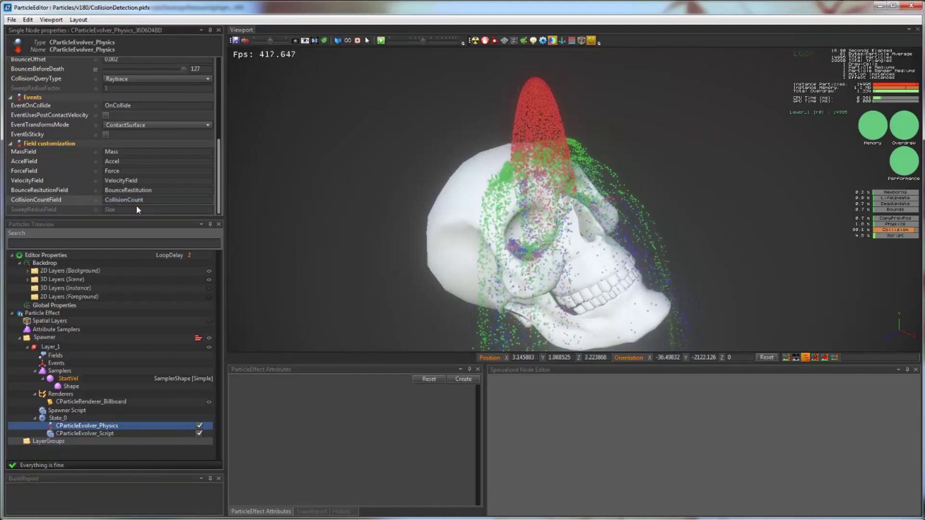
Compare the CollisionCount field declared in Layer_1's fields with the name in the physics evolver's CollisionCountField
left_click(84, 355)
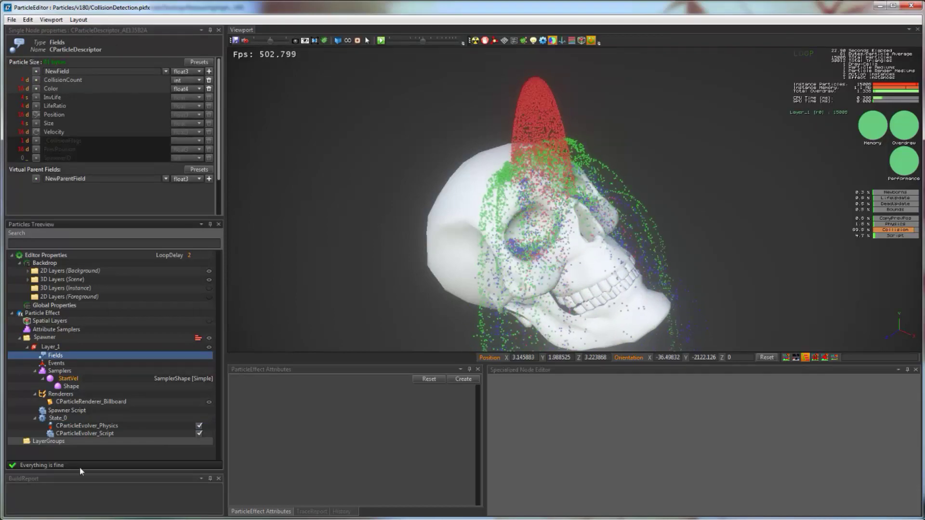
left_click(104, 426)
scroll(127, 163, "down", 6)
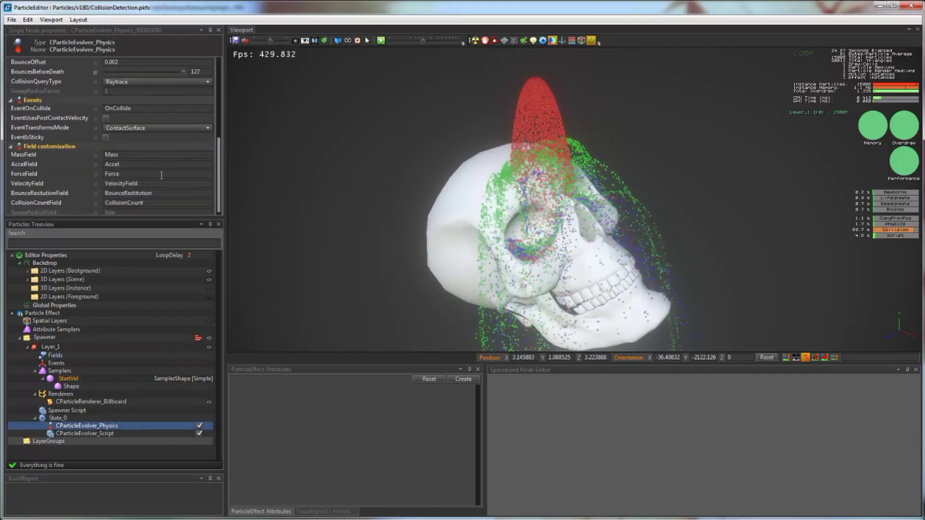
left_click(127, 200)
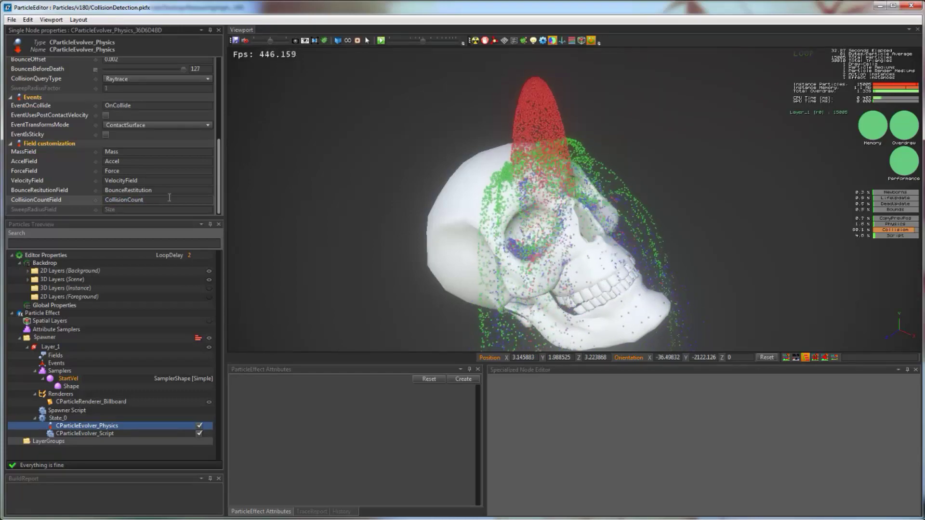
Examine in Layer_1's script evolver the CollisionCount reset to 0 and the Color select condition that checks CollisionCount
left_click(123, 435)
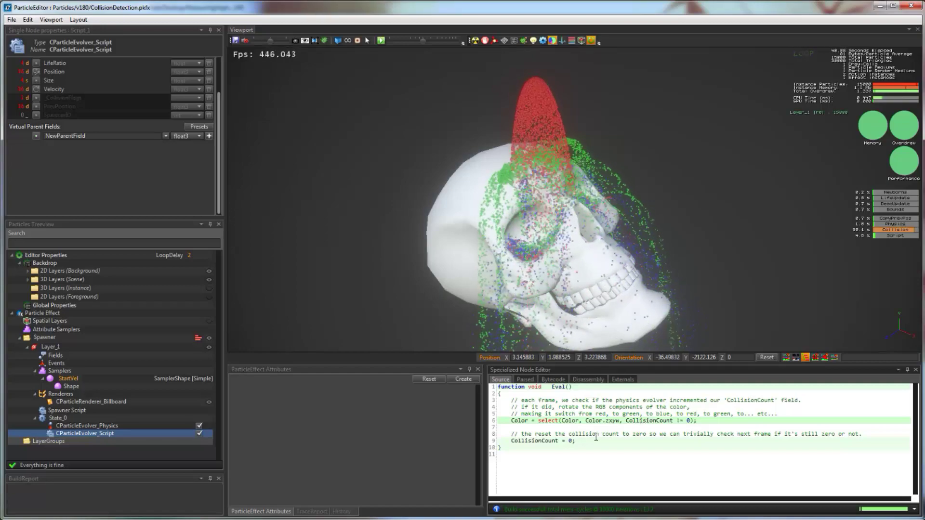
left_click_drag(509, 440, 576, 440)
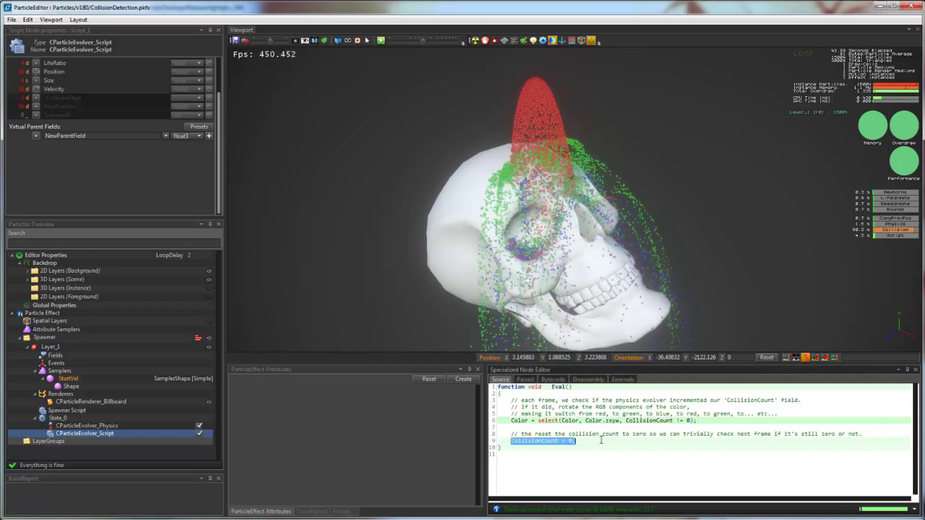
left_click(548, 441)
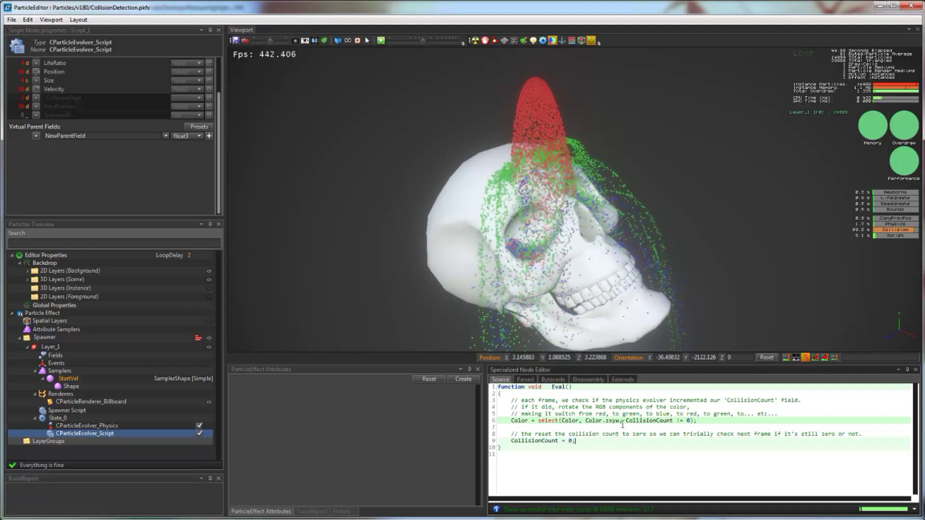
left_click_drag(626, 422, 701, 420)
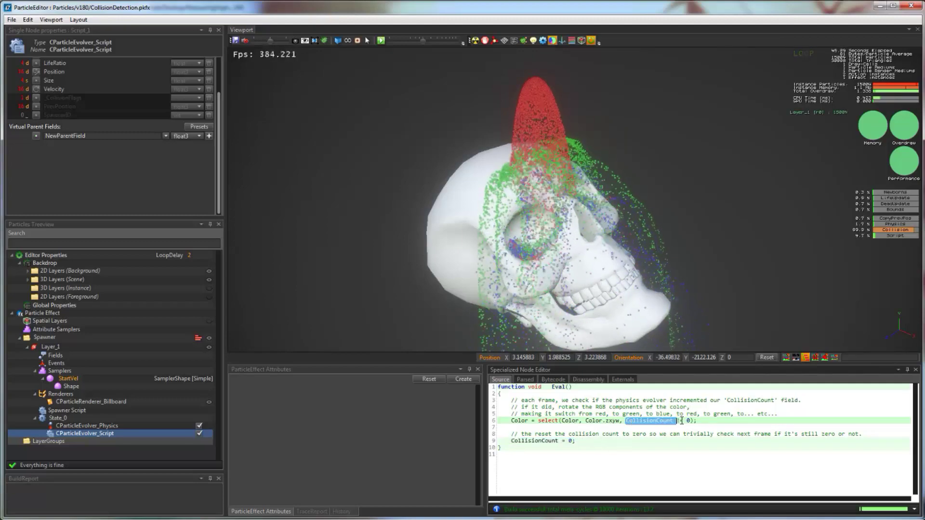
left_click(727, 420)
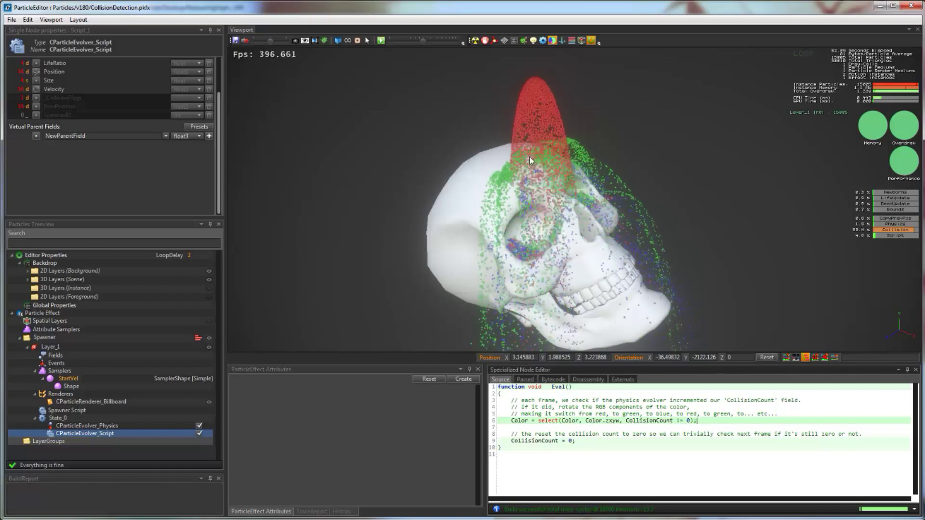
View the particle colours up close around the skull's collision areas, and close the CollisionDetection effect without saving
scroll(544, 169, "up", 5)
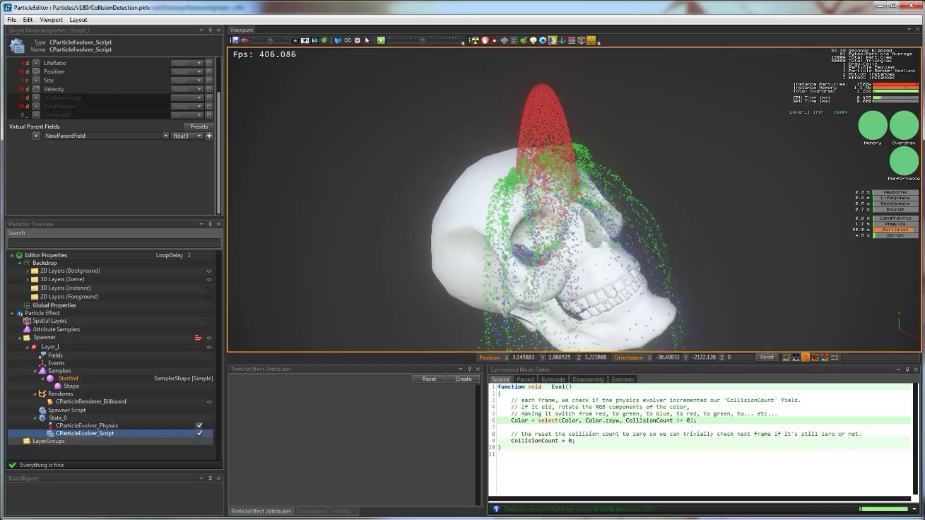
left_click(616, 421)
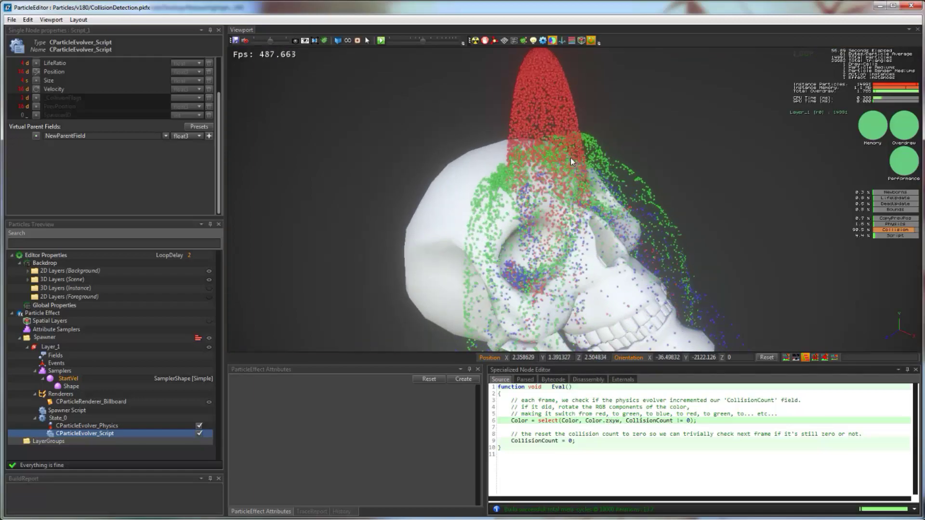
middle_click_drag(556, 99, 565, 97)
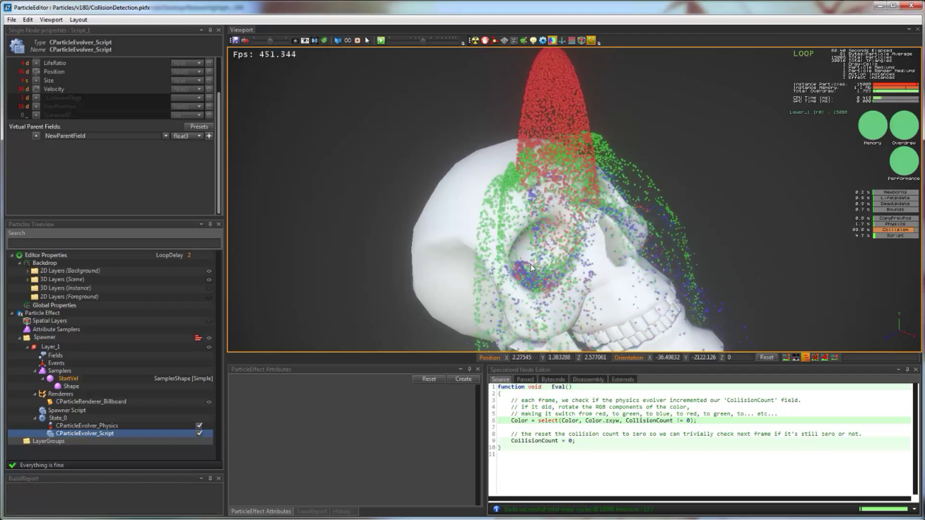
middle_click_drag(533, 272, 519, 200)
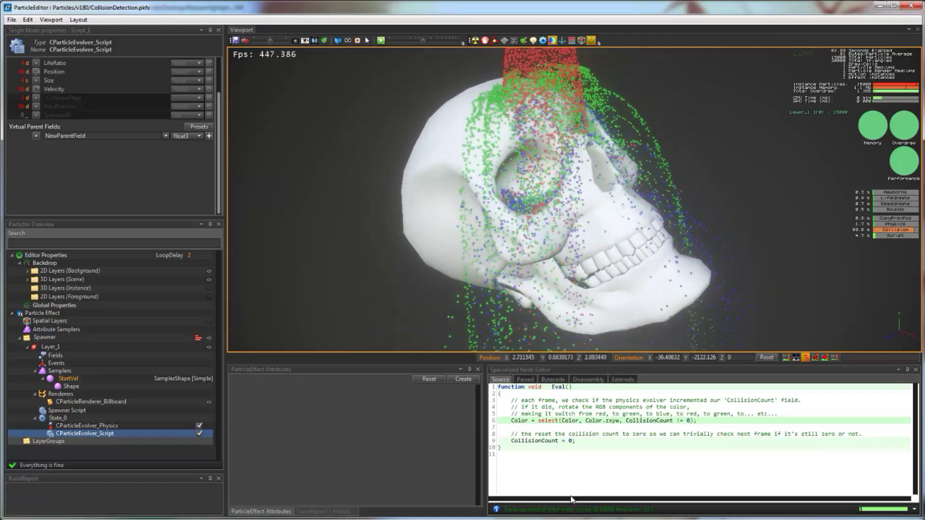
left_click(599, 421)
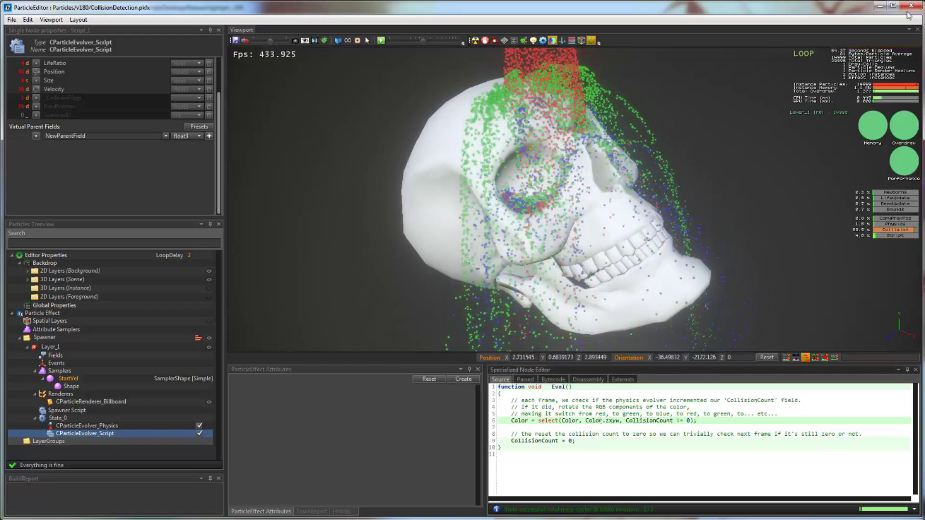
left_click(910, 6)
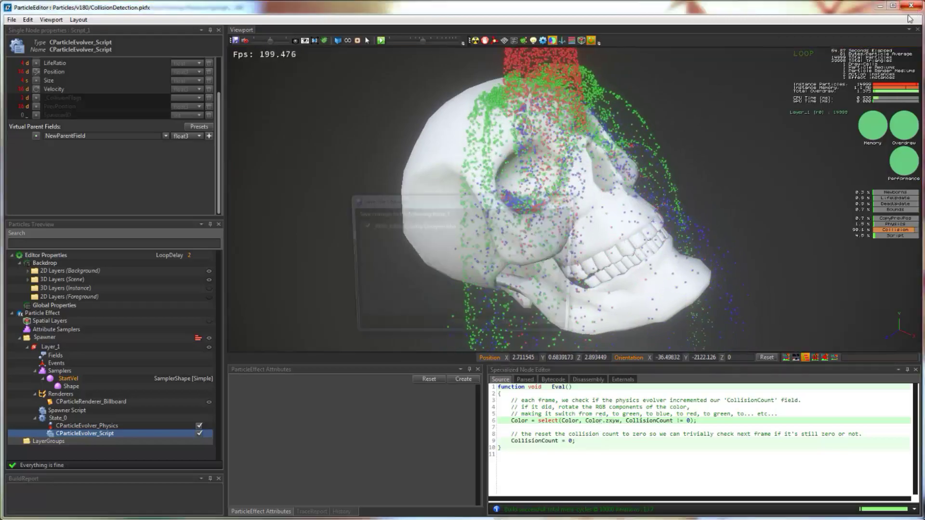
left_click(514, 331)
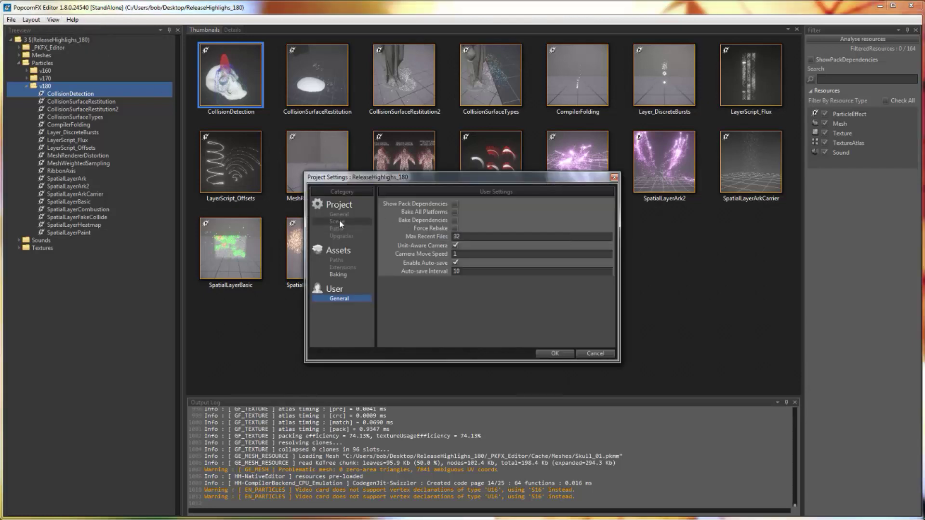
Examine the physics defaults, surface types and collision filters in the project's Scene settings, and leave without changes
left_click(339, 221)
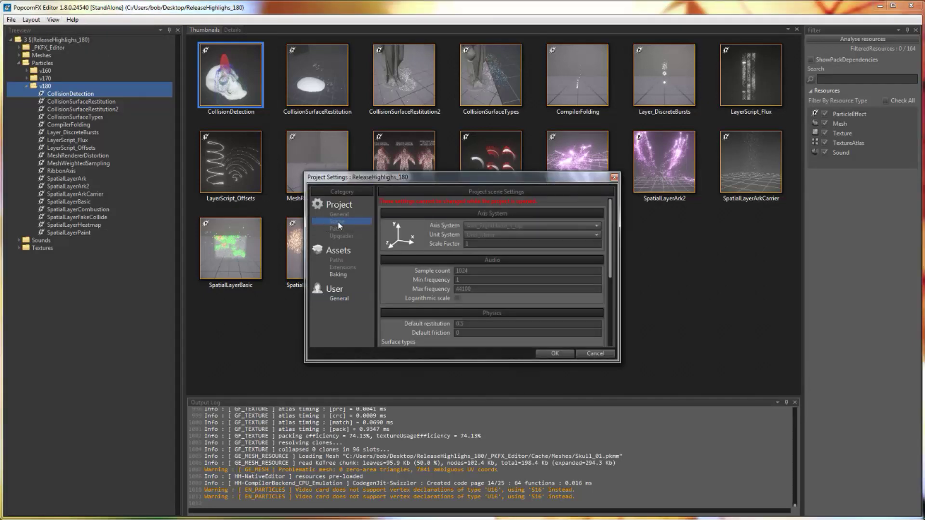
scroll(441, 235, "down", 3)
scroll(442, 234, "down", 2)
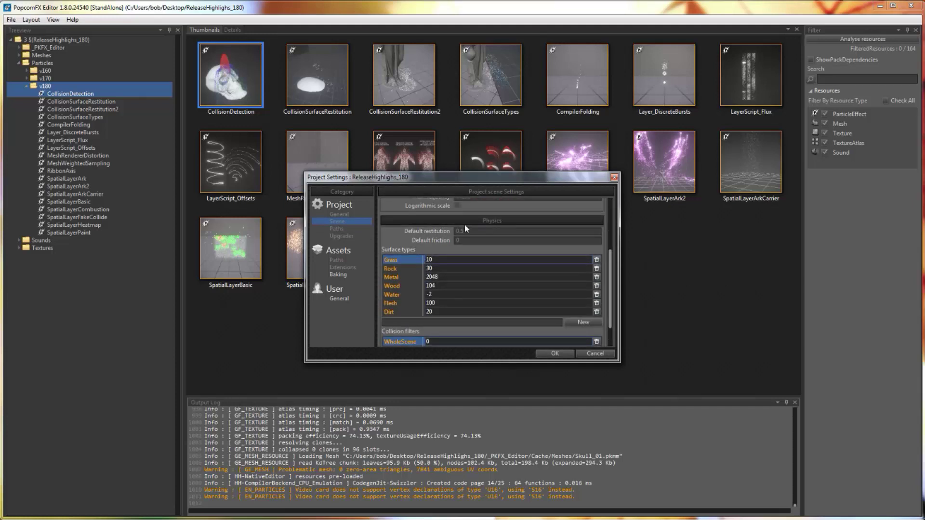
scroll(423, 240, "down", 2)
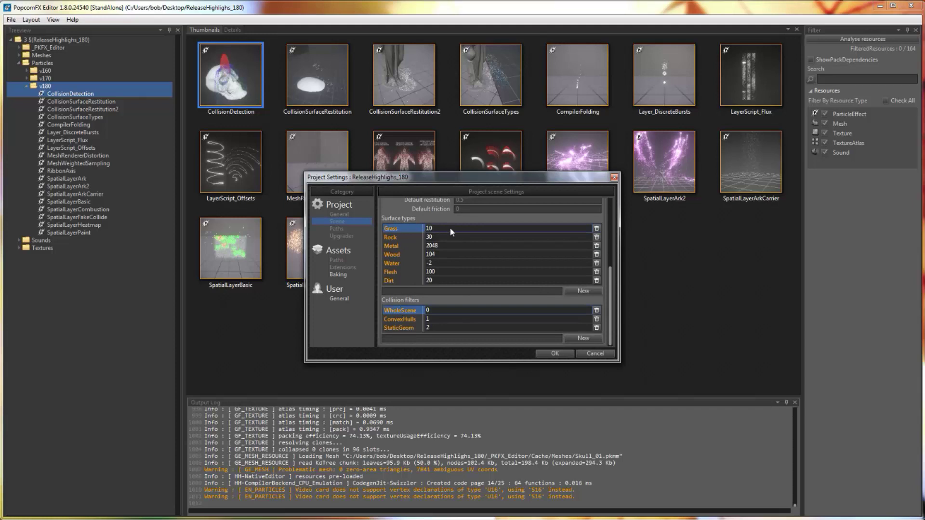
scroll(450, 227, "up", 2)
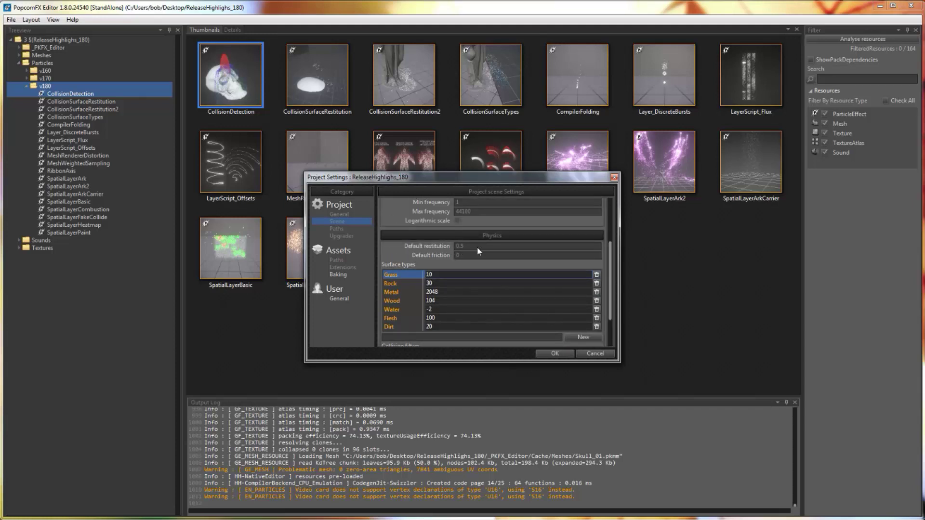
left_click(602, 356)
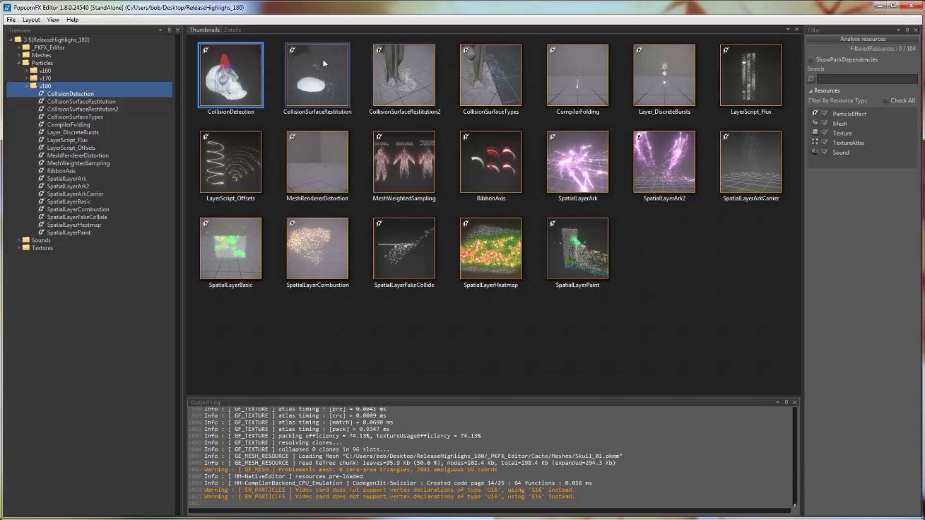
Open the CollisionSurfaceRestitution2 effect and reveal the models in its backdrop's 3D scene layers
double_click(417, 64)
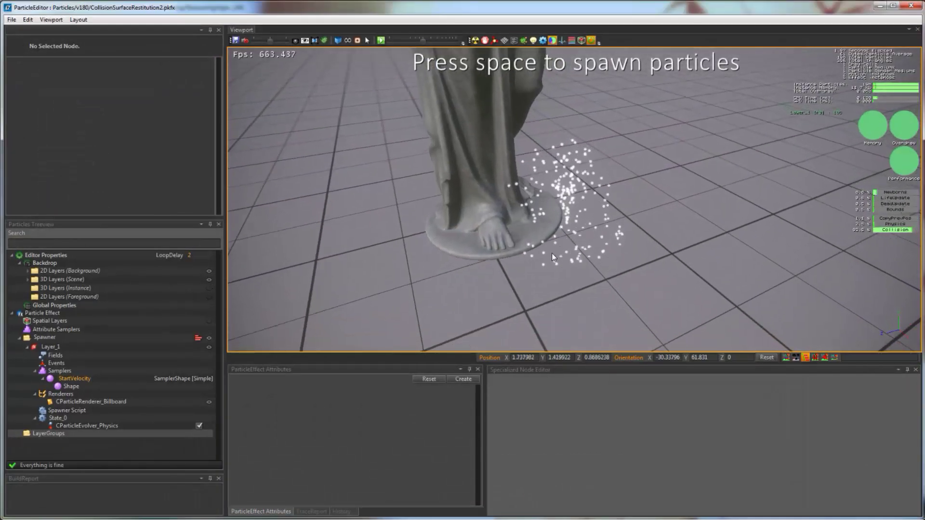
middle_click_drag(552, 254, 533, 241)
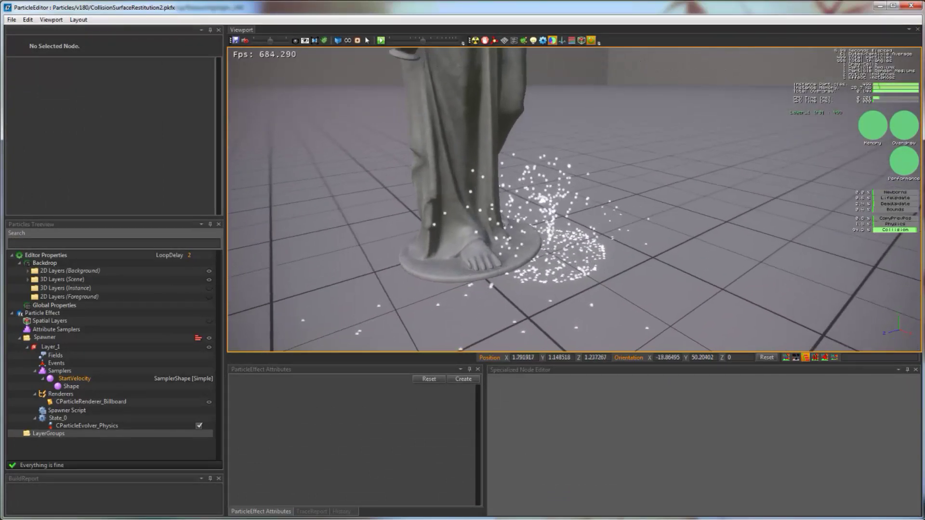
left_click(27, 279)
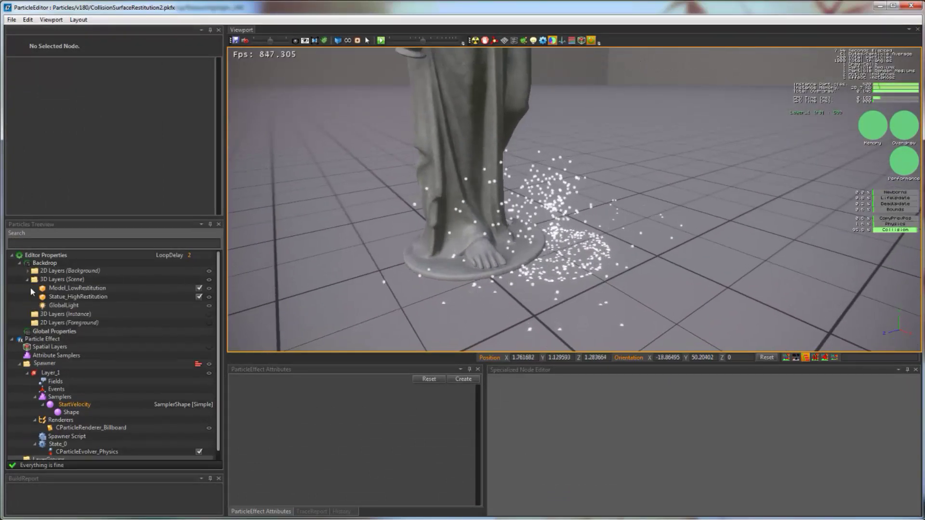
Hide and show again Model_LowRestitution and Statue_HighRestitution to identify each backdrop model in the scene
left_click(124, 288)
left_click(209, 289)
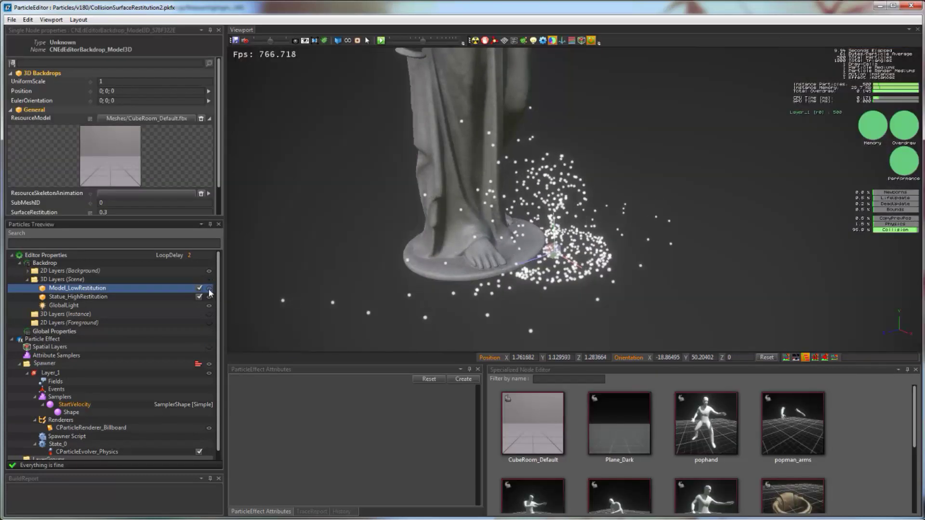
left_click(209, 289)
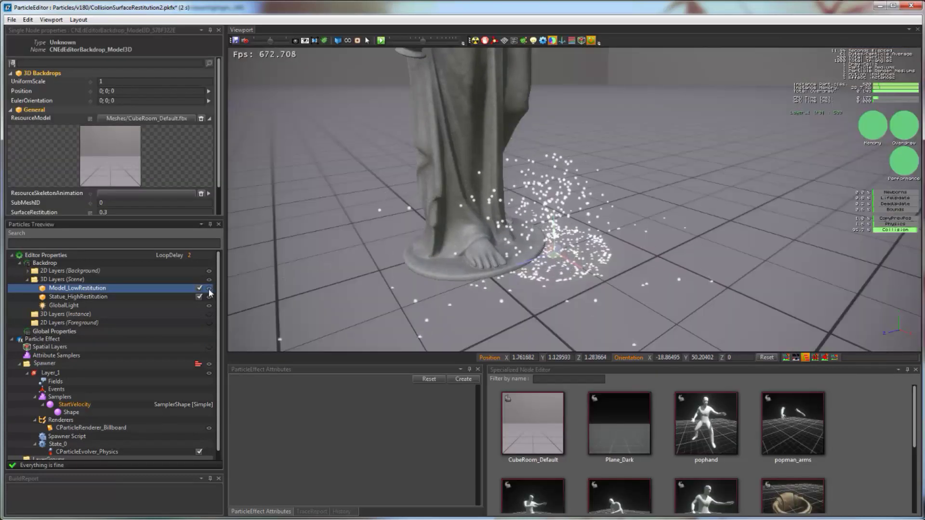
left_click(209, 297)
left_click(209, 296)
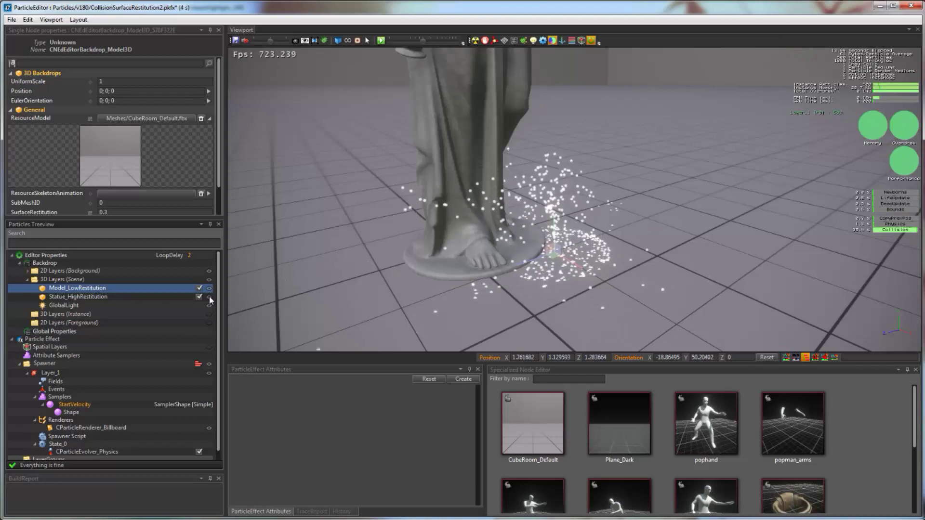
left_click(209, 297)
left_click(209, 297)
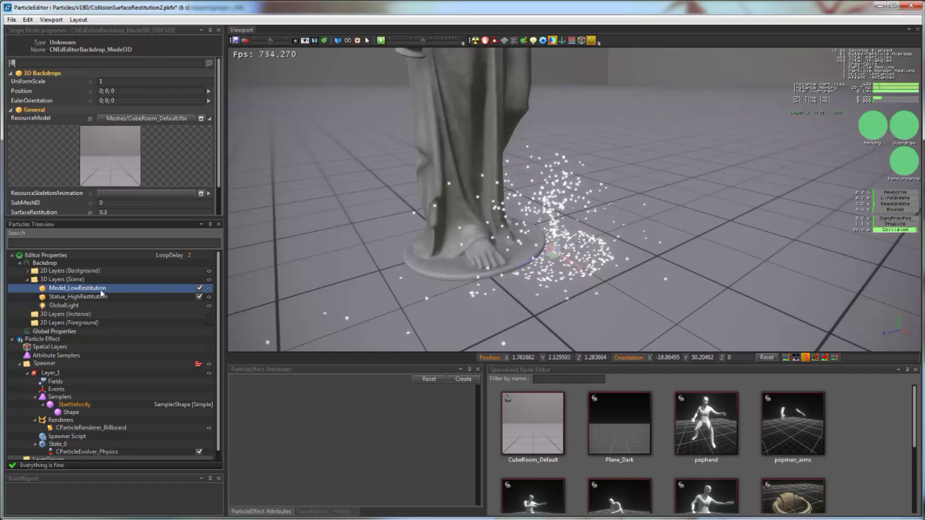
Compare the SurfaceRestitution settings of Model_LowRestitution and Statue_HighRestitution and view the particles bouncing off both surfaces
scroll(103, 133, "down", 1)
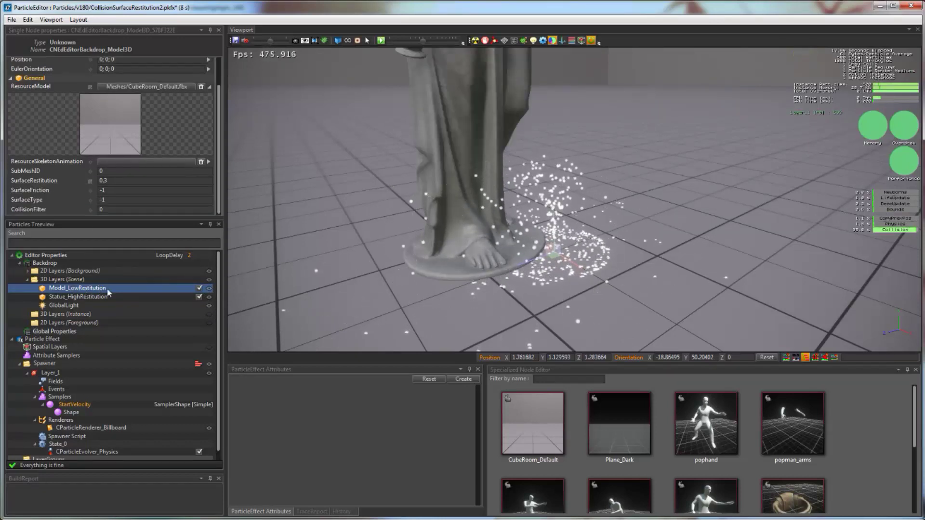
middle_click_drag(553, 256, 578, 265)
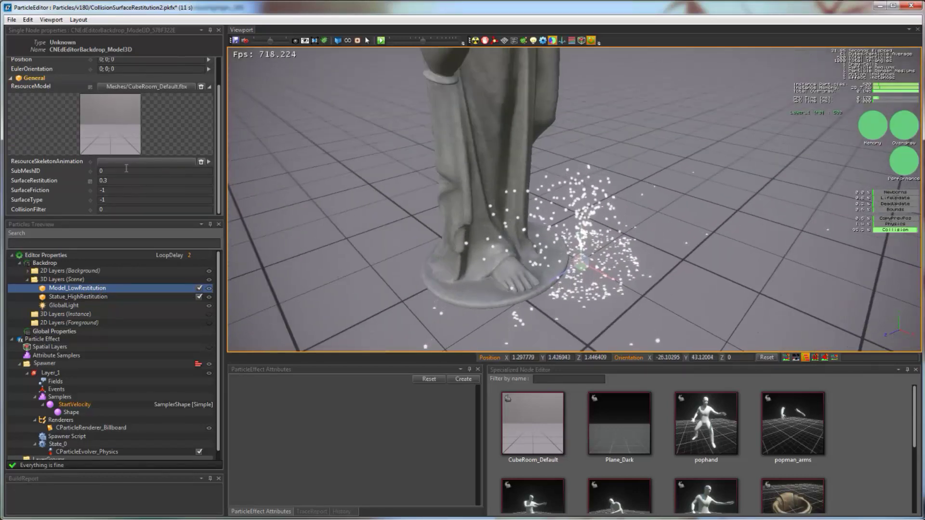
middle_click_drag(580, 265, 563, 245)
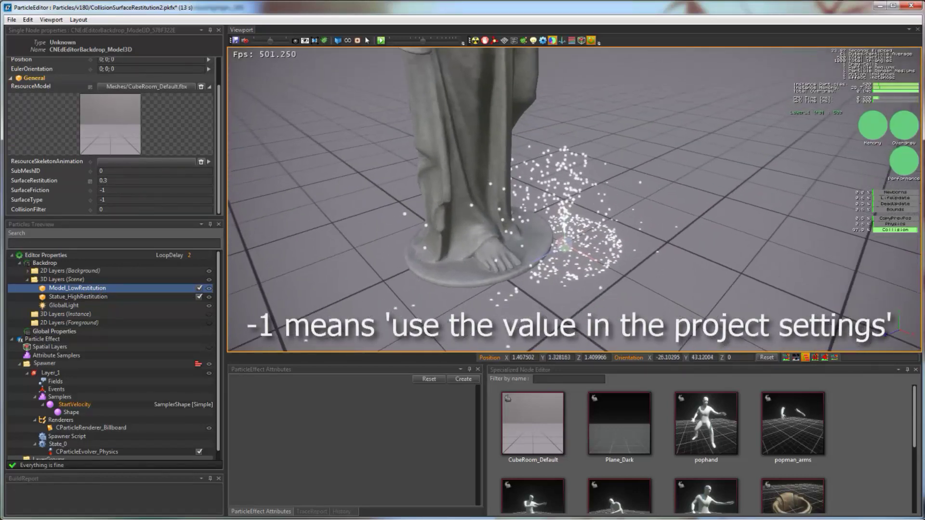
left_click(92, 297)
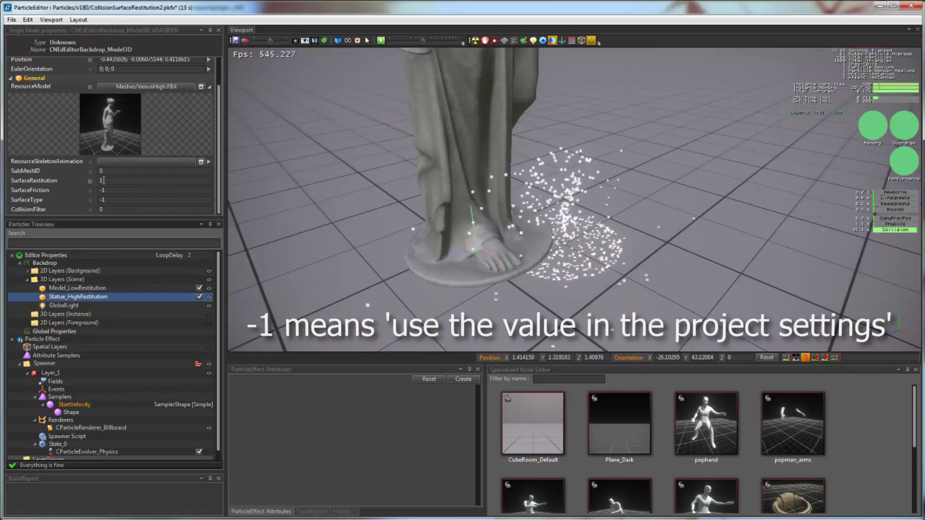
left_click_drag(547, 213, 553, 73, "alt")
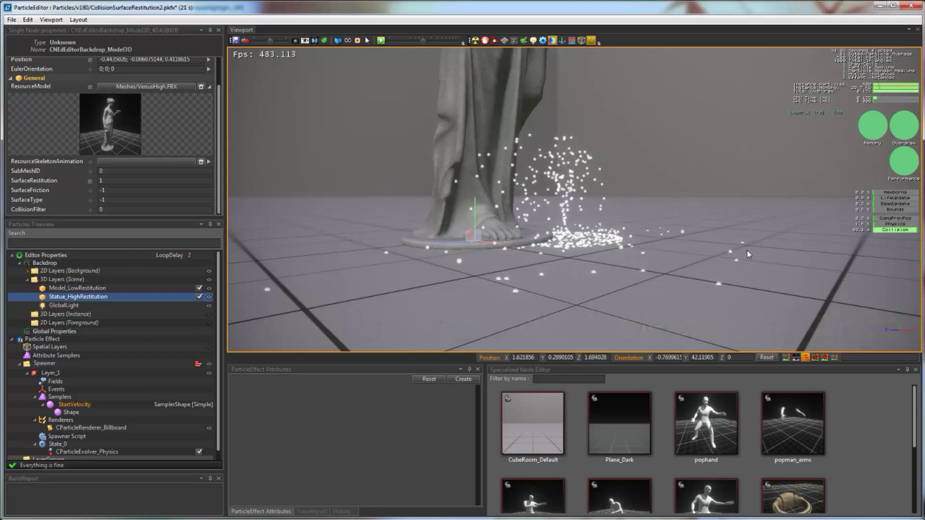
left_click_drag(747, 250, 752, 277, "alt")
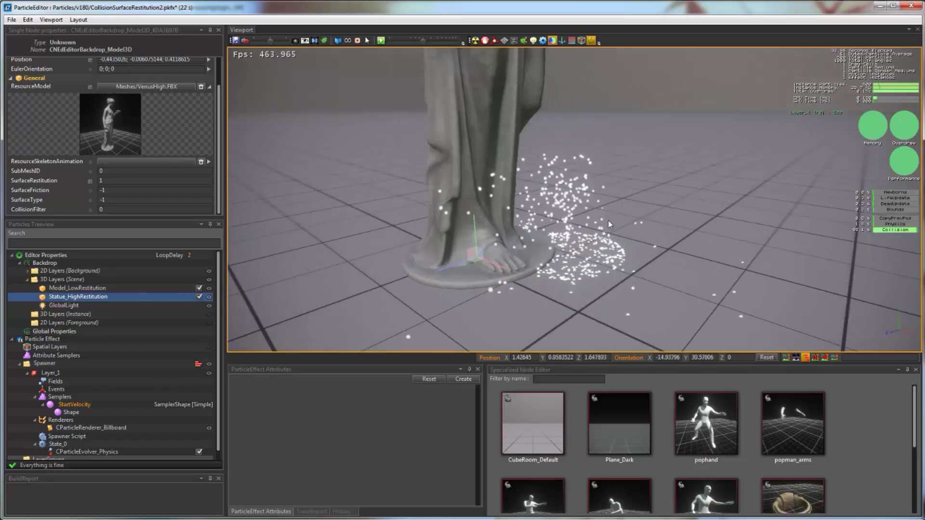
Close CollisionSurfaceRestitution2 without saving, and open the CollisionSurfaceTypes effect to view its particles hitting the statue and floor up close
left_click(910, 5)
left_click(517, 331)
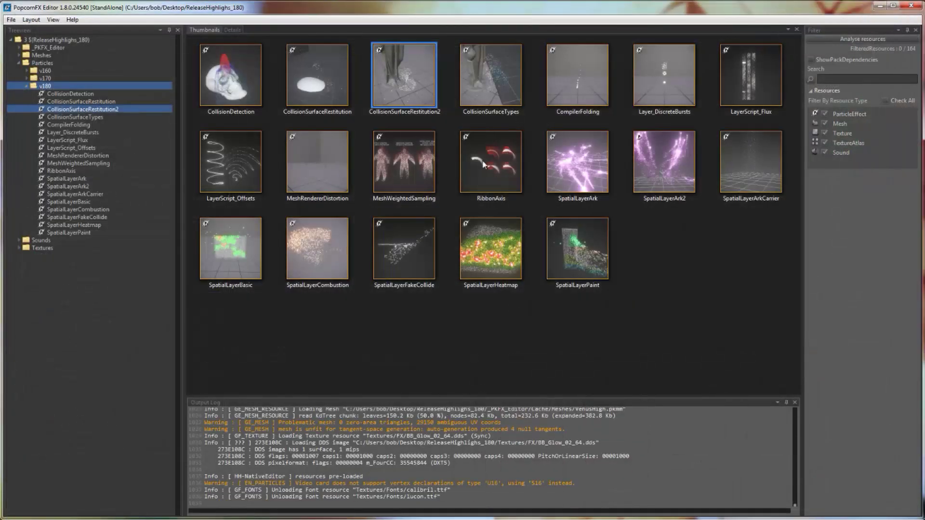
left_click(484, 98)
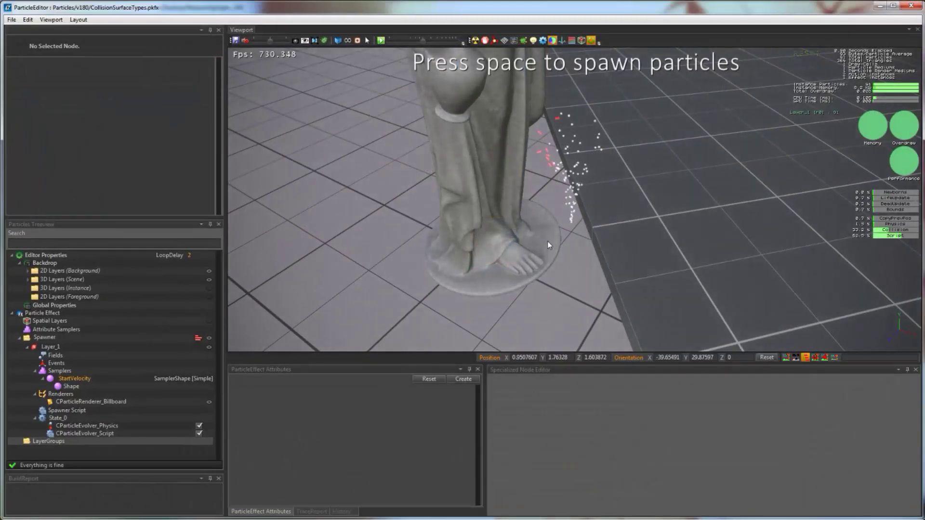
mouse_move(547, 241)
middle_mouse_down()
mouse_move(599, 124)
mouse_move(582, 177)
mouse_move(585, 210)
mouse_move(549, 226)
middle_mouse_up()
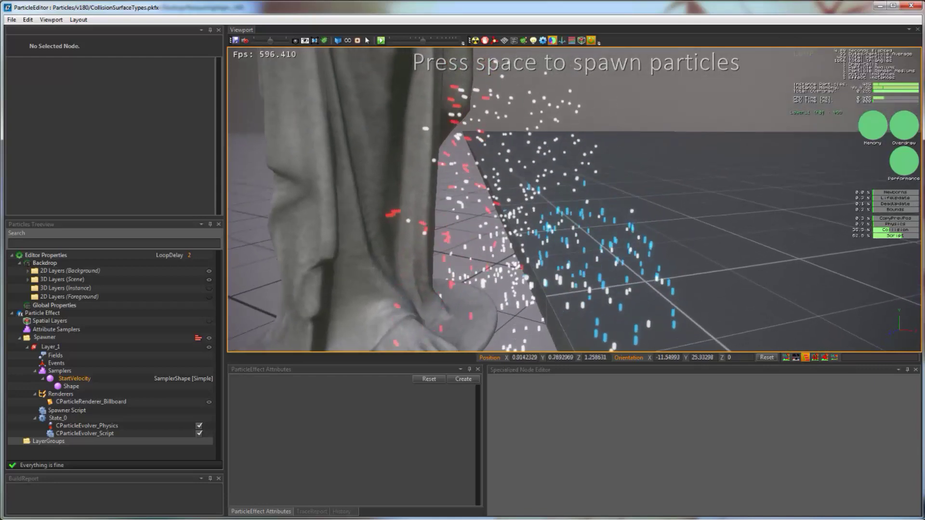
scroll(539, 184, "down", 4)
scroll(539, 184, "up", 4)
scroll(451, 158, "down", 2)
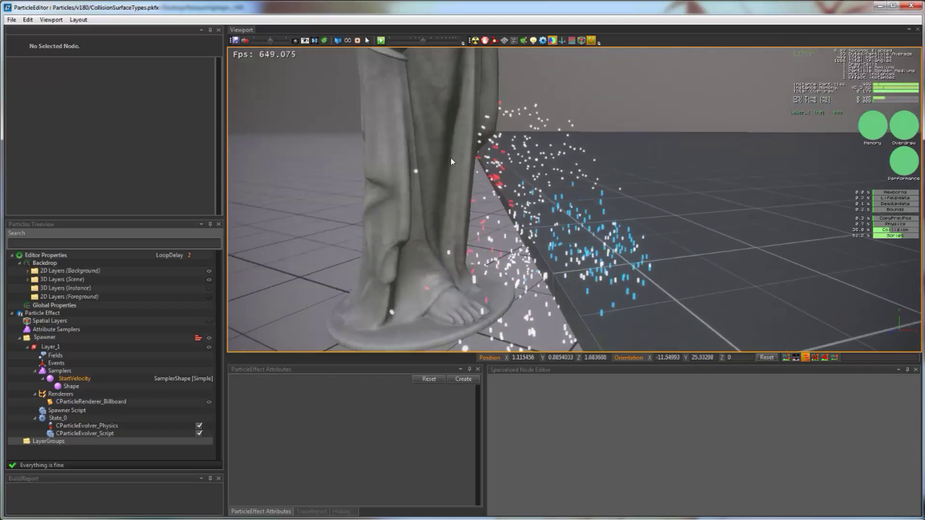
middle_click_drag(516, 231, 493, 226)
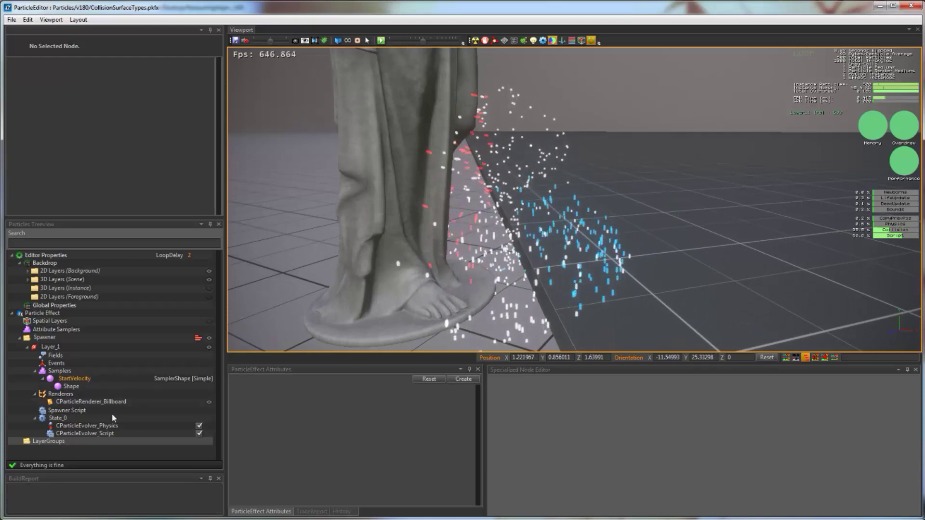
Open State_0's evolver script and examine its scene.intersectExt trace, the unpacked surface data and the colour code based on surface type
left_click(97, 434)
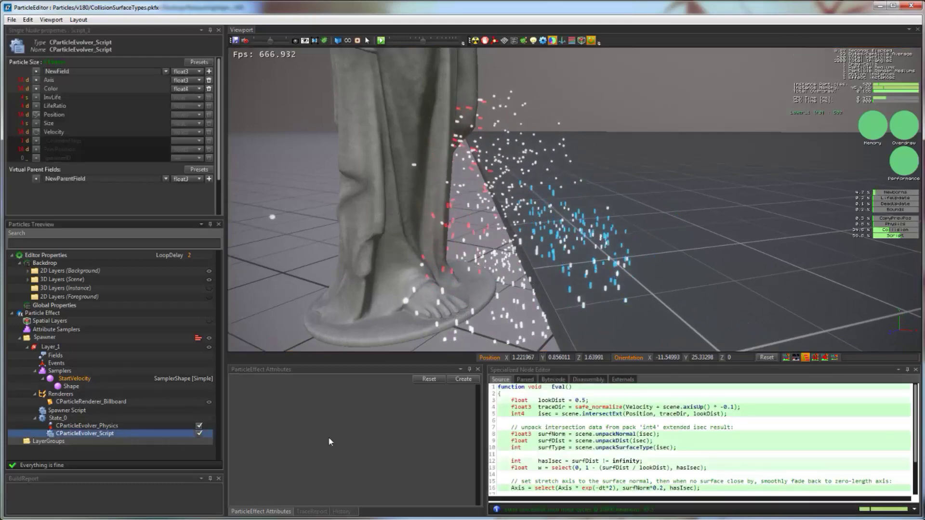
left_click(580, 426)
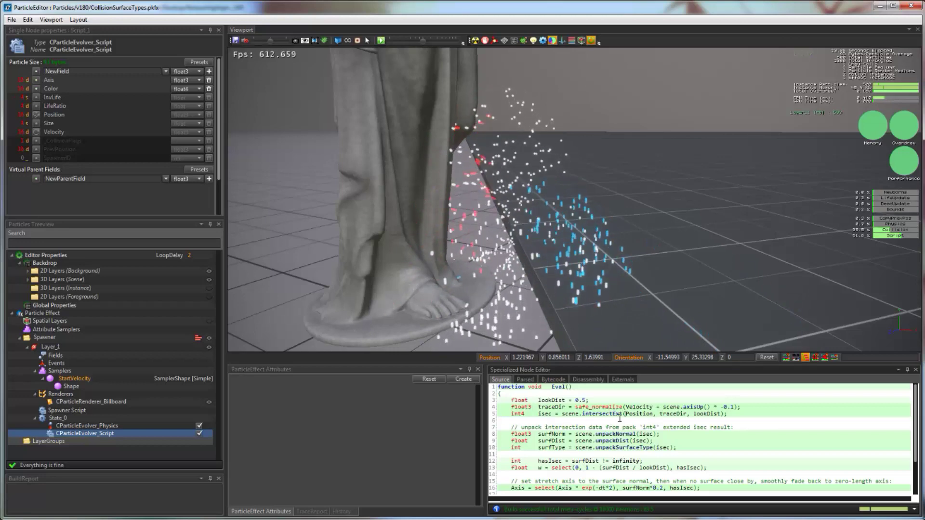
left_click(525, 421)
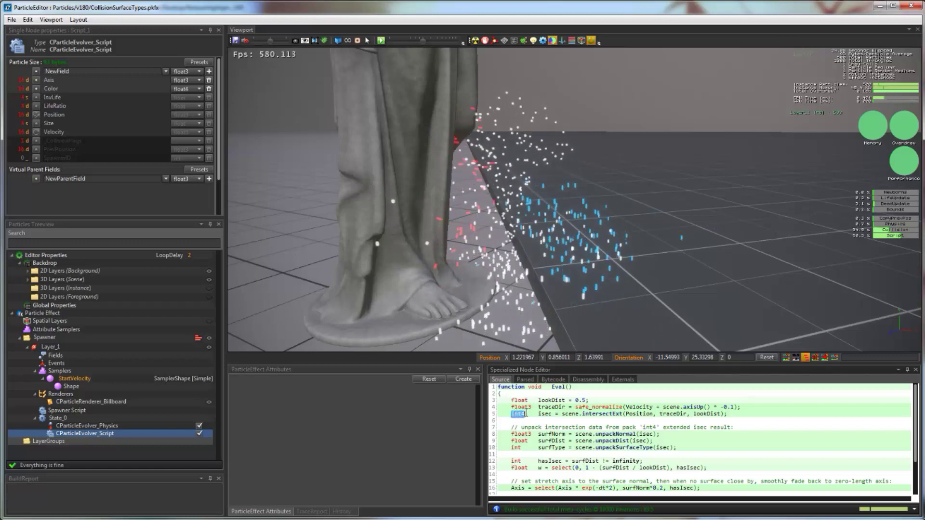
scroll(596, 417, "down", 1)
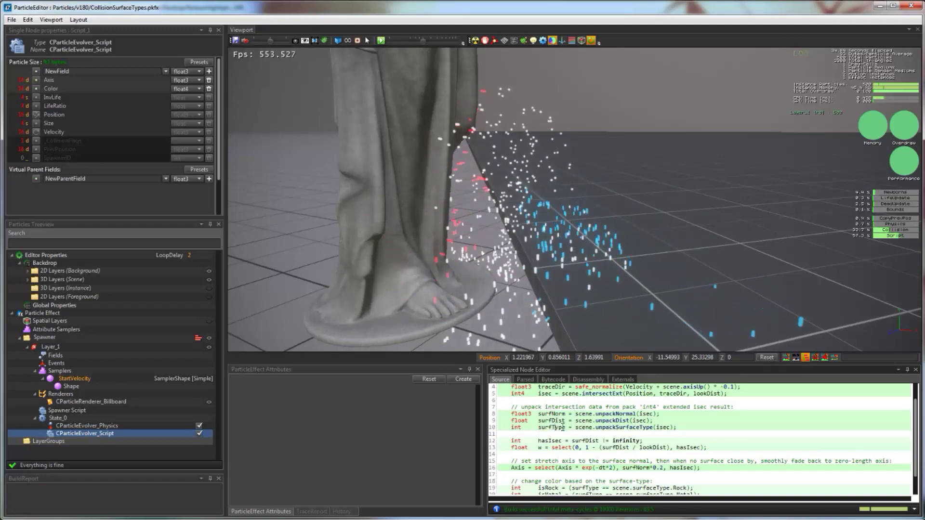
scroll(578, 424, "down", 1)
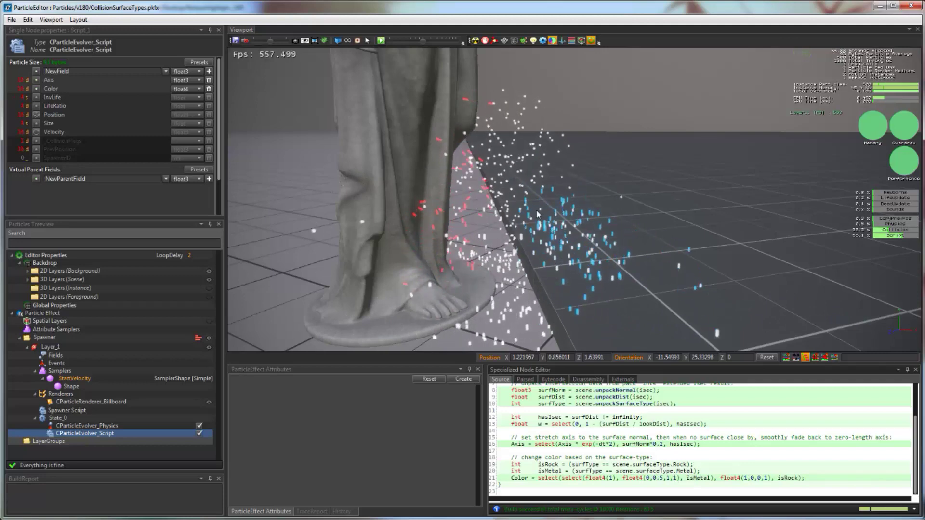
Reveal the backdrop's 3D scene layers and inspect the SurfaceType setting of Statue_HighRestitution_Rock
left_click(28, 279)
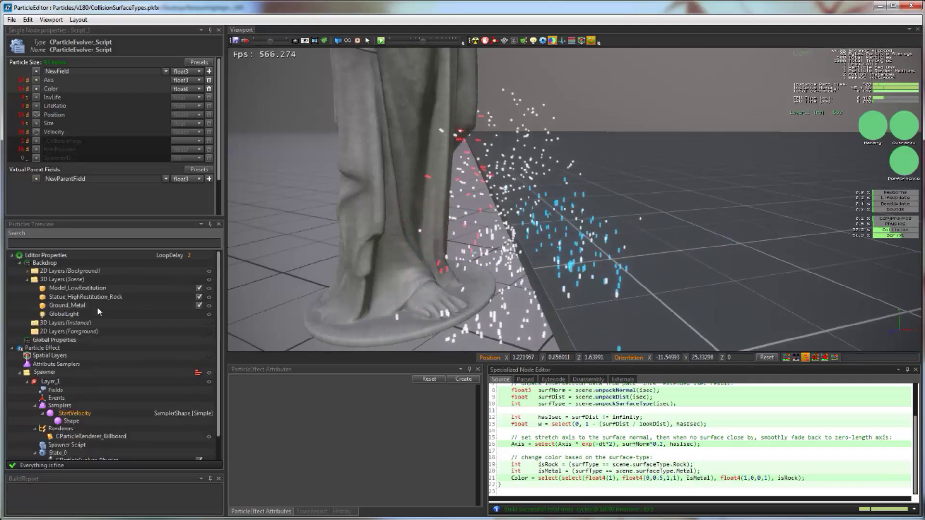
left_click(95, 297)
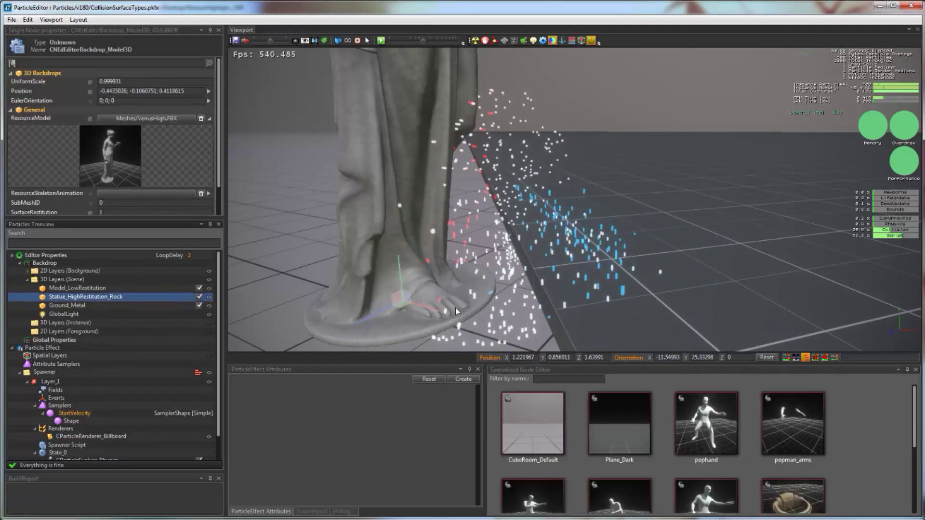
scroll(155, 148, "down", 3)
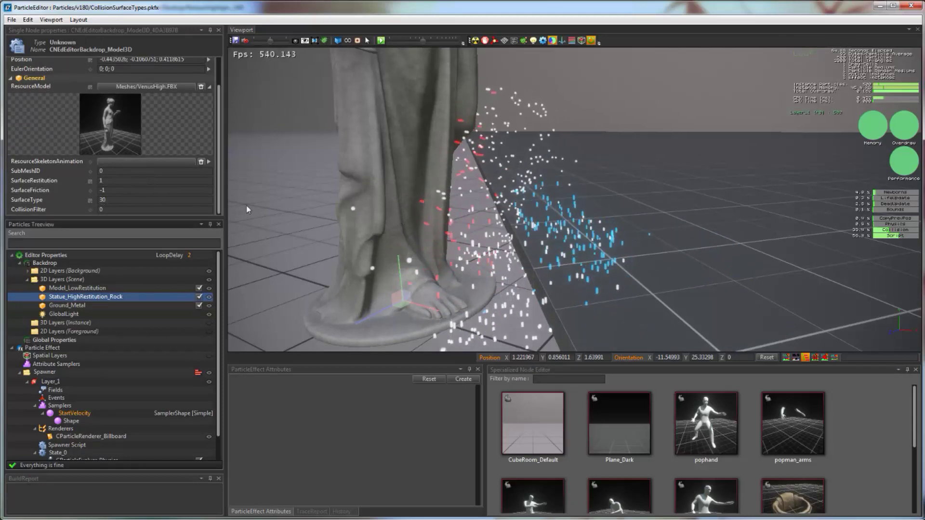
left_click(109, 199)
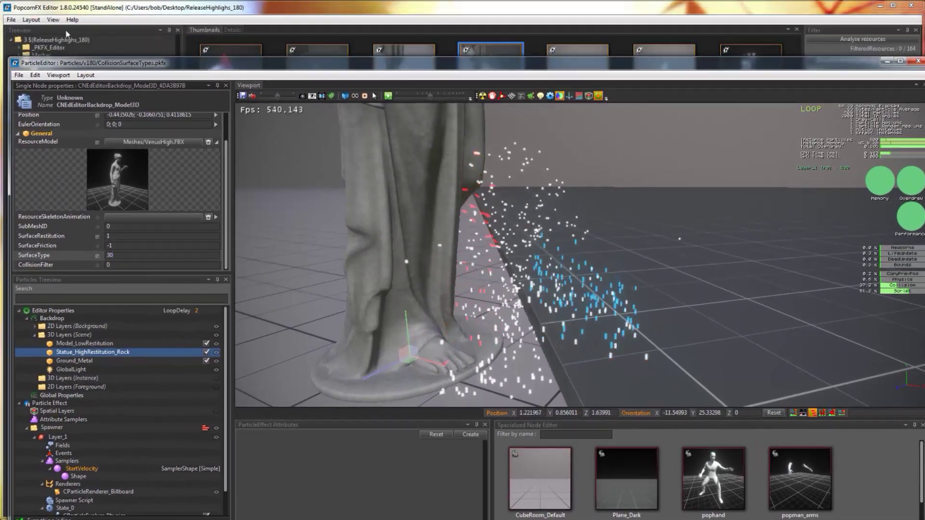
View the surface types and collision filters in the project's scene settings, cancel without changes, and return to the particle editor
left_click(53, 19)
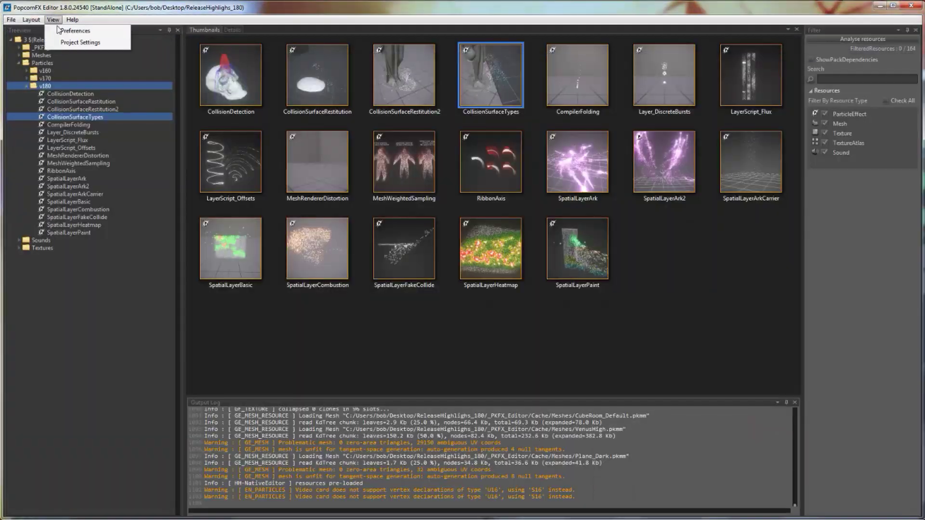
left_click(80, 42)
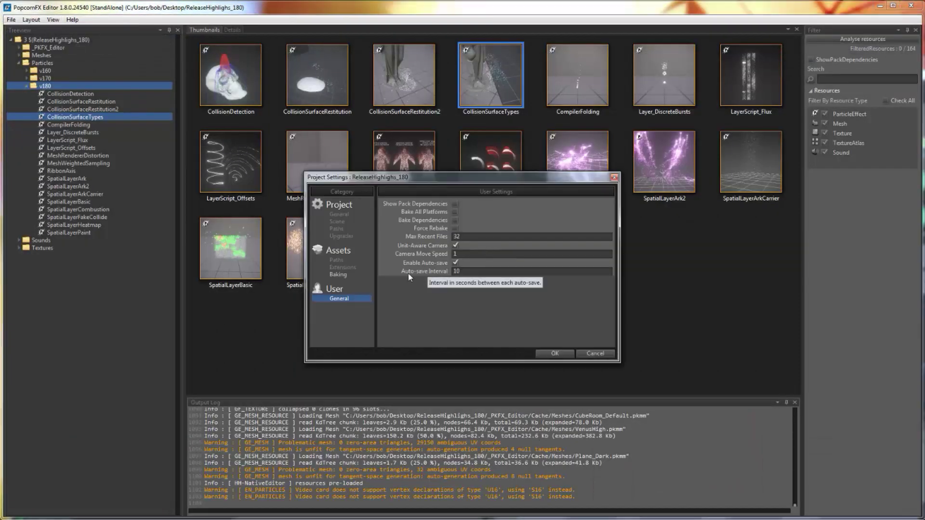
left_click(337, 222)
scroll(452, 273, "down", 5)
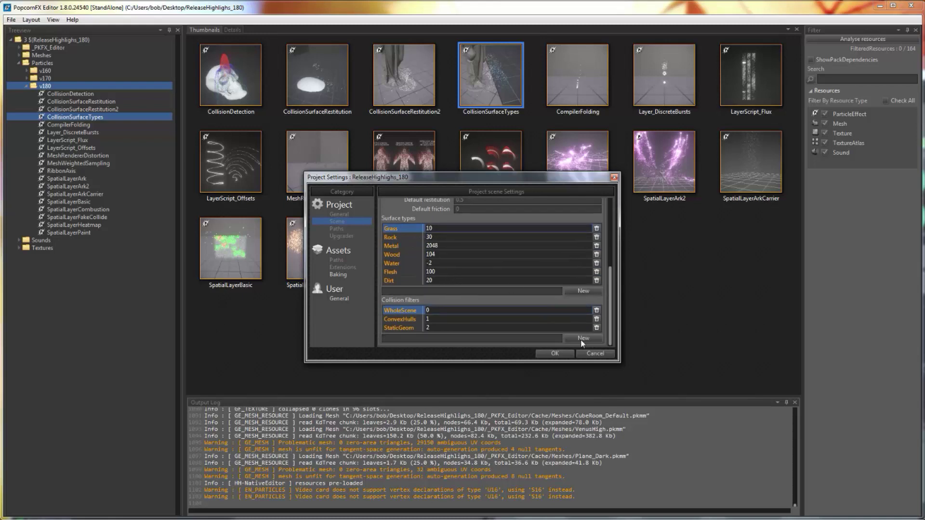
left_click(594, 354)
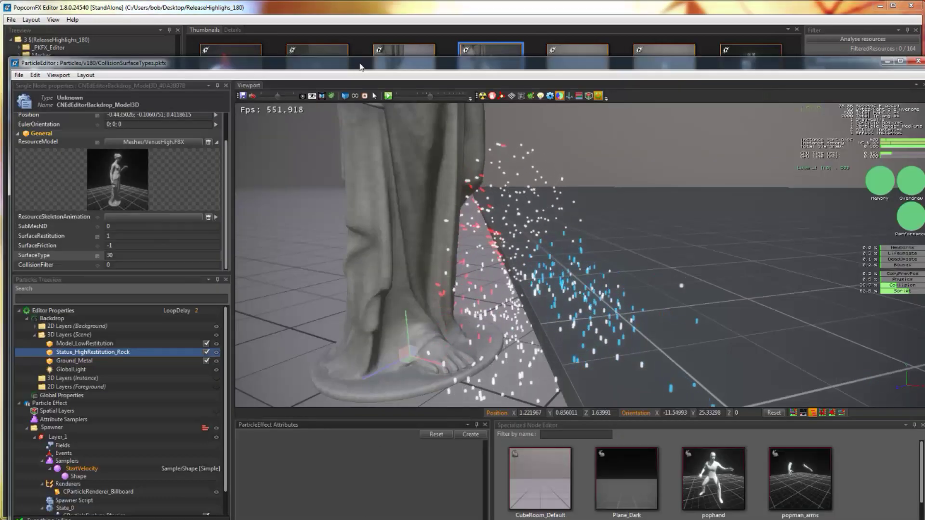
left_click_drag(363, 59, 354, 6)
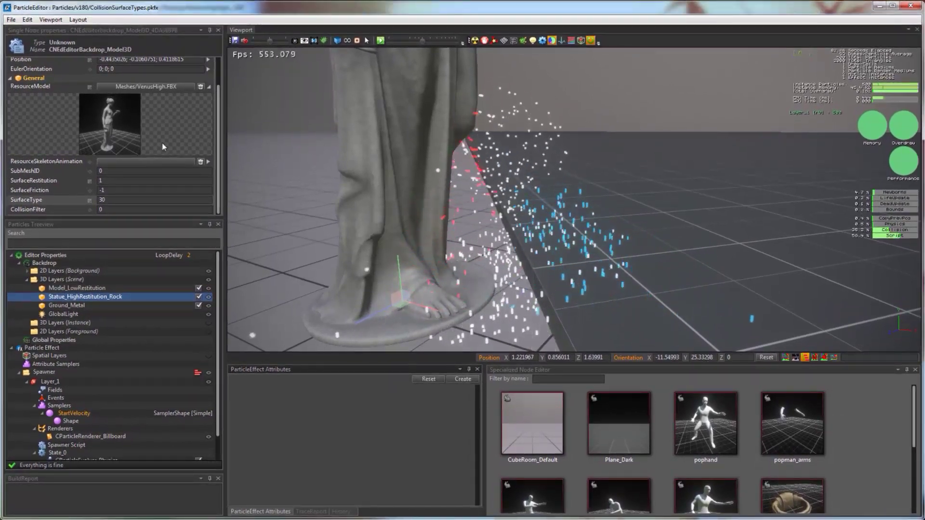
Compare the SurfaceType settings of Statue_HighRestitution_Rock and Ground_Metal
left_click(111, 199)
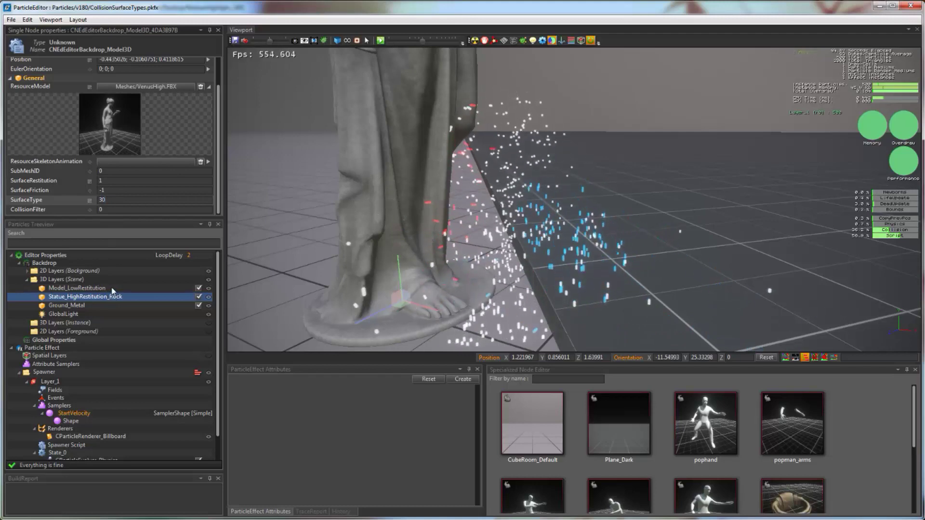
left_click(200, 307)
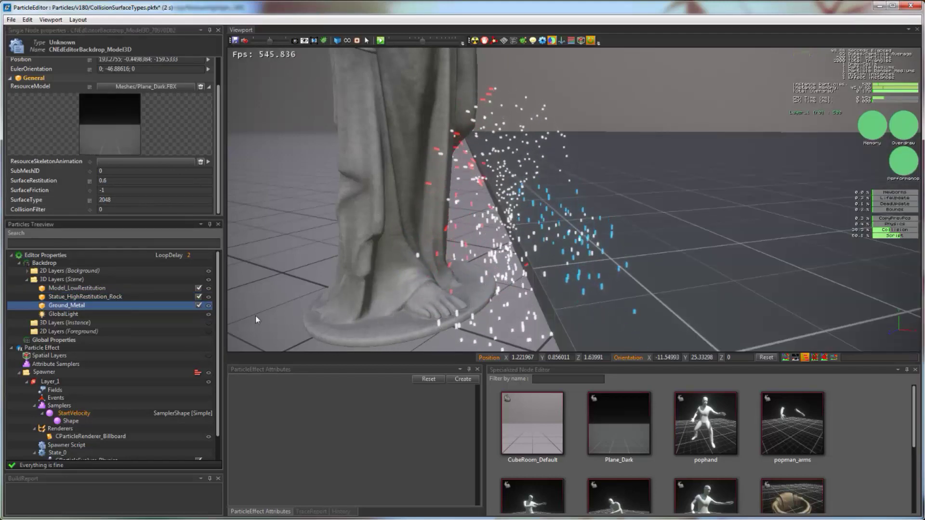
left_click(100, 199)
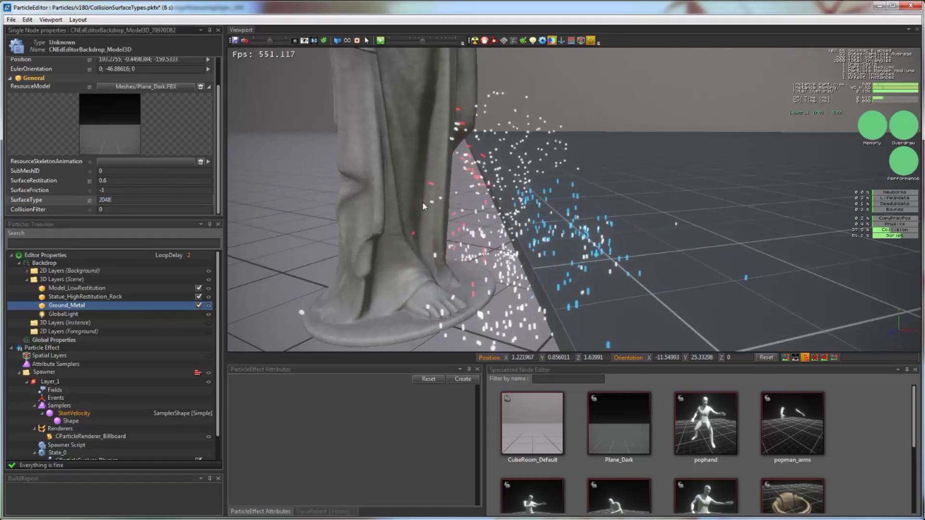
Return to State_0's evolver script and compare its isRock and isMetal colour code with the particles around the statue and metal ground
scroll(109, 420, "down", 1)
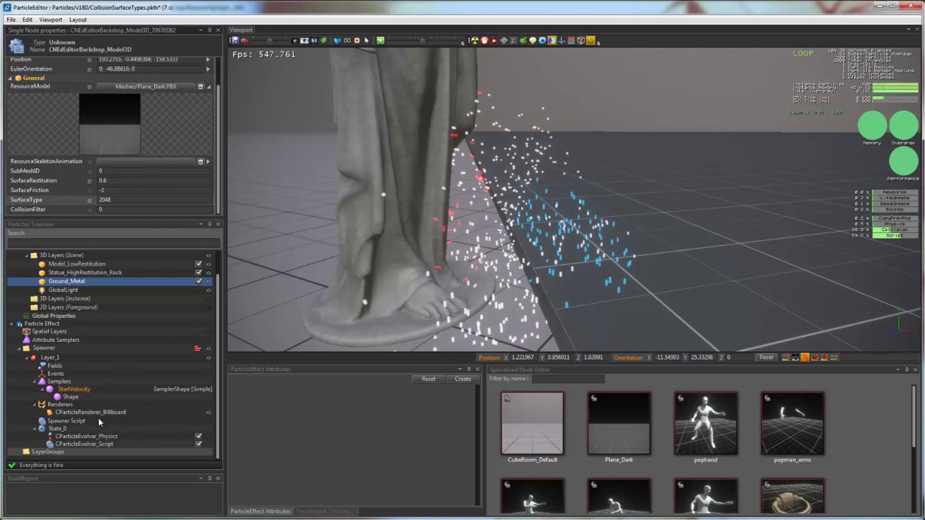
left_click(113, 444)
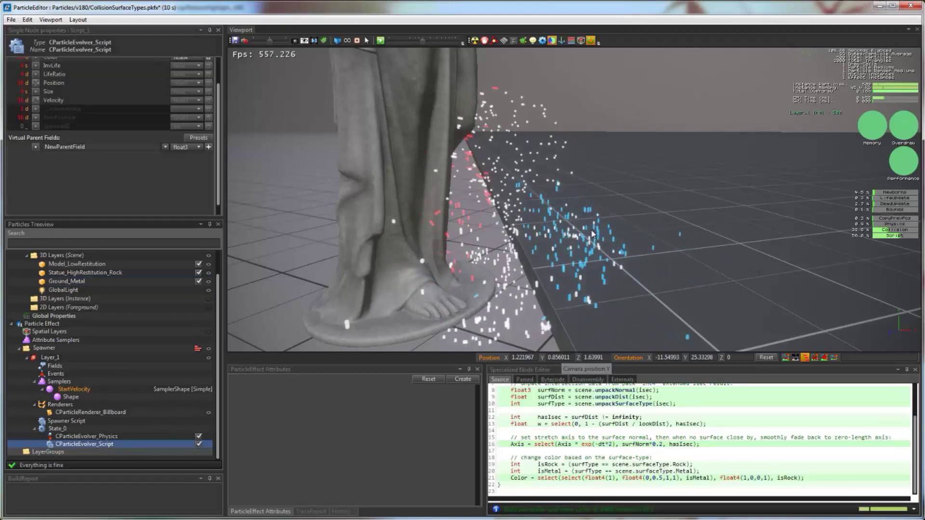
middle_click_drag(593, 234, 621, 218)
scroll(597, 232, "down", 1)
scroll(597, 232, "up", 3)
scroll(583, 228, "down", 2)
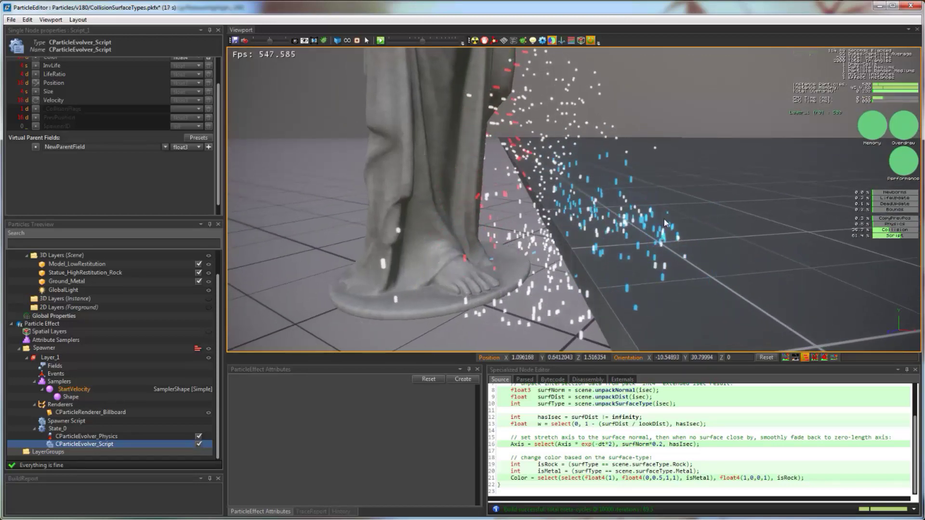
Close the CollisionSurfaceTypes effect without saving and switch to the PopcornFX wiki in the web browser
left_click(911, 5)
left_click(501, 327)
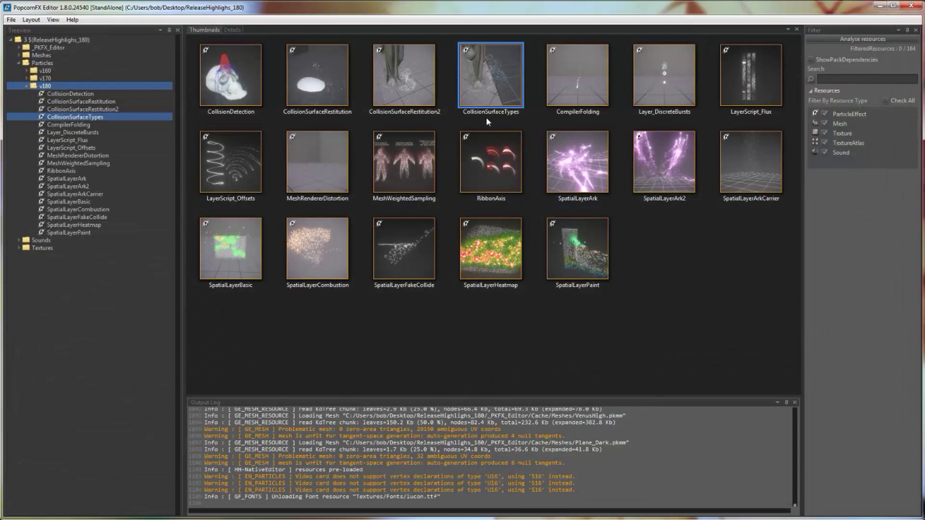
key("alt+Tab")
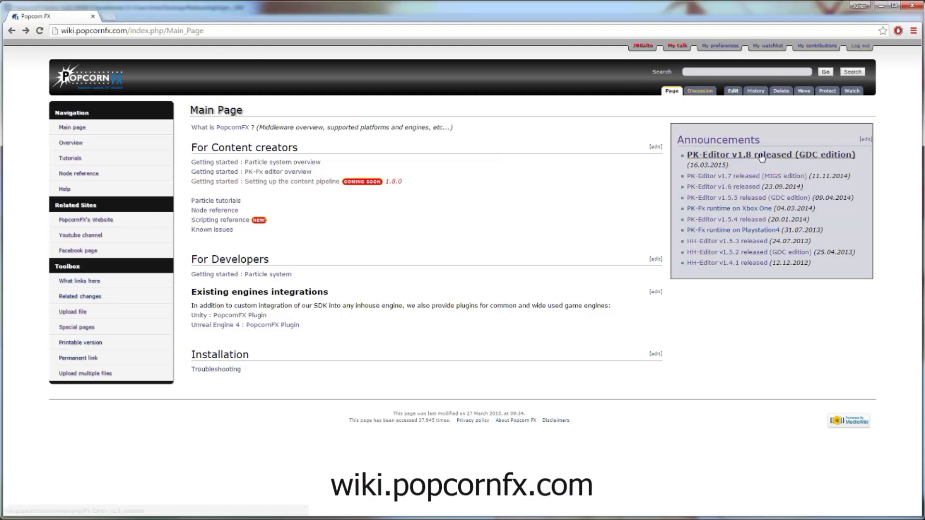
Open the PK-Editor v1.8 release announcement and look through its bugfixes, performance and features changelog and release highlights
scroll(576, 182, "down", 11)
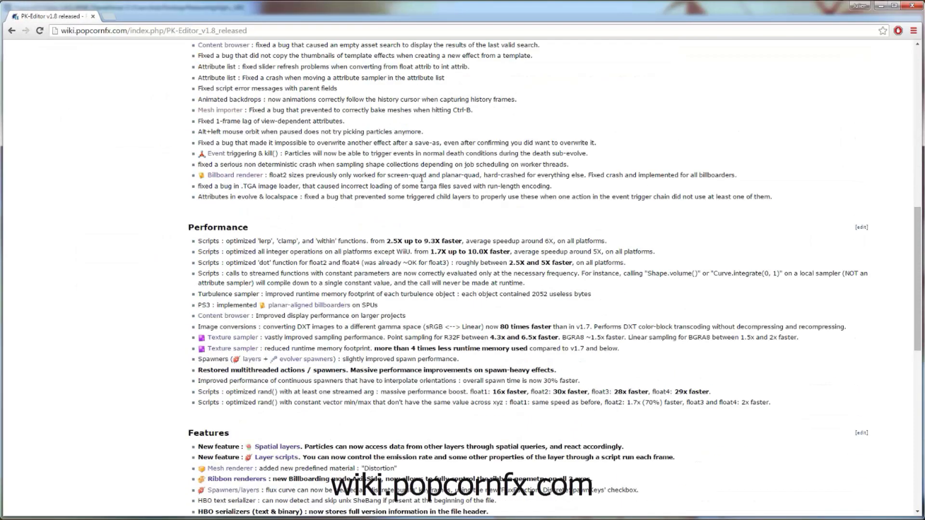
scroll(206, 126, "up", 3)
scroll(215, 182, "down", 4)
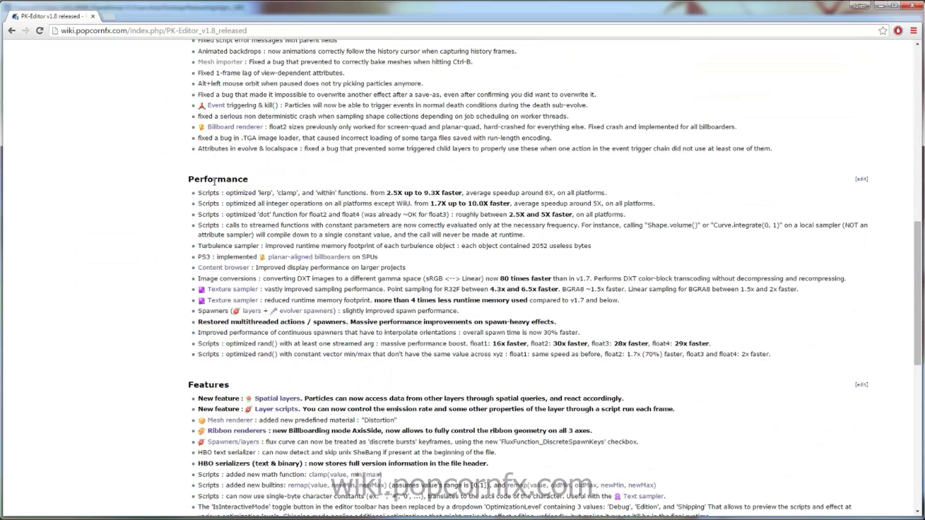
scroll(499, 178, "down", 5)
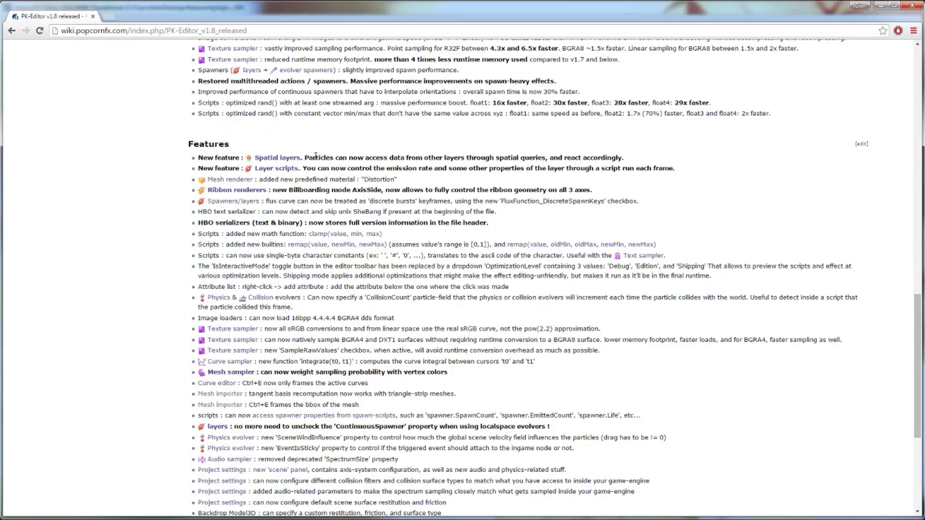
scroll(316, 156, "down", 3)
scroll(246, 420, "up", 20)
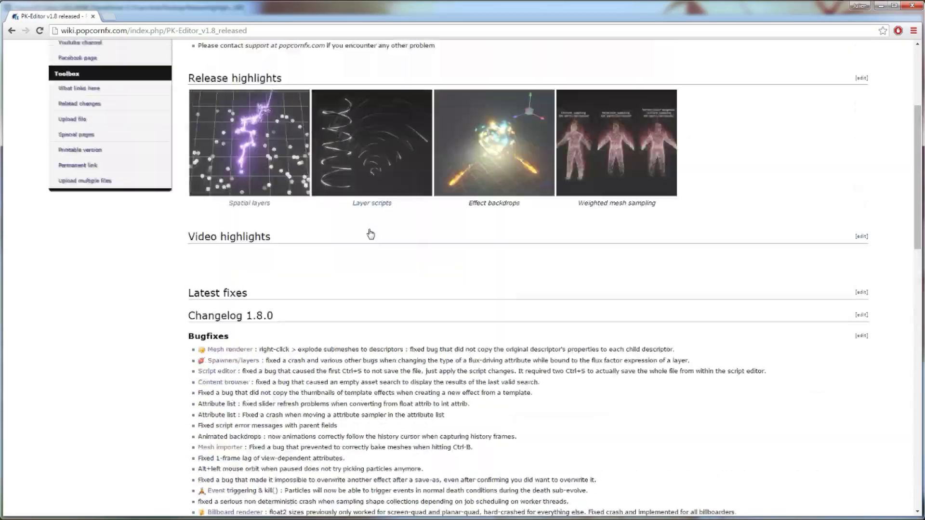